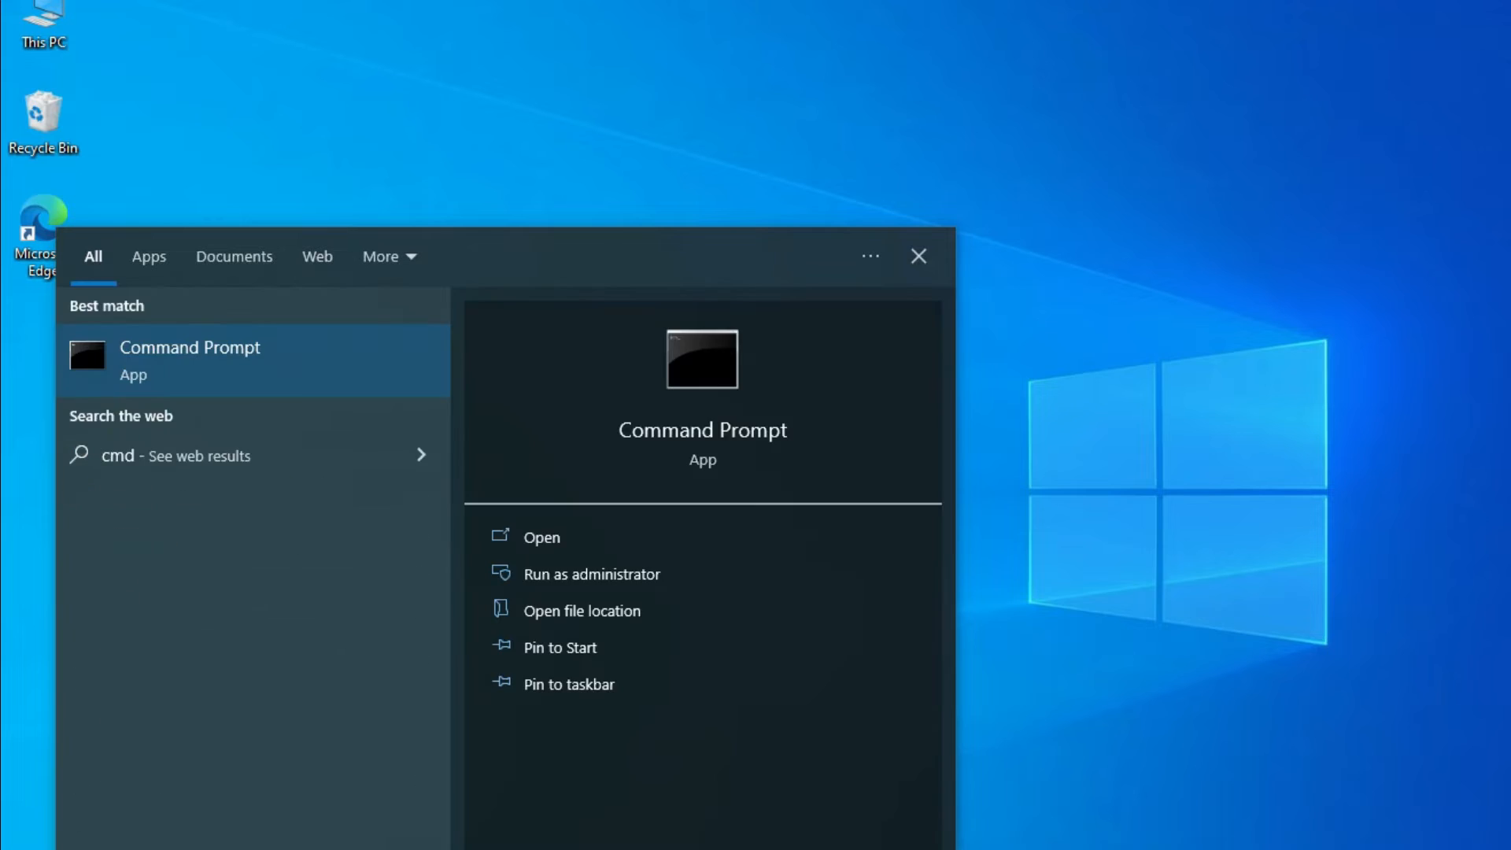
Step: Run javac --version in Command Prompt to check whether a Java compiler is available
{"action": "type", "text": "javac"}
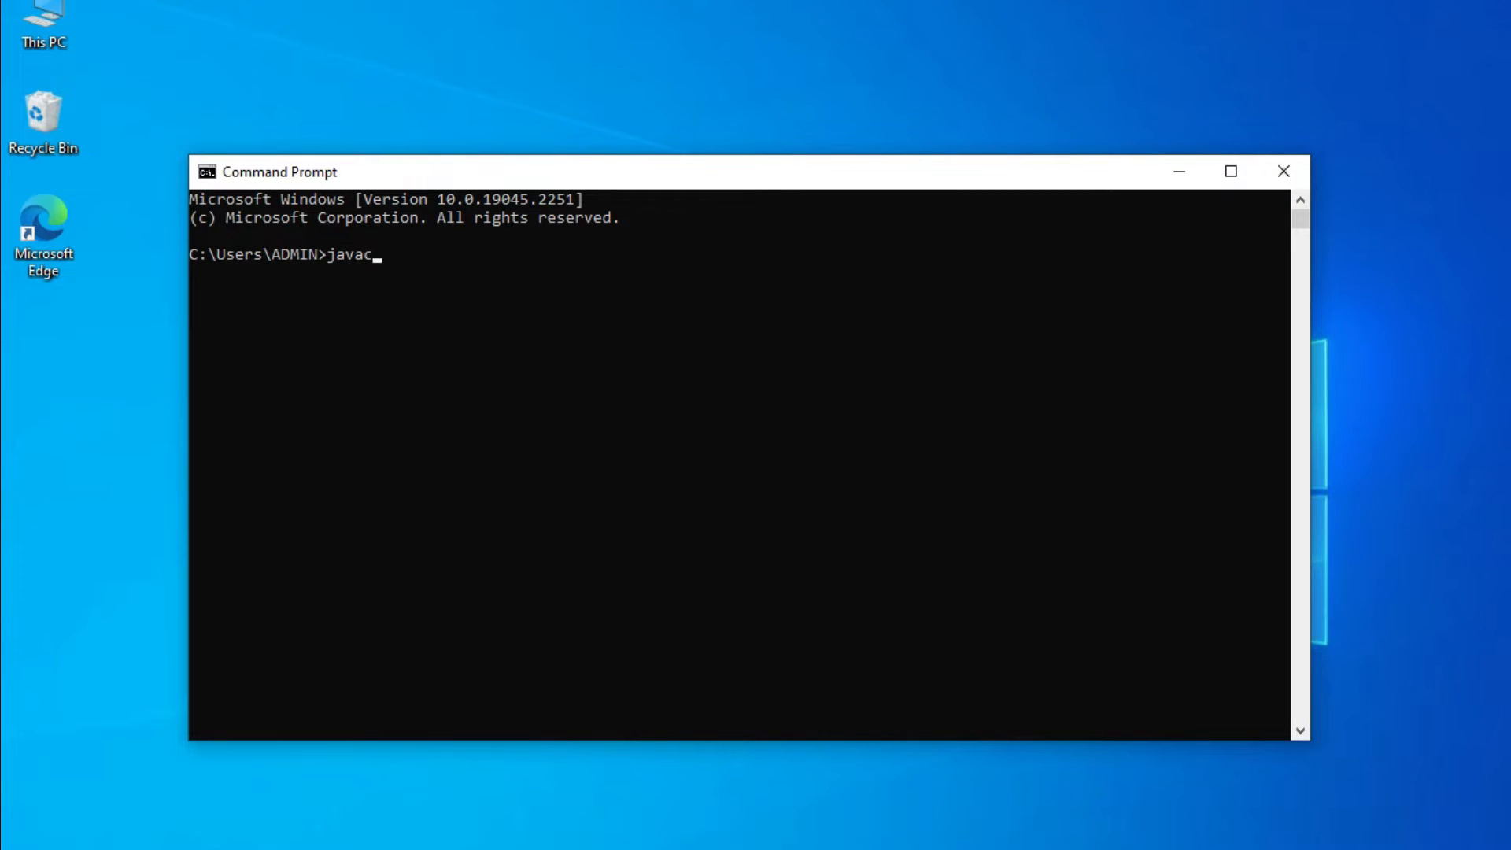
{"action": "type", "text": " --version"}
{"action": "key", "text": "Return"}
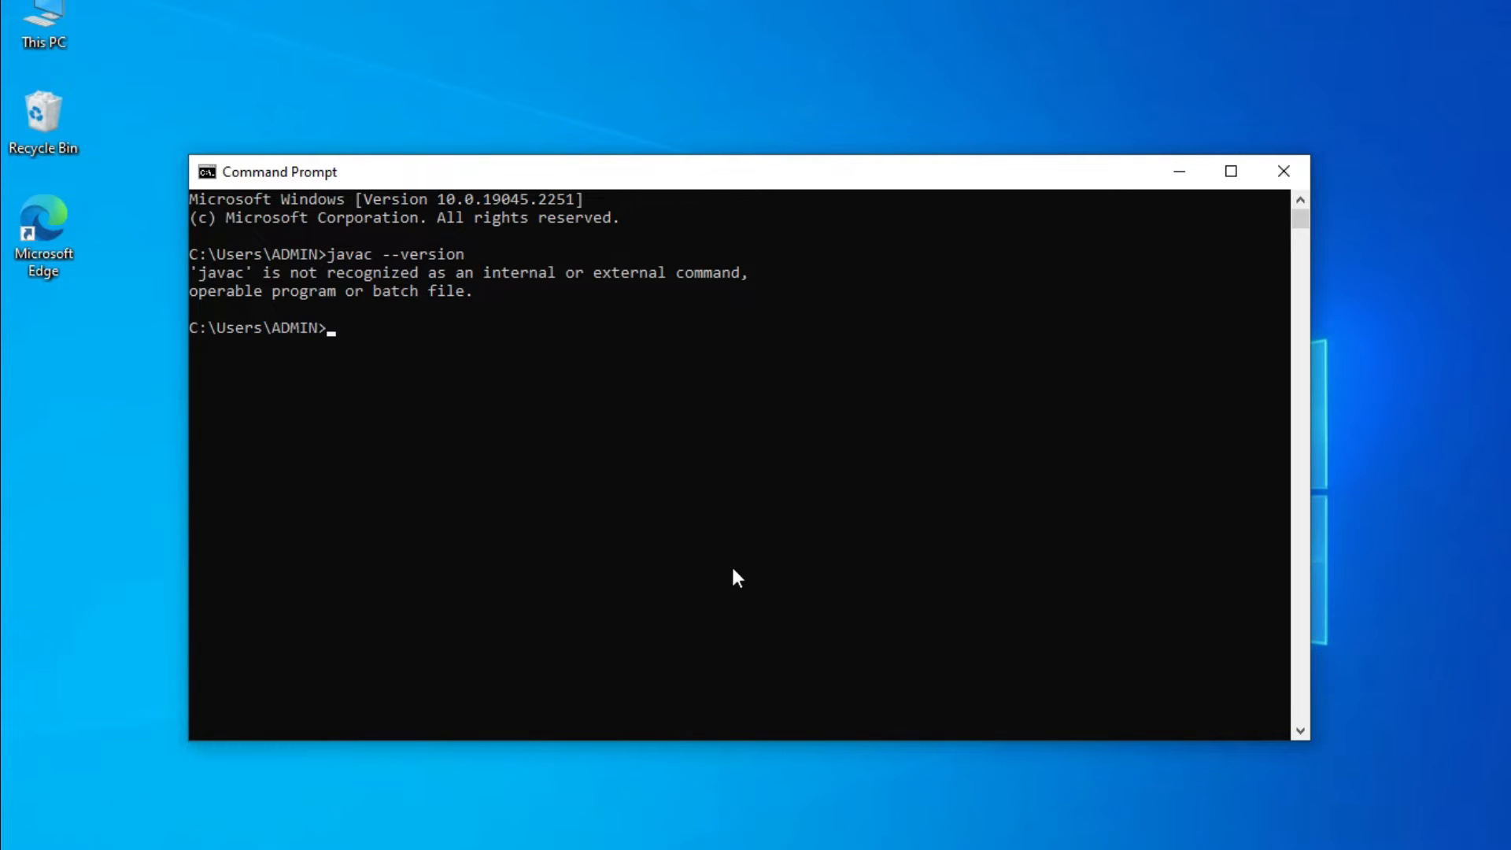
{"action": "scroll", "coordinate": [633, 526], "scroll_direction": "up", "scroll_amount": 3}
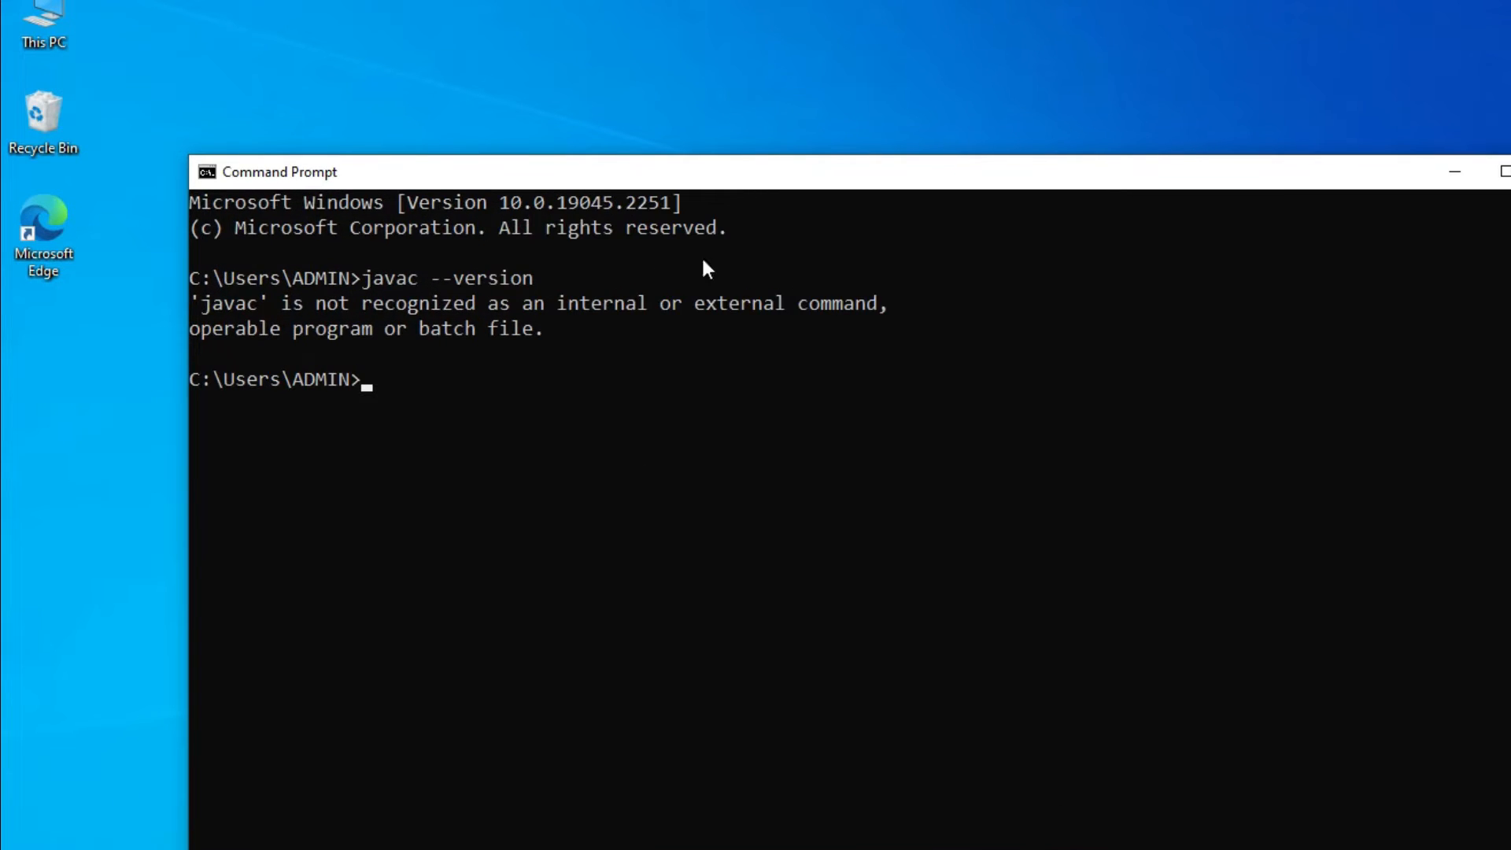
{"action": "left_click", "coordinate": [901, 305]}
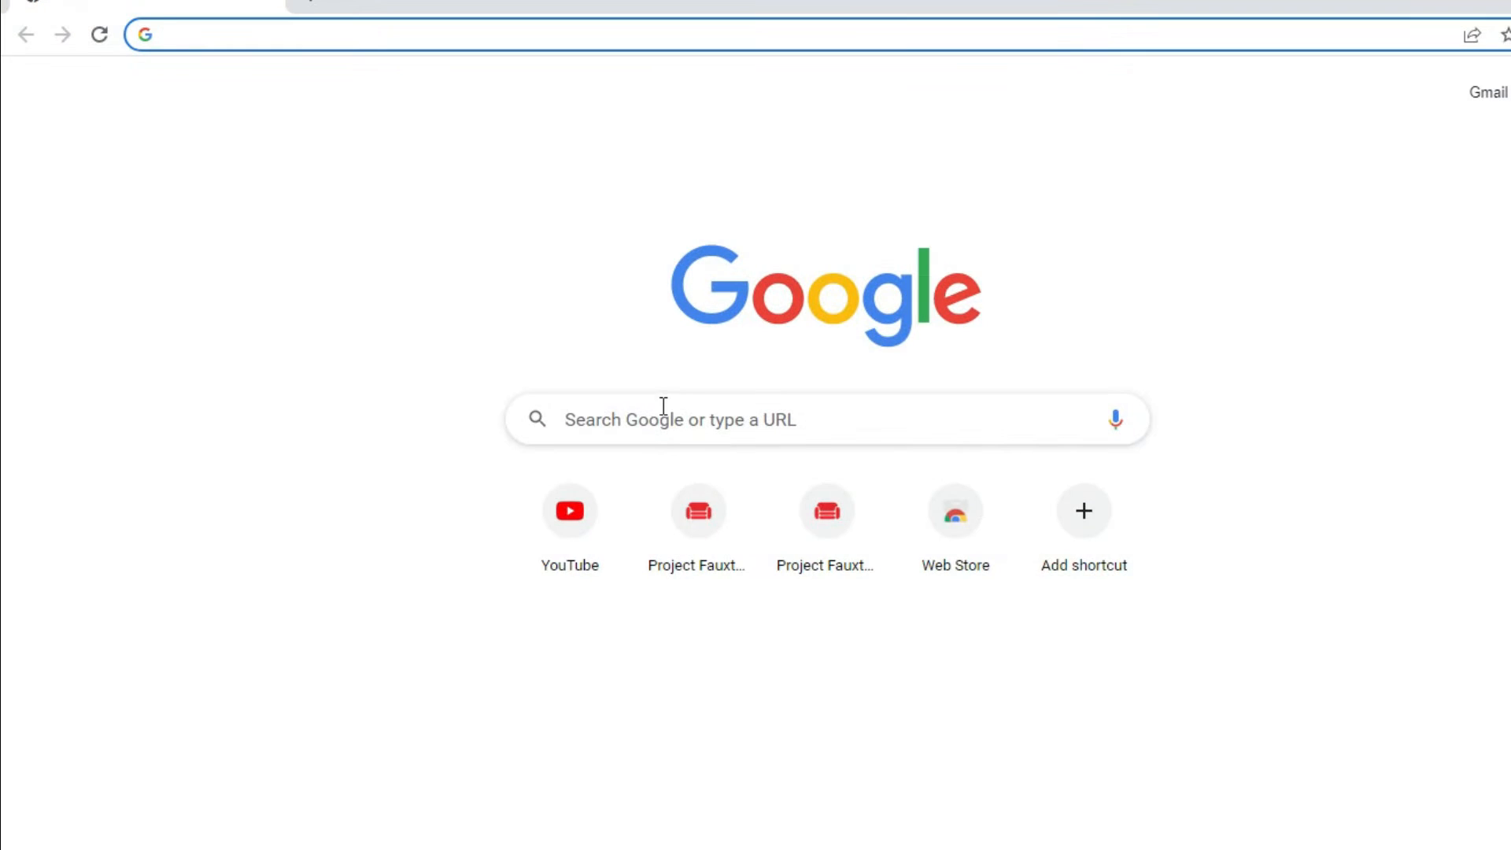
Step: Switch to Google Chrome, search Google for "jdk download" and open Oracle's Java Downloads page
{"action": "left_click", "coordinate": [663, 415]}
{"action": "type", "text": "jdk dow"}
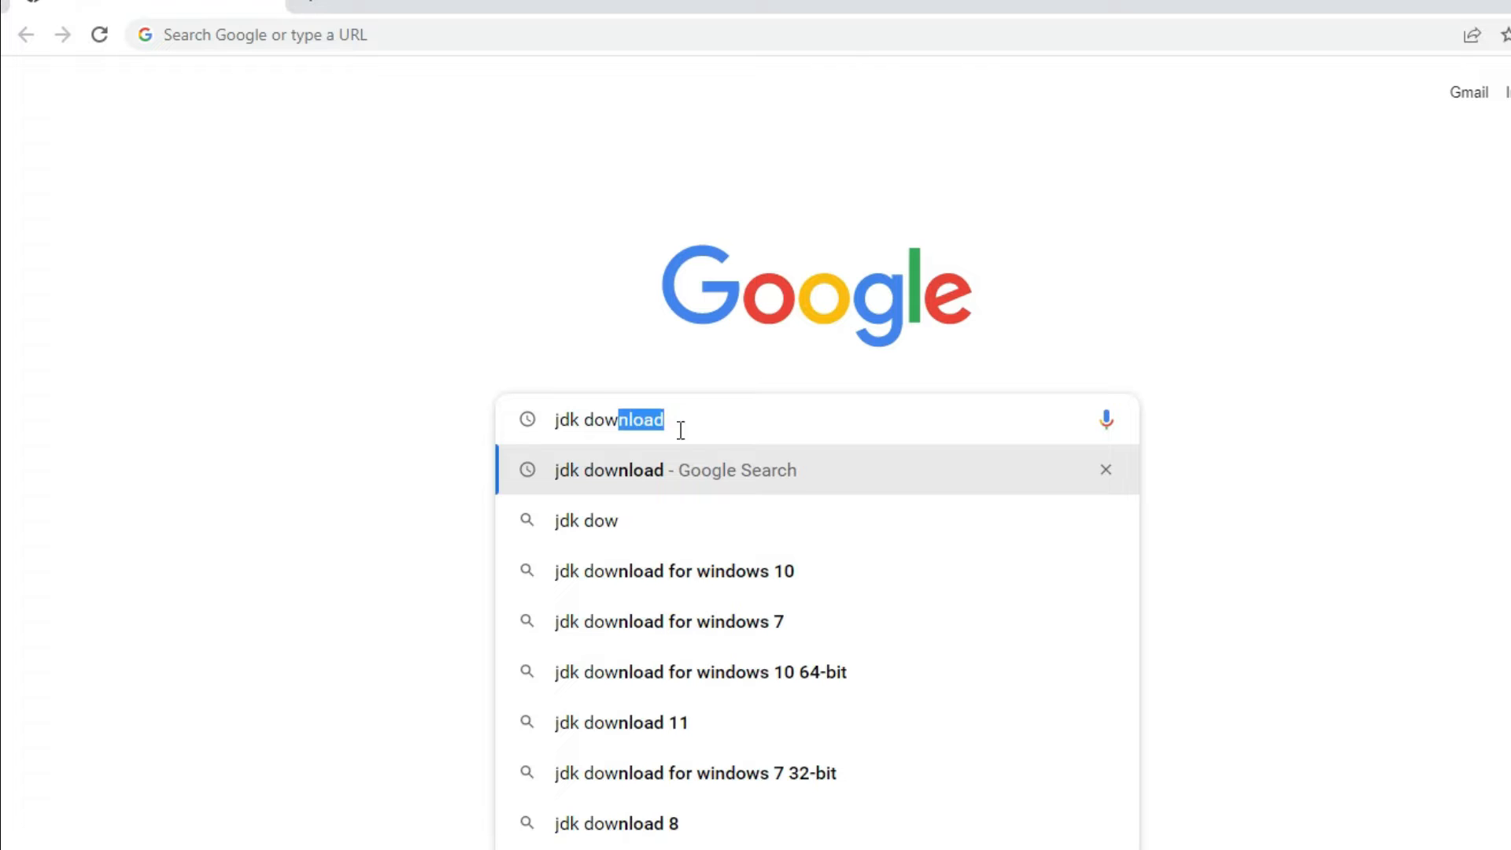
{"action": "left_click", "coordinate": [689, 470]}
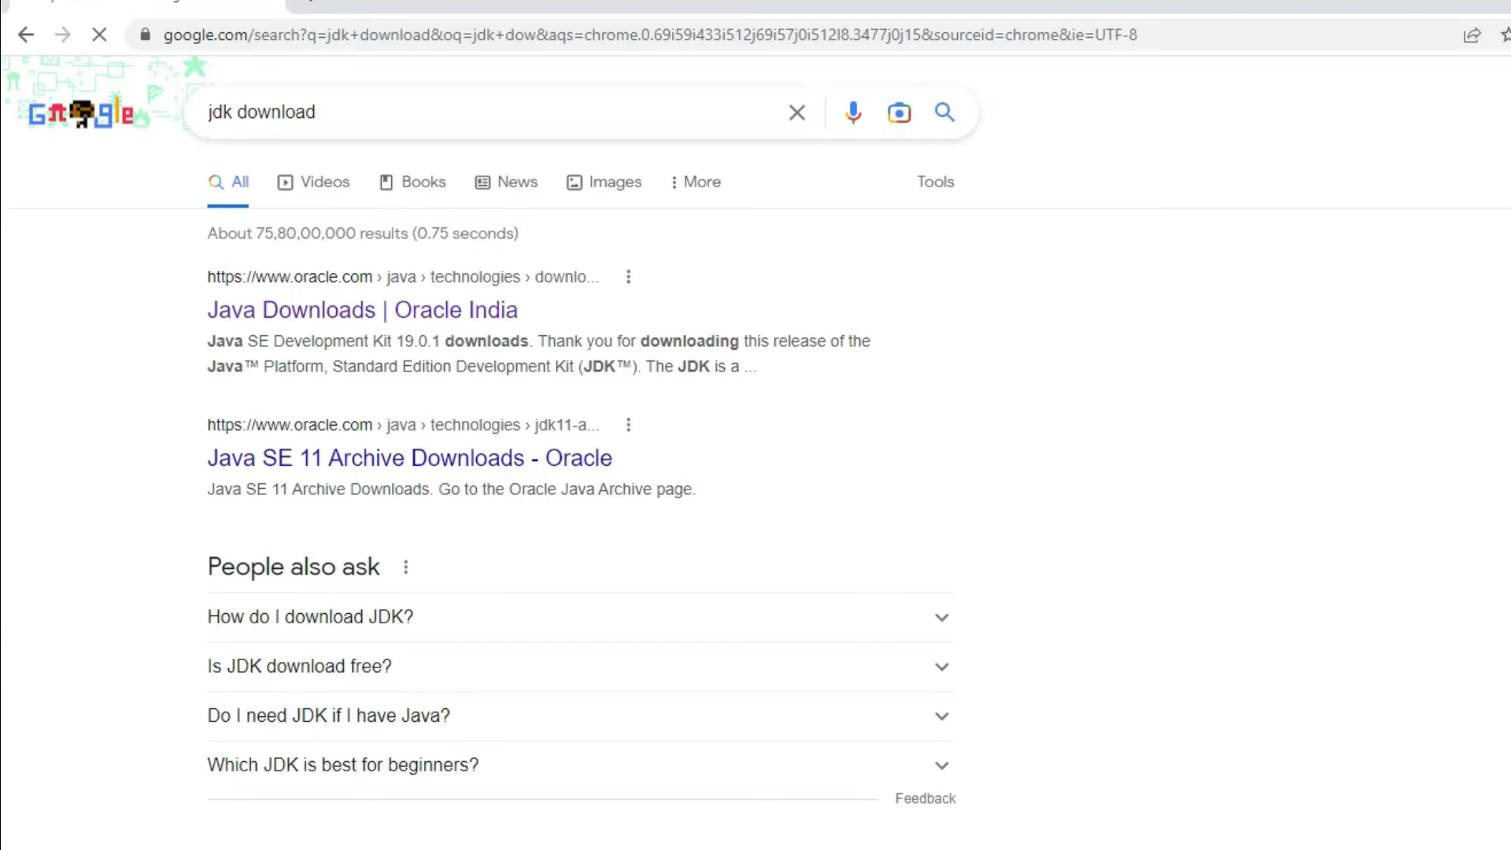
{"action": "left_click", "coordinate": [43, 432]}
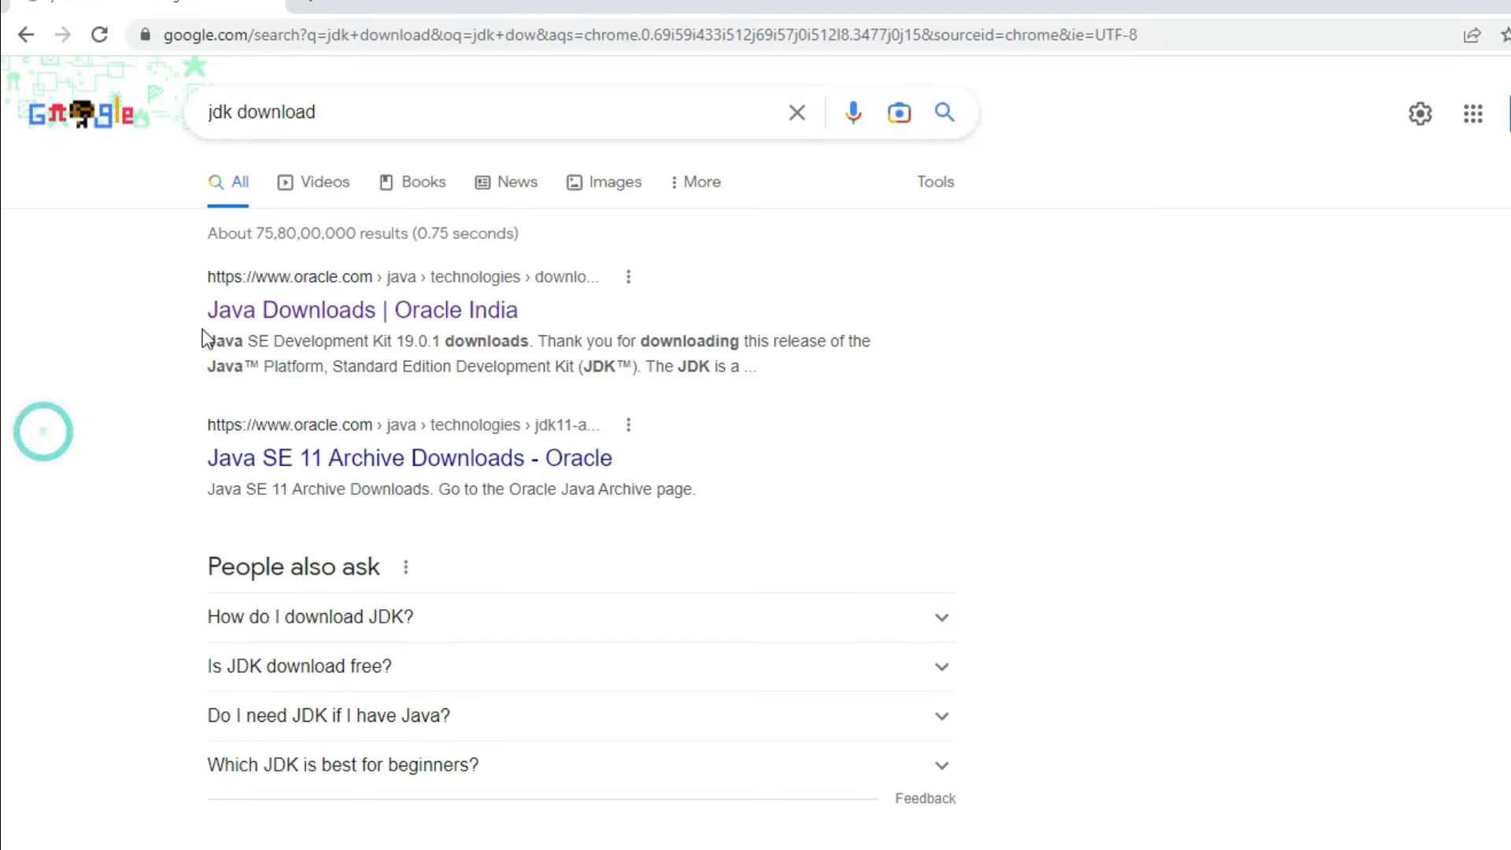
{"action": "left_click", "coordinate": [306, 318]}
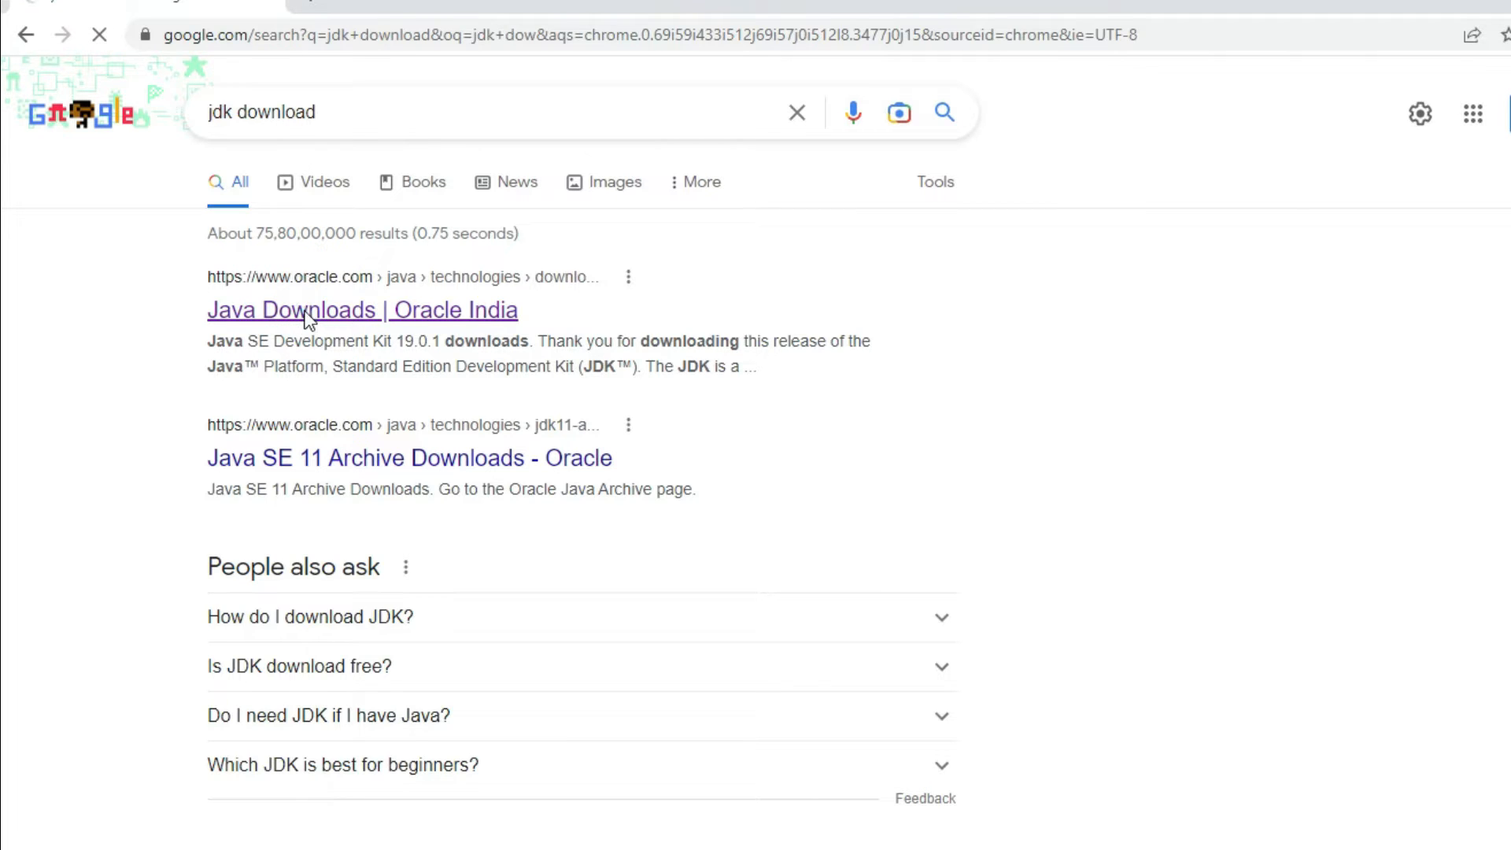
{"action": "left_click", "coordinate": [304, 312]}
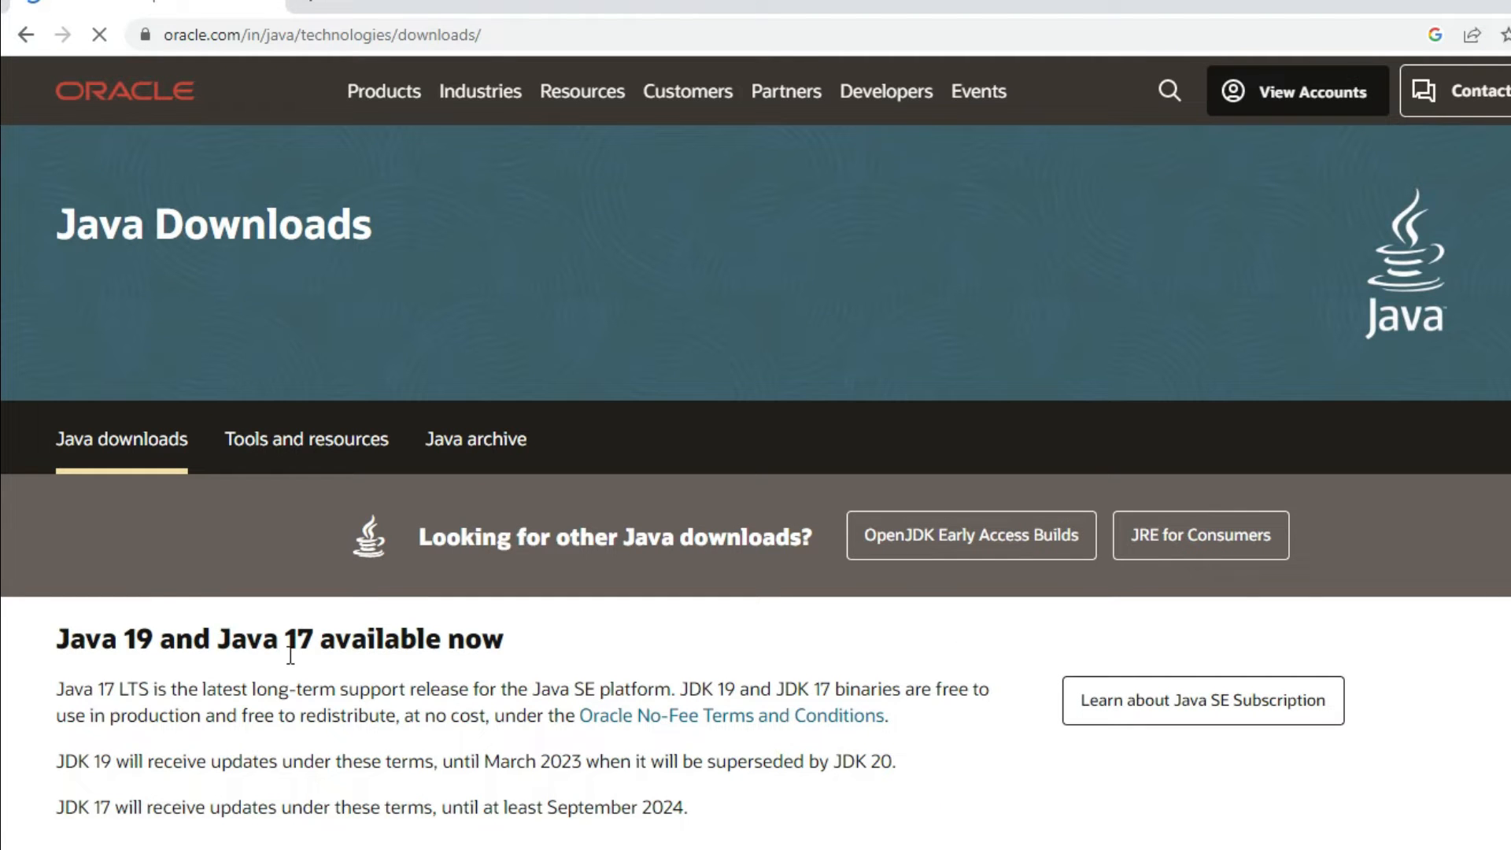
Step: Show the Windows downloads for Java SE Development Kit 19.0.1 and download the x64 MSI Installer
{"action": "scroll", "coordinate": [290, 655], "scroll_direction": "down", "scroll_amount": 4}
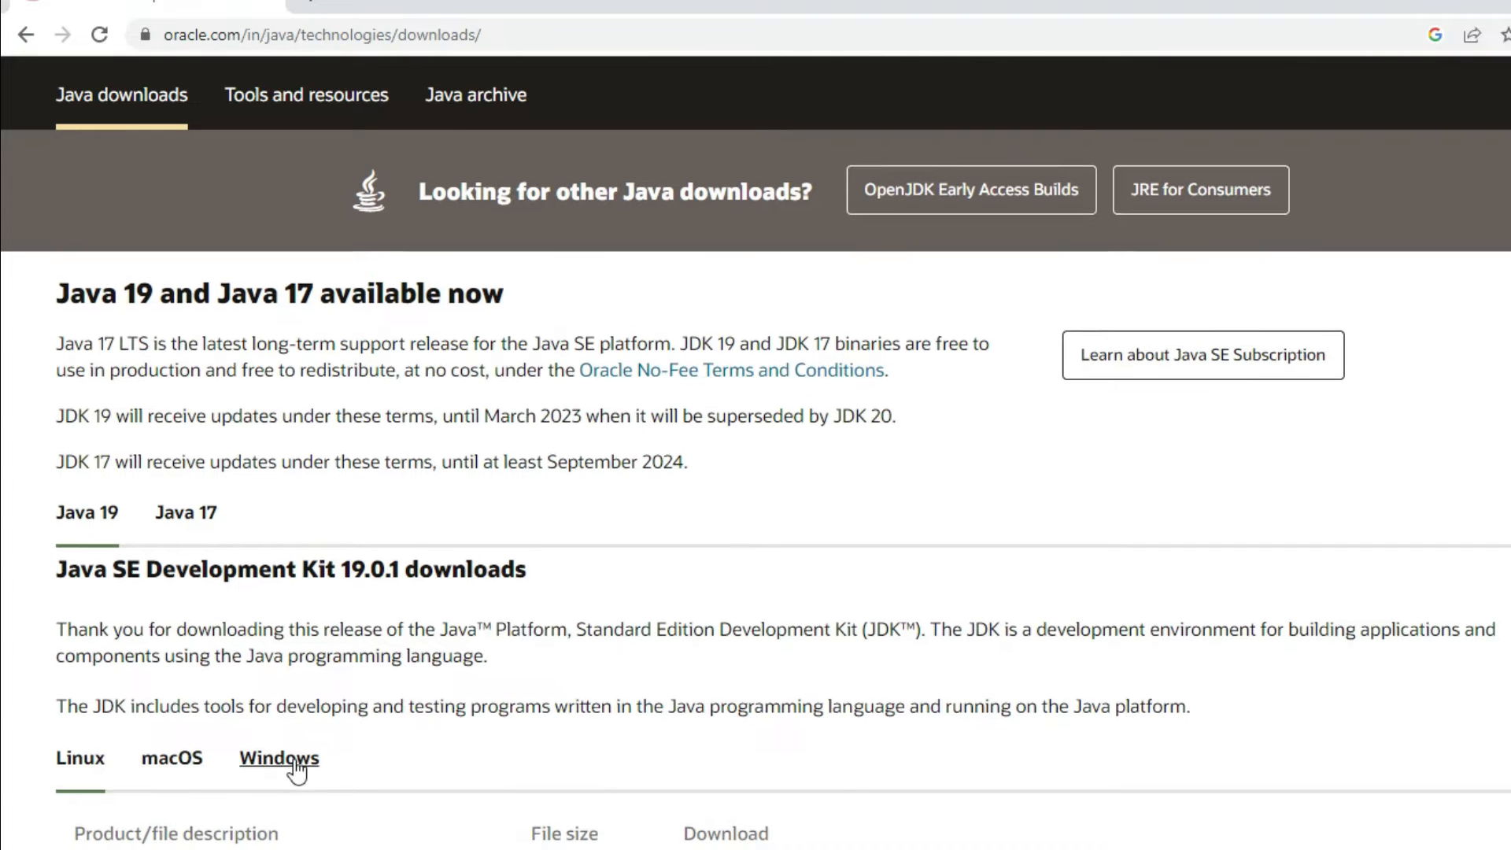
{"action": "scroll", "coordinate": [297, 771], "scroll_direction": "down", "scroll_amount": 2}
{"action": "scroll", "coordinate": [298, 771], "scroll_direction": "down", "scroll_amount": 1}
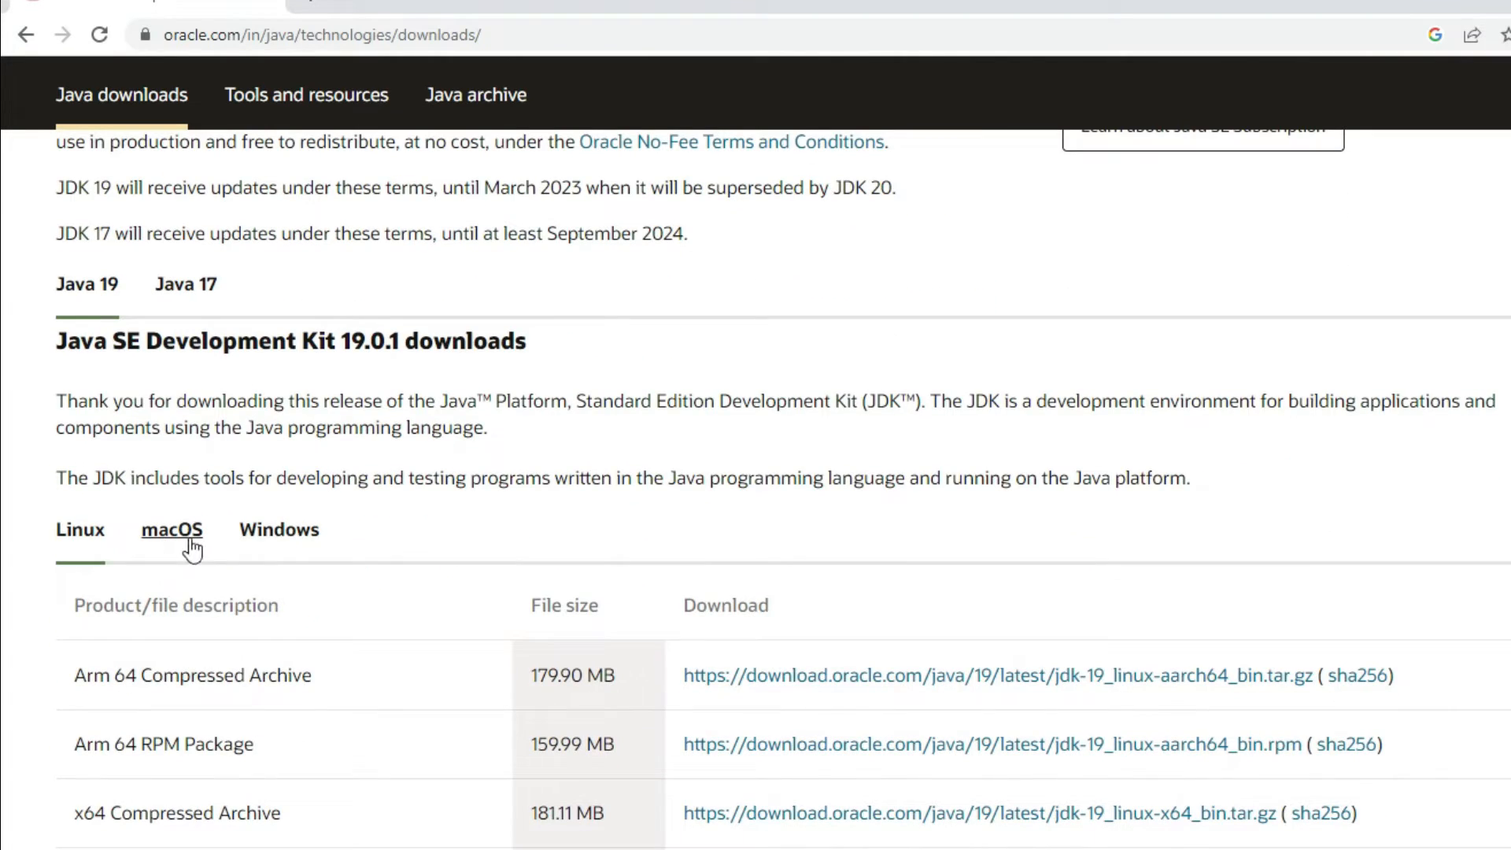
{"action": "left_click", "coordinate": [268, 535]}
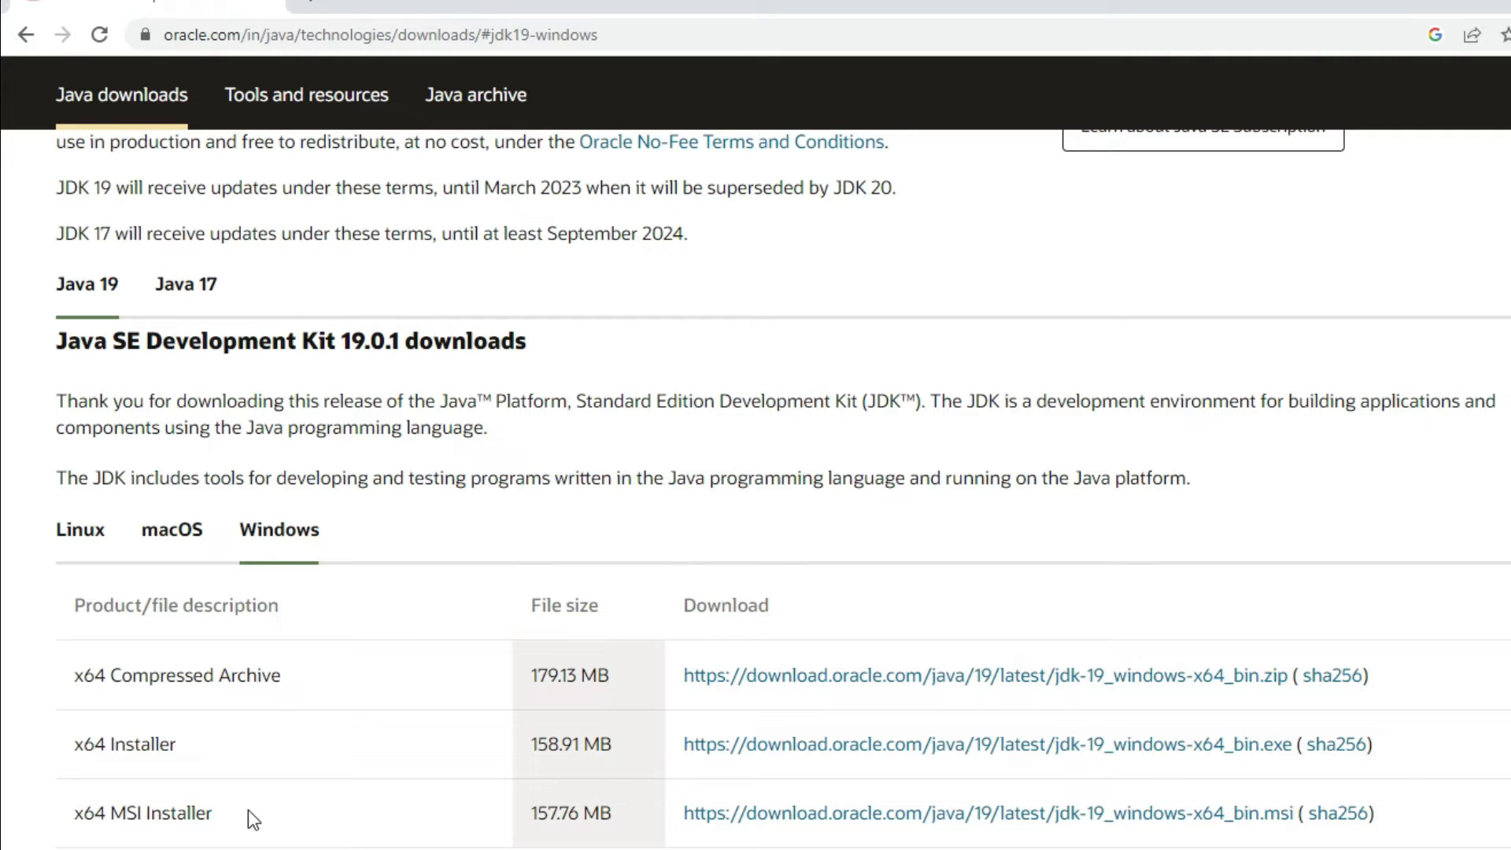
{"action": "left_click", "coordinate": [848, 817]}
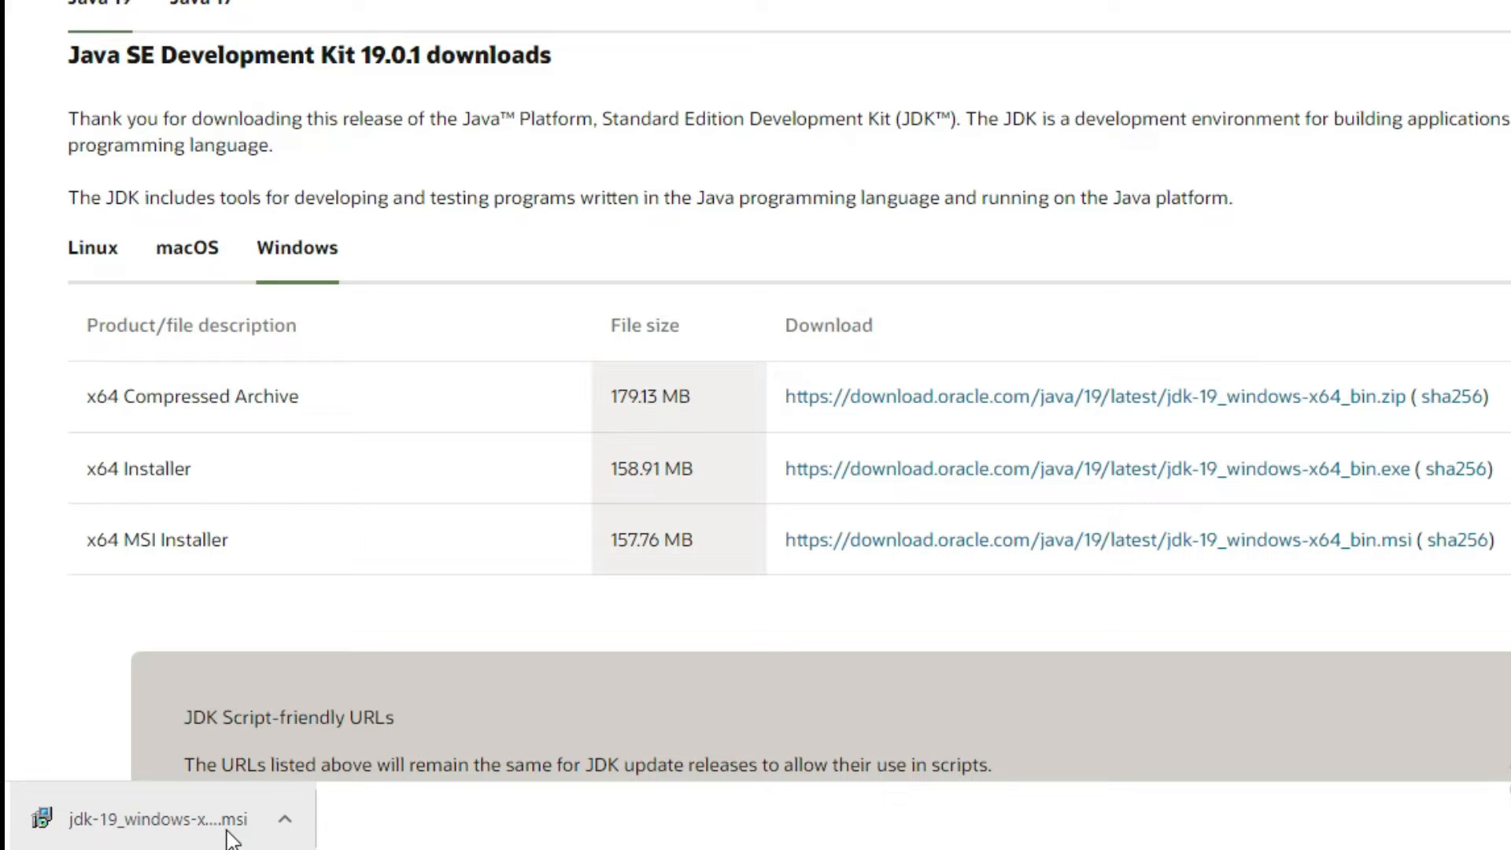
Step: Run the downloaded MSI and install the JDK to the default folder C:\Program Files\Java\jdk-19\, closing the wizard when it finishes
{"action": "left_click", "coordinate": [228, 836]}
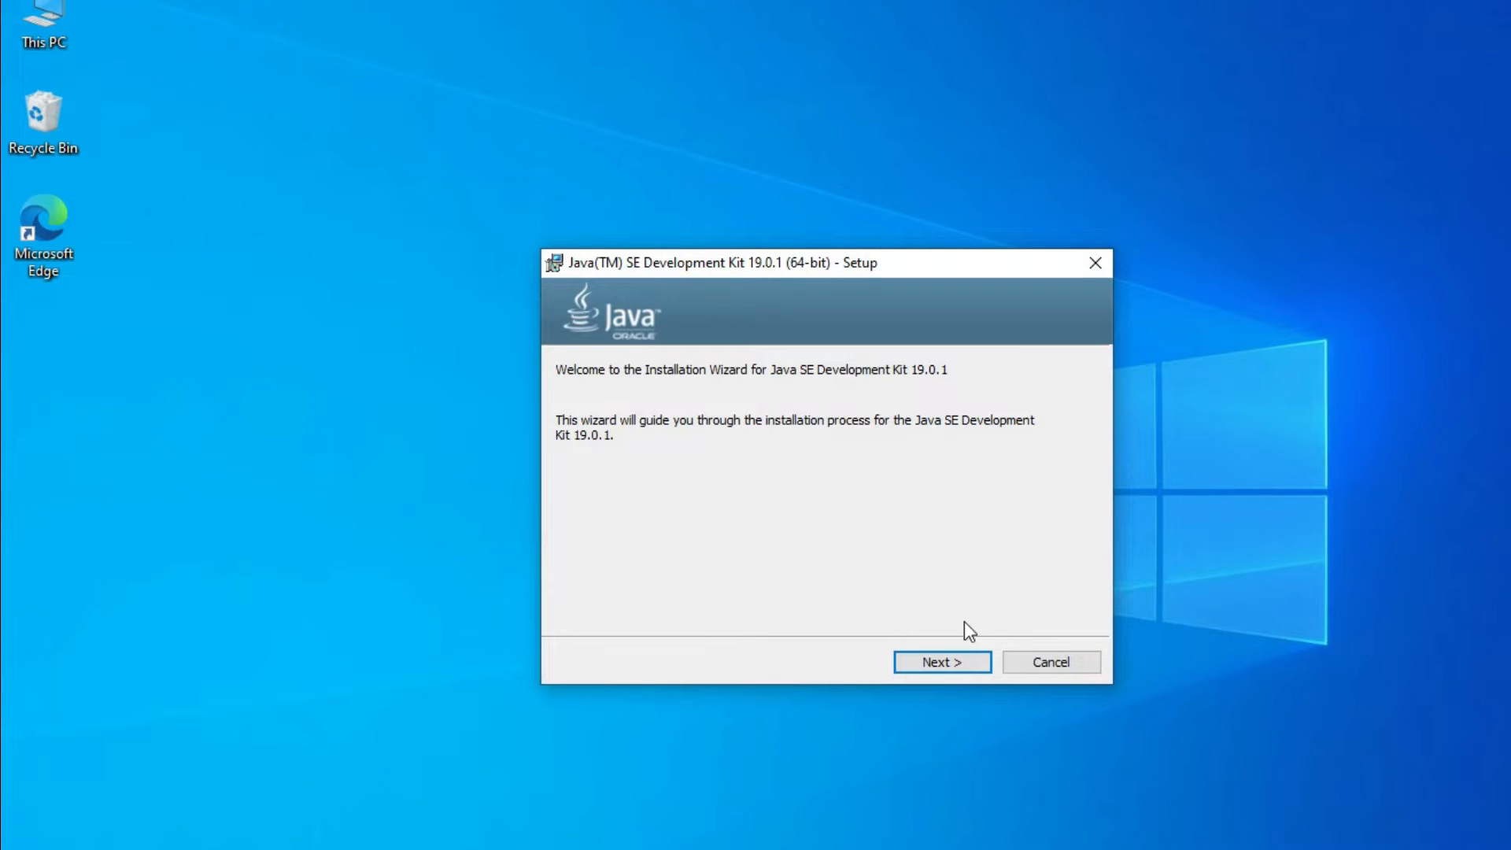
{"action": "left_click", "coordinate": [959, 660]}
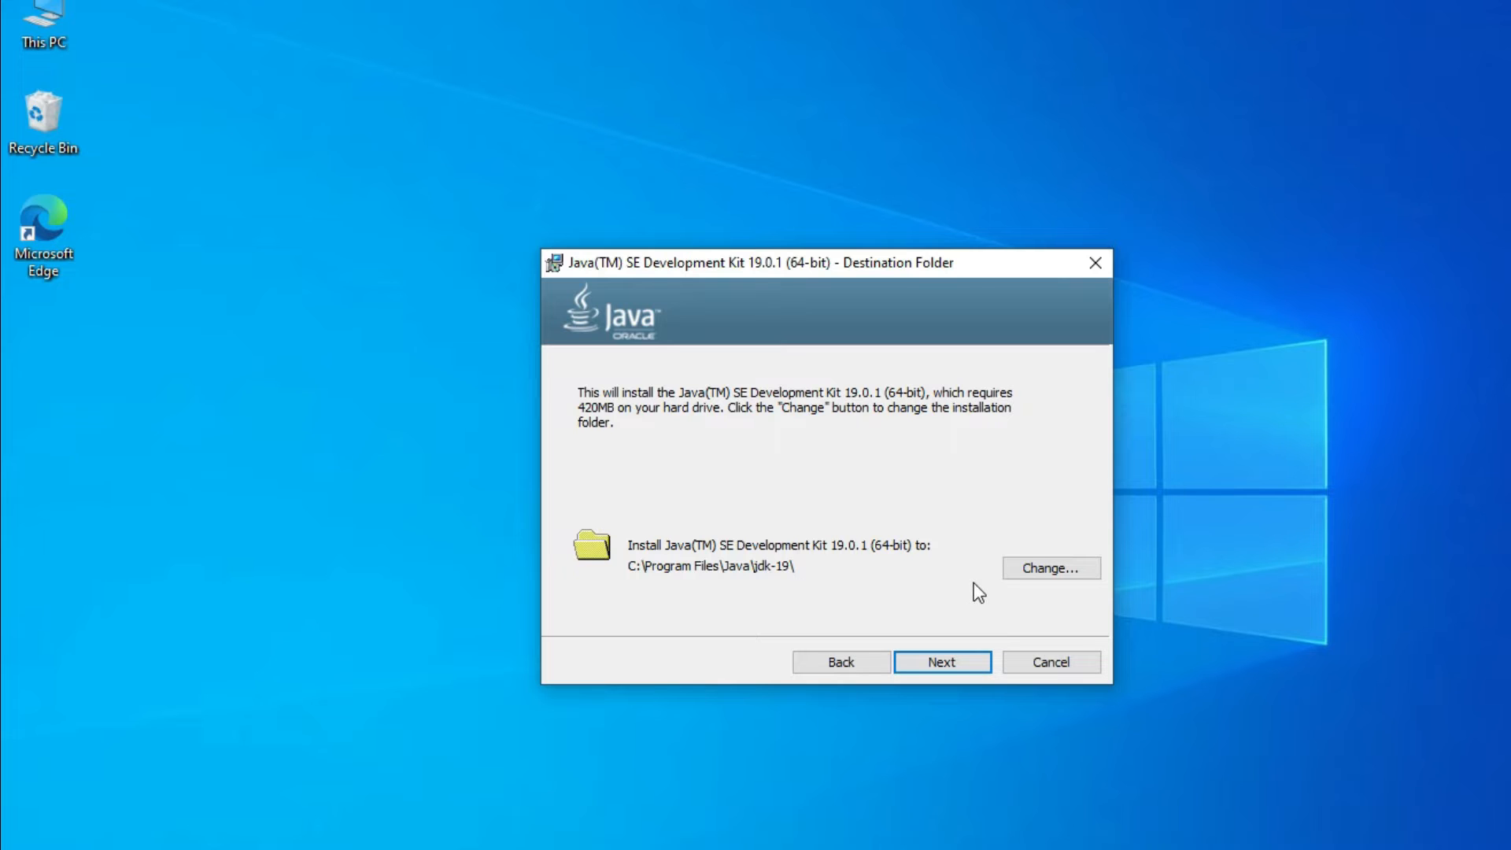
{"action": "left_click", "coordinate": [934, 666]}
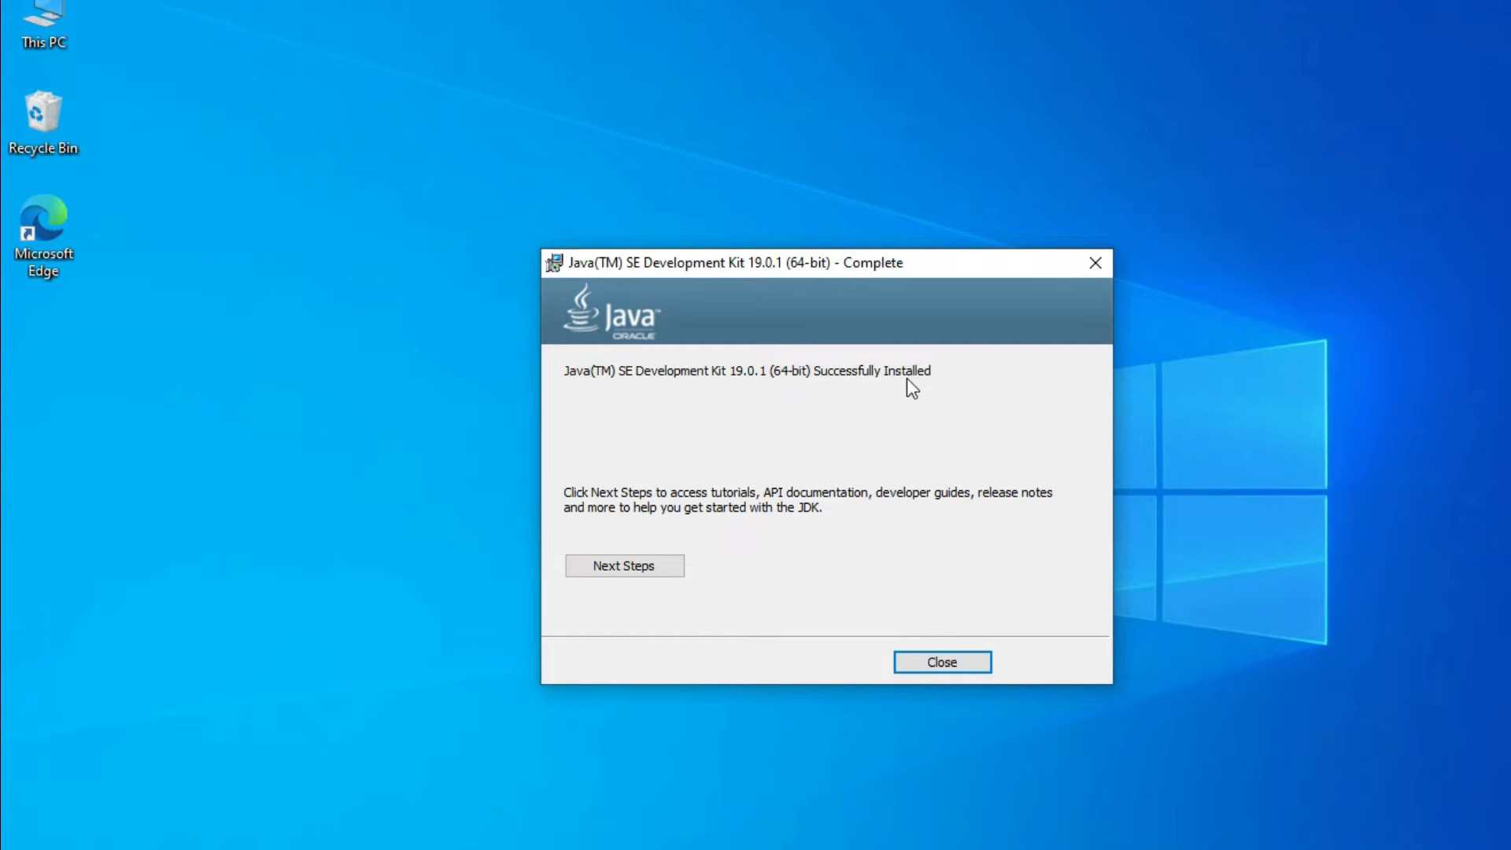
{"action": "left_click", "coordinate": [972, 663]}
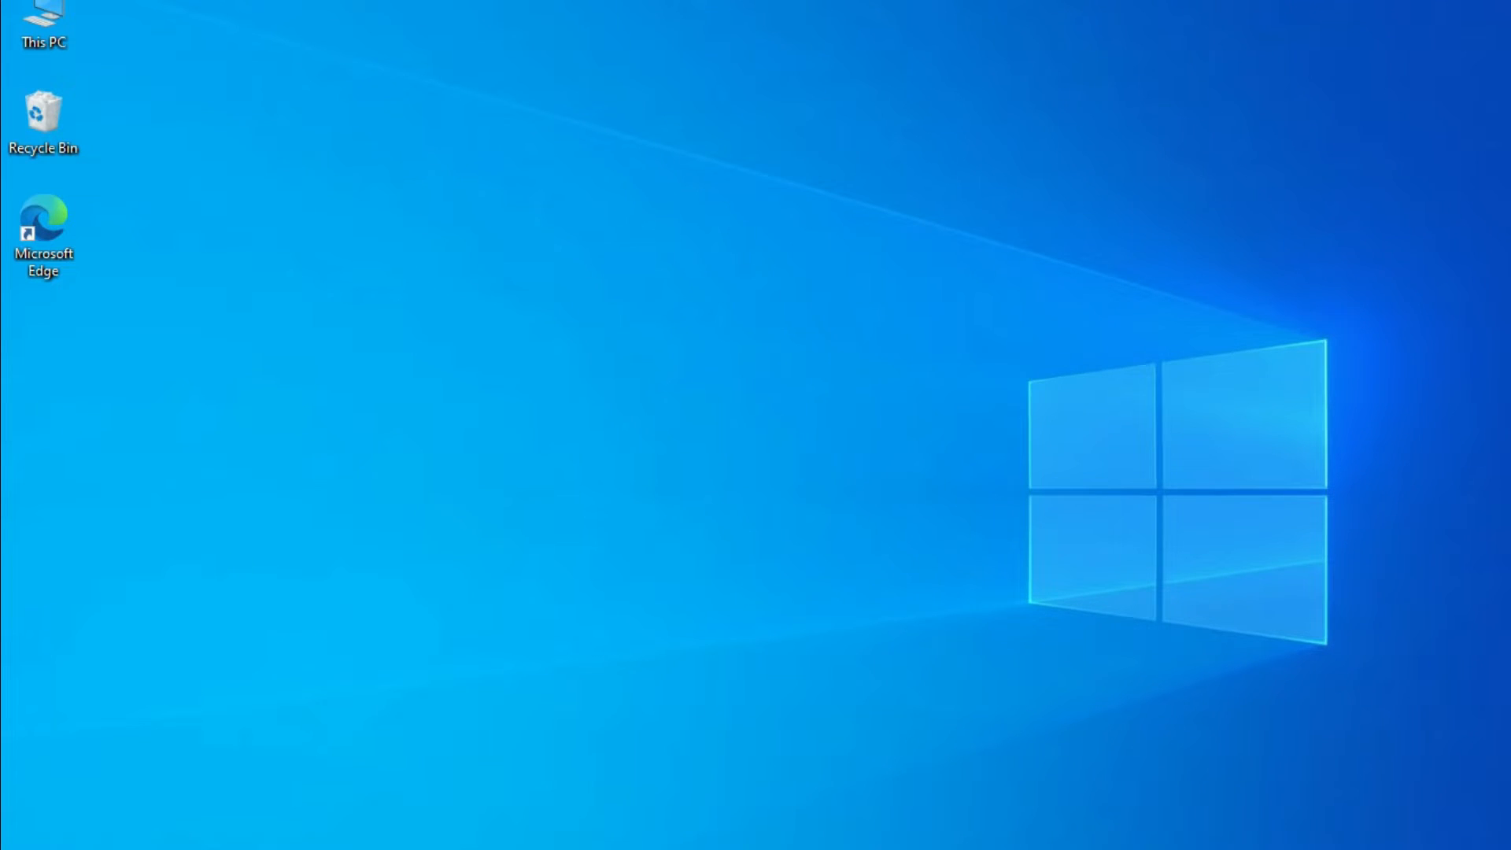
Step: Open the folder C:\Program Files\Java\jdk-19\bin in File Explorer and copy its full path
{"action": "key", "text": "super+e"}
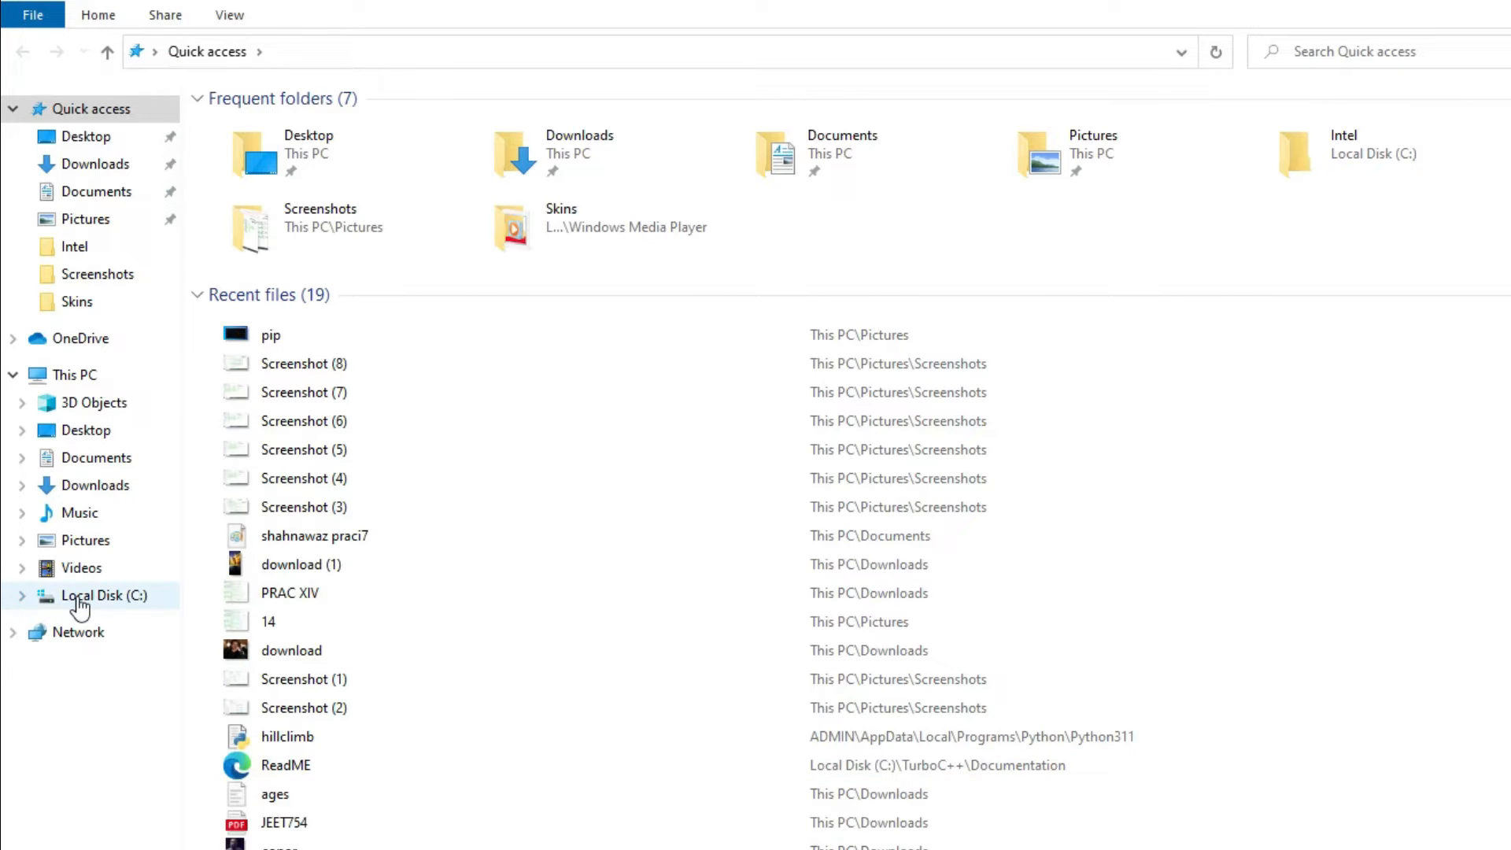
{"action": "left_click", "coordinate": [79, 600]}
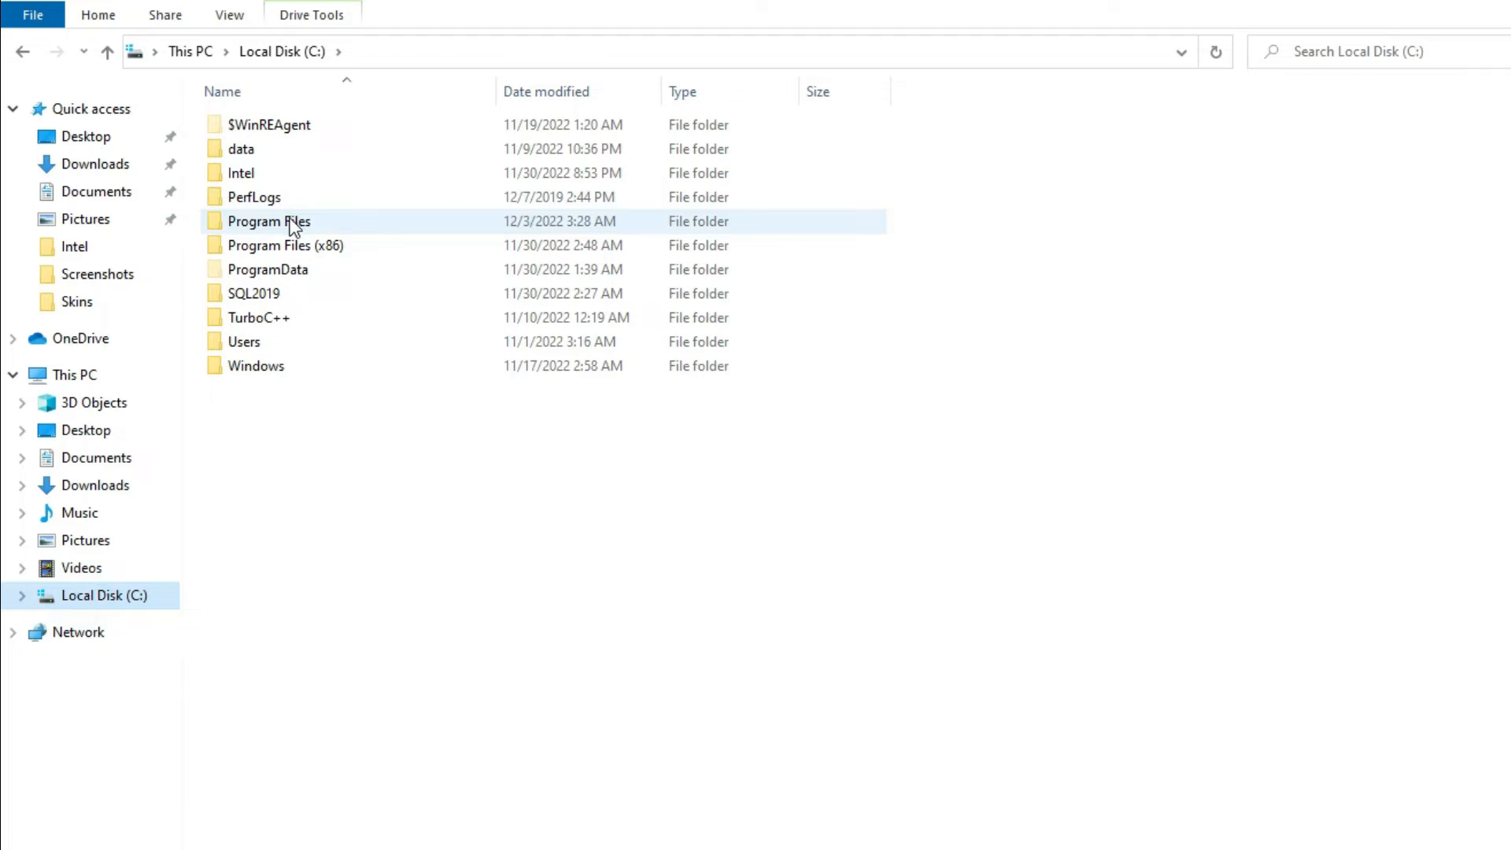
{"action": "double_click", "coordinate": [289, 222]}
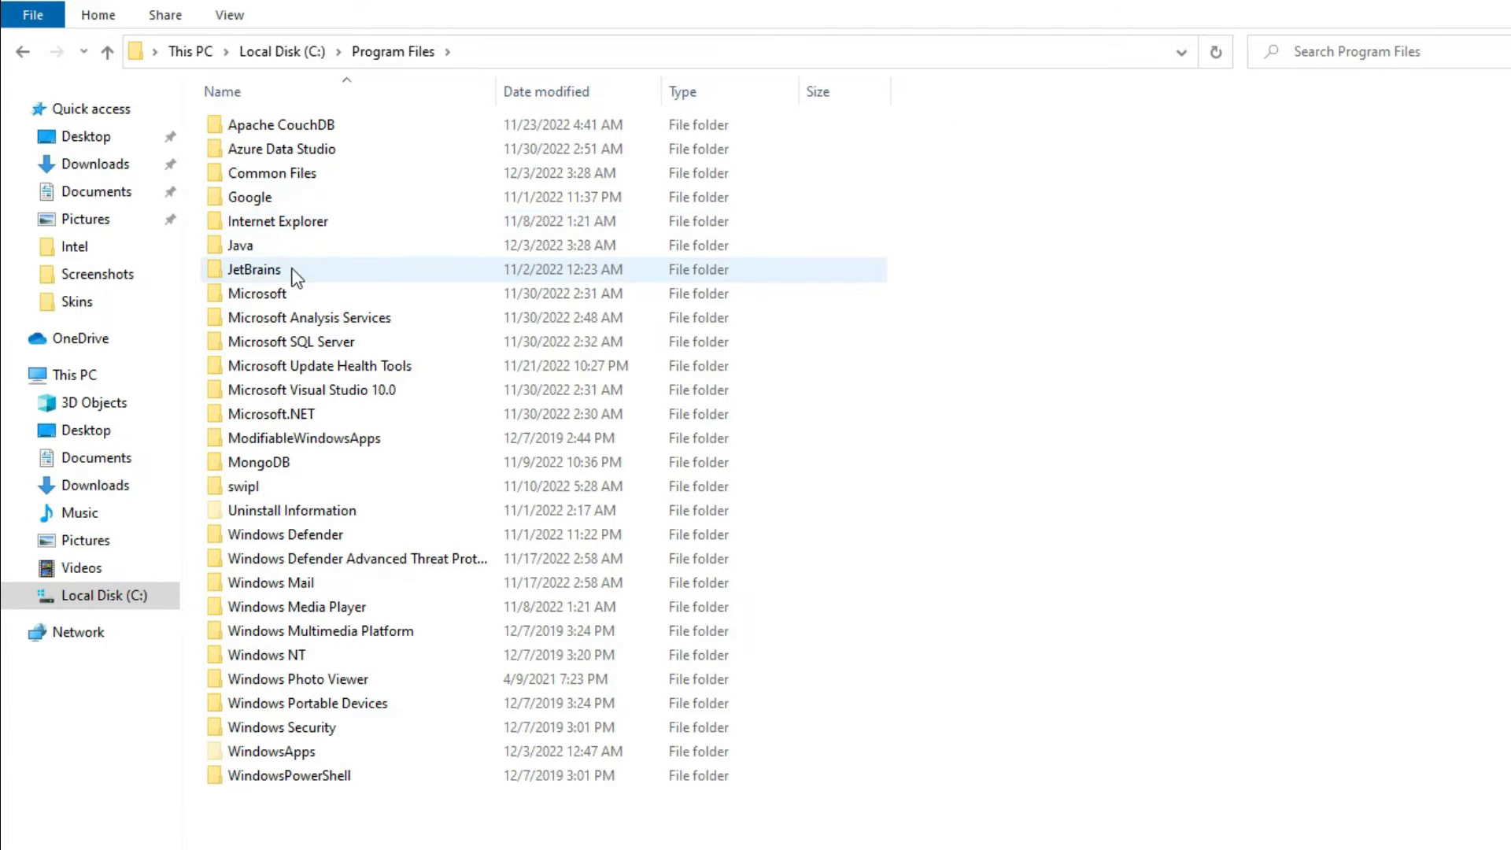
{"action": "double_click", "coordinate": [291, 250]}
{"action": "double_click", "coordinate": [249, 130]}
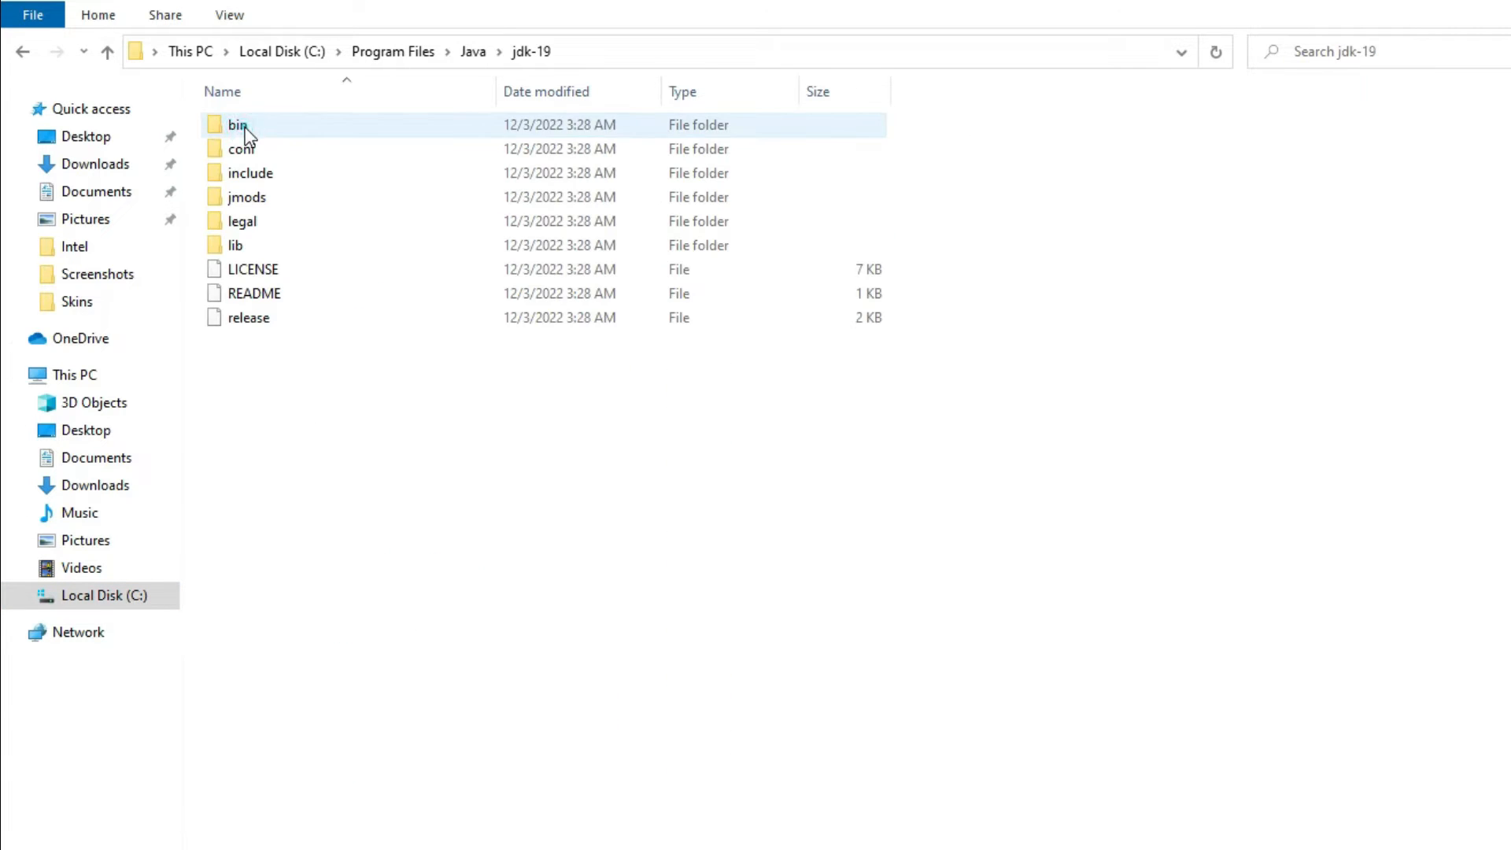
{"action": "left_click", "coordinate": [244, 126]}
{"action": "double_click", "coordinate": [331, 129]}
{"action": "left_click", "coordinate": [655, 50]}
{"action": "key", "text": "ctrl+c"}
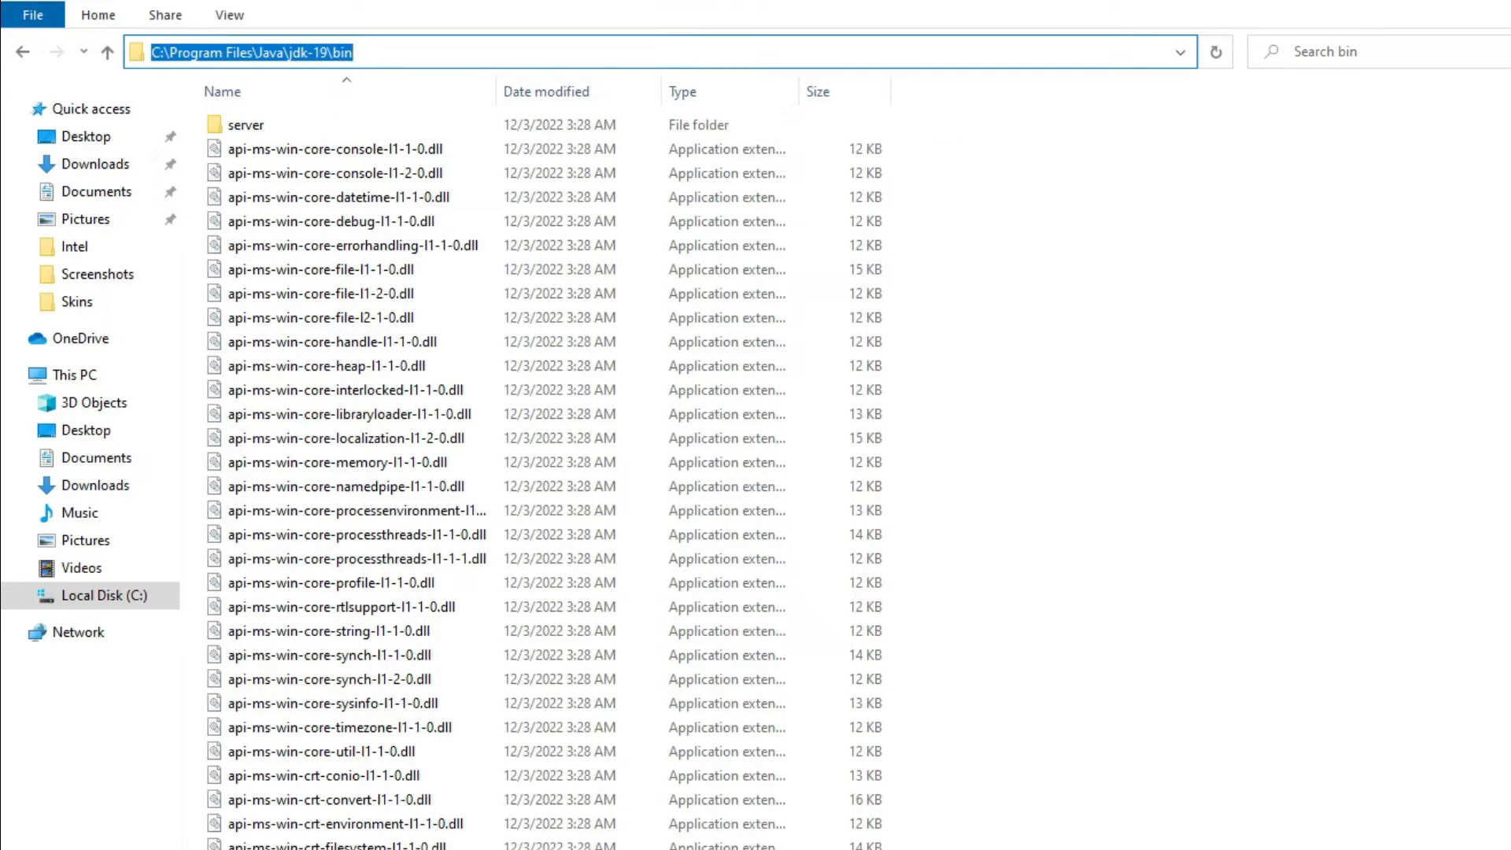
Step: Add the copied path C:\Program Files\Java\jdk-19\bin as a new entry in the system Path environment variable
{"action": "key", "text": "super"}
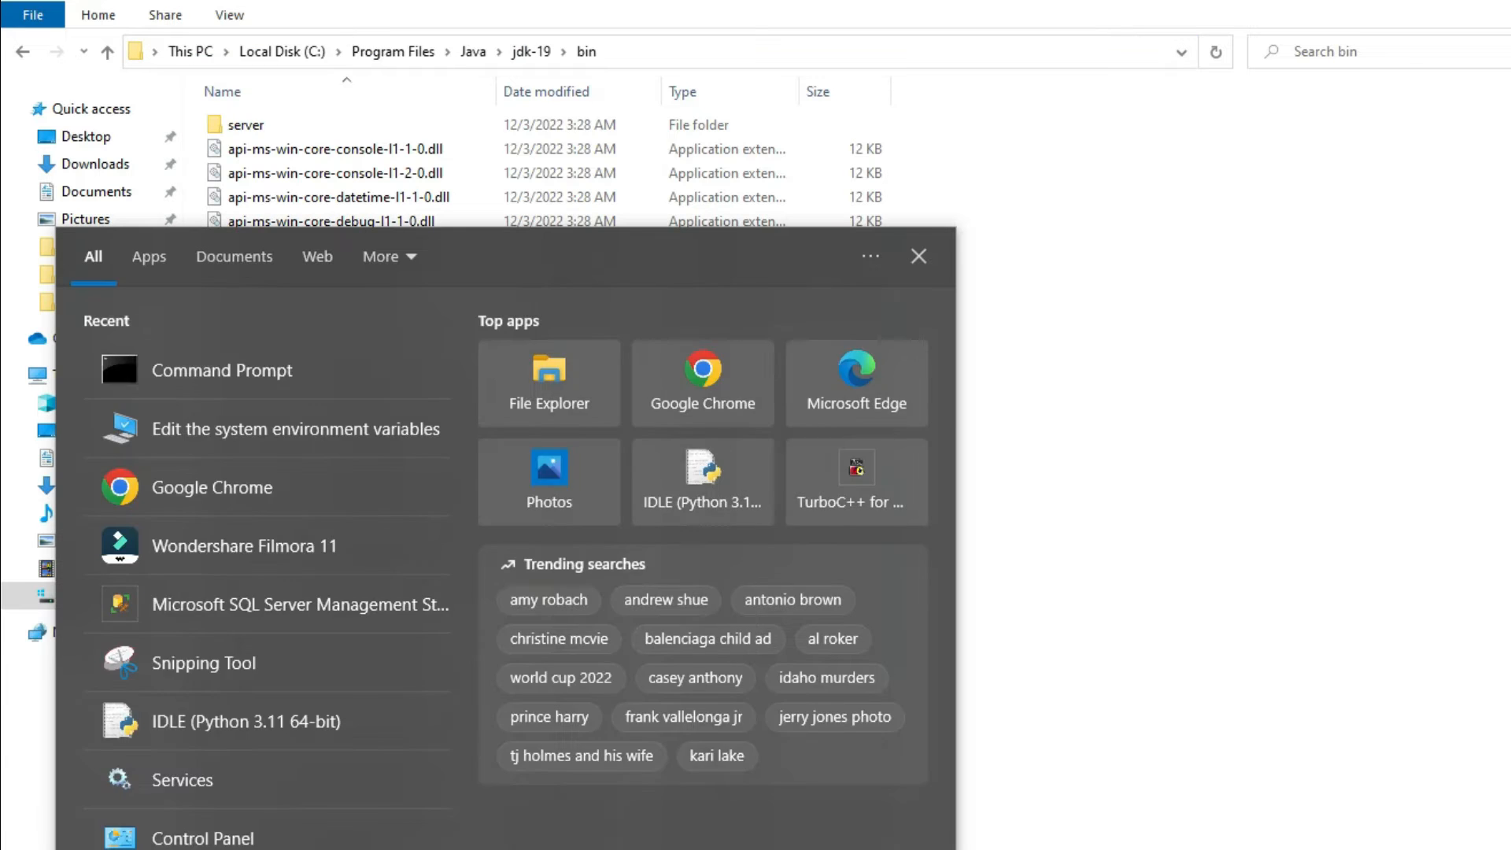
{"action": "type", "text": "env"}
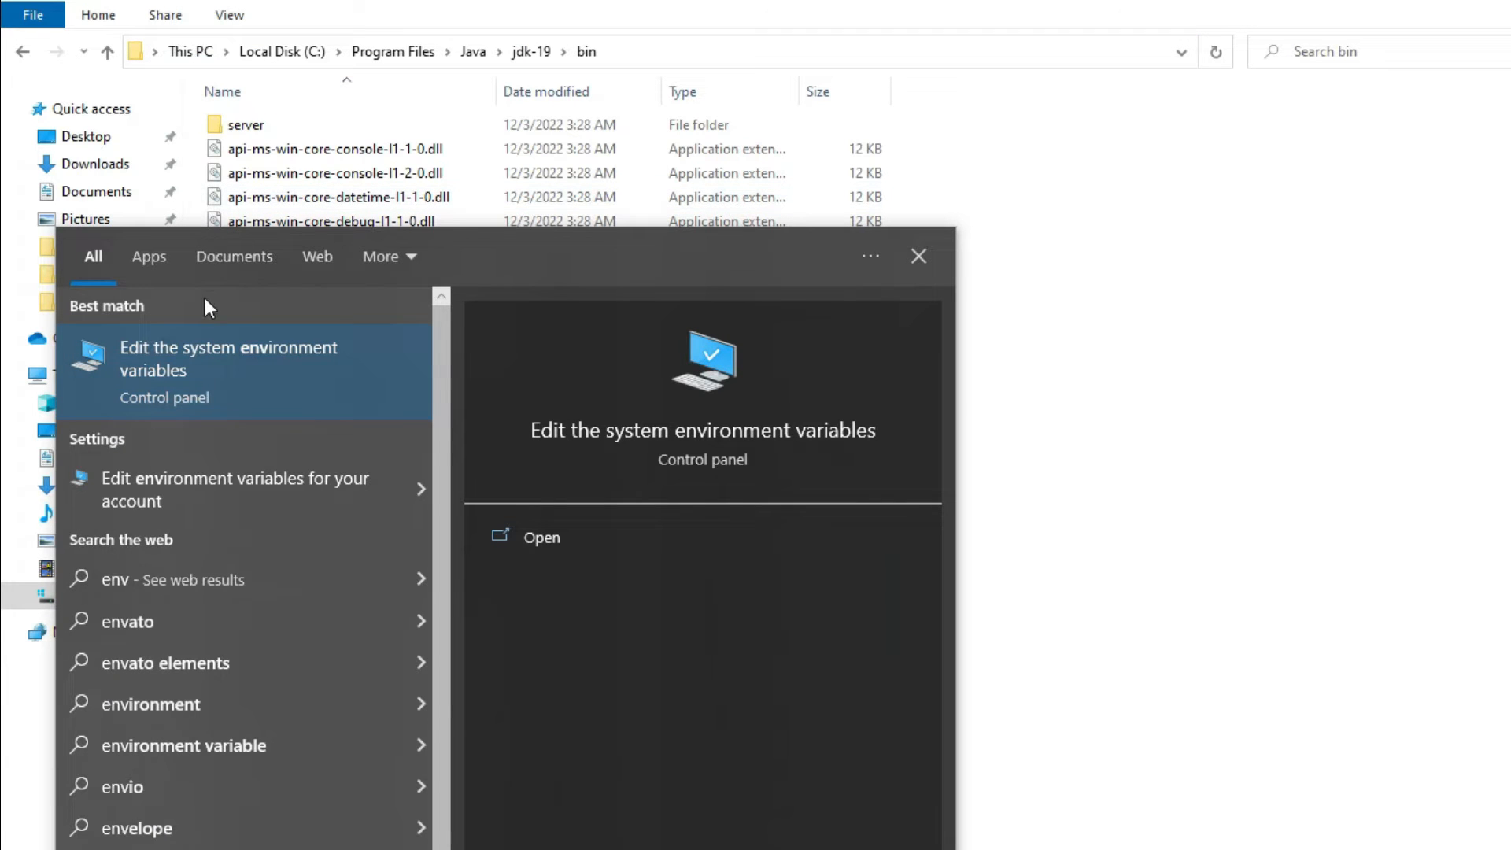
{"action": "left_click", "coordinate": [196, 361]}
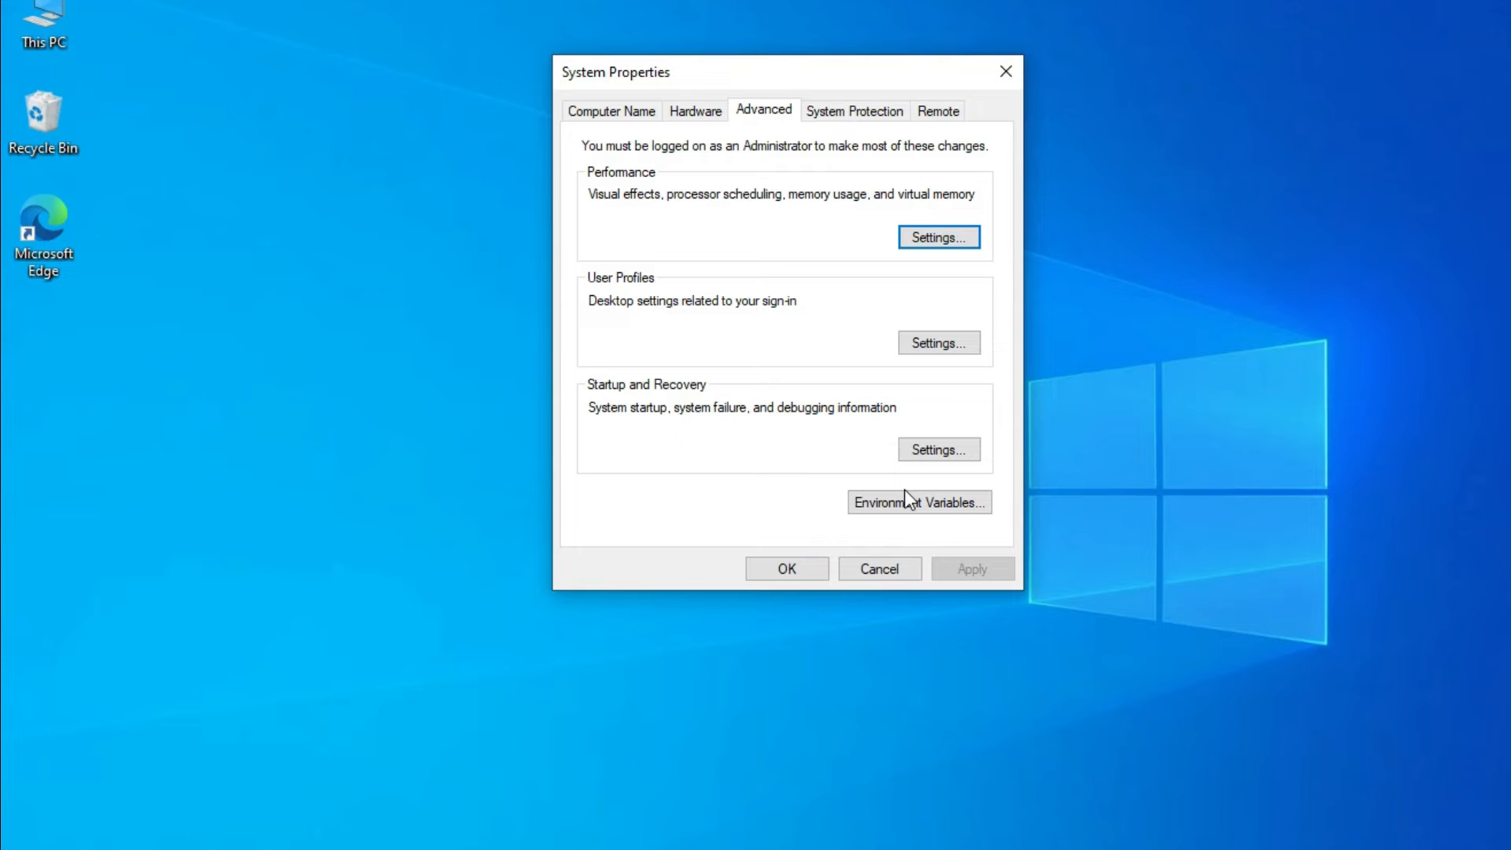
{"action": "left_click", "coordinate": [906, 499]}
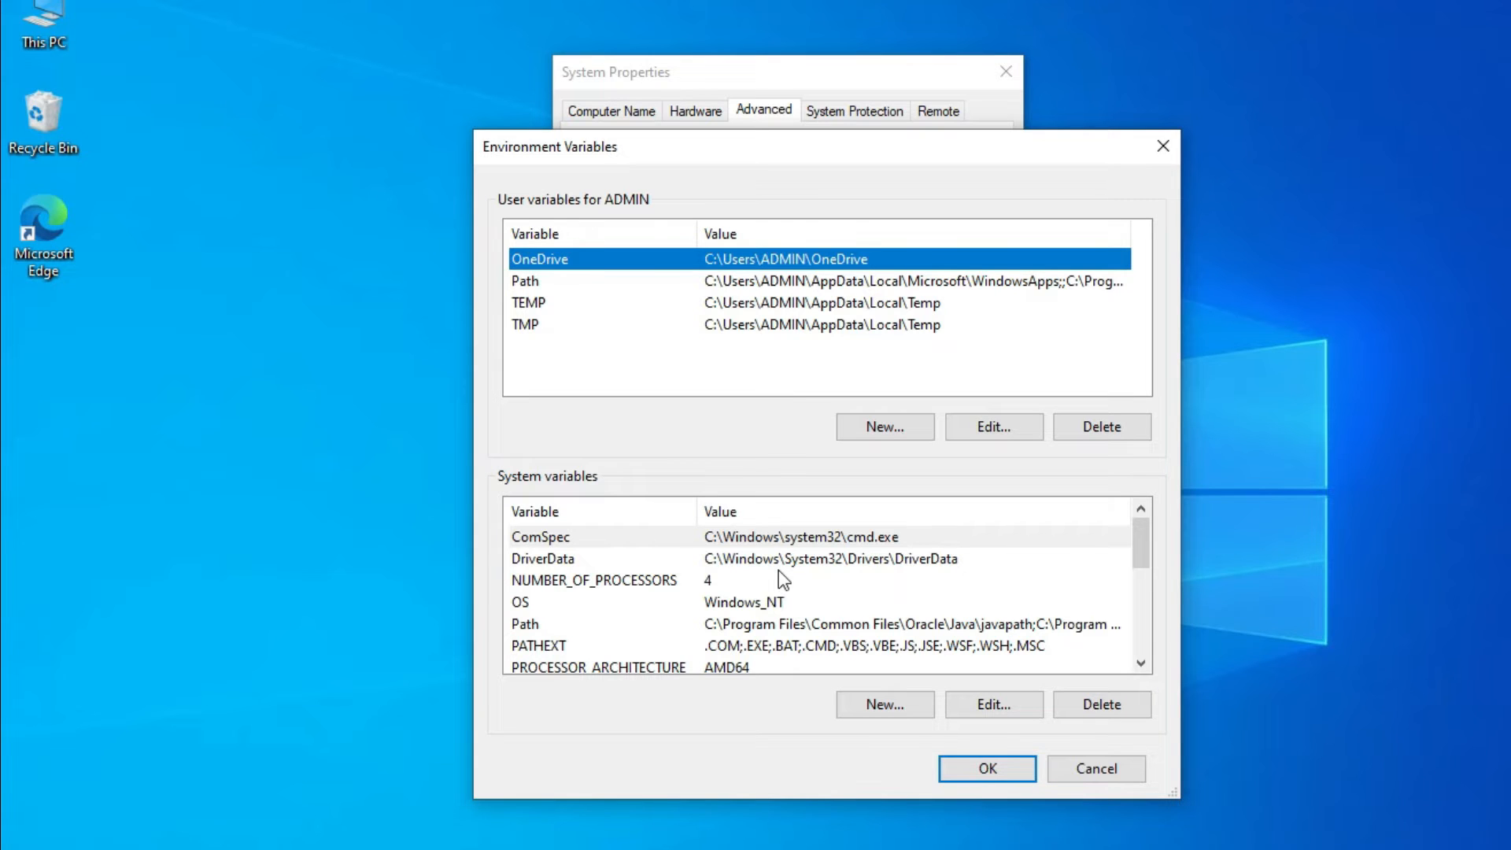
{"action": "left_click", "coordinate": [810, 626]}
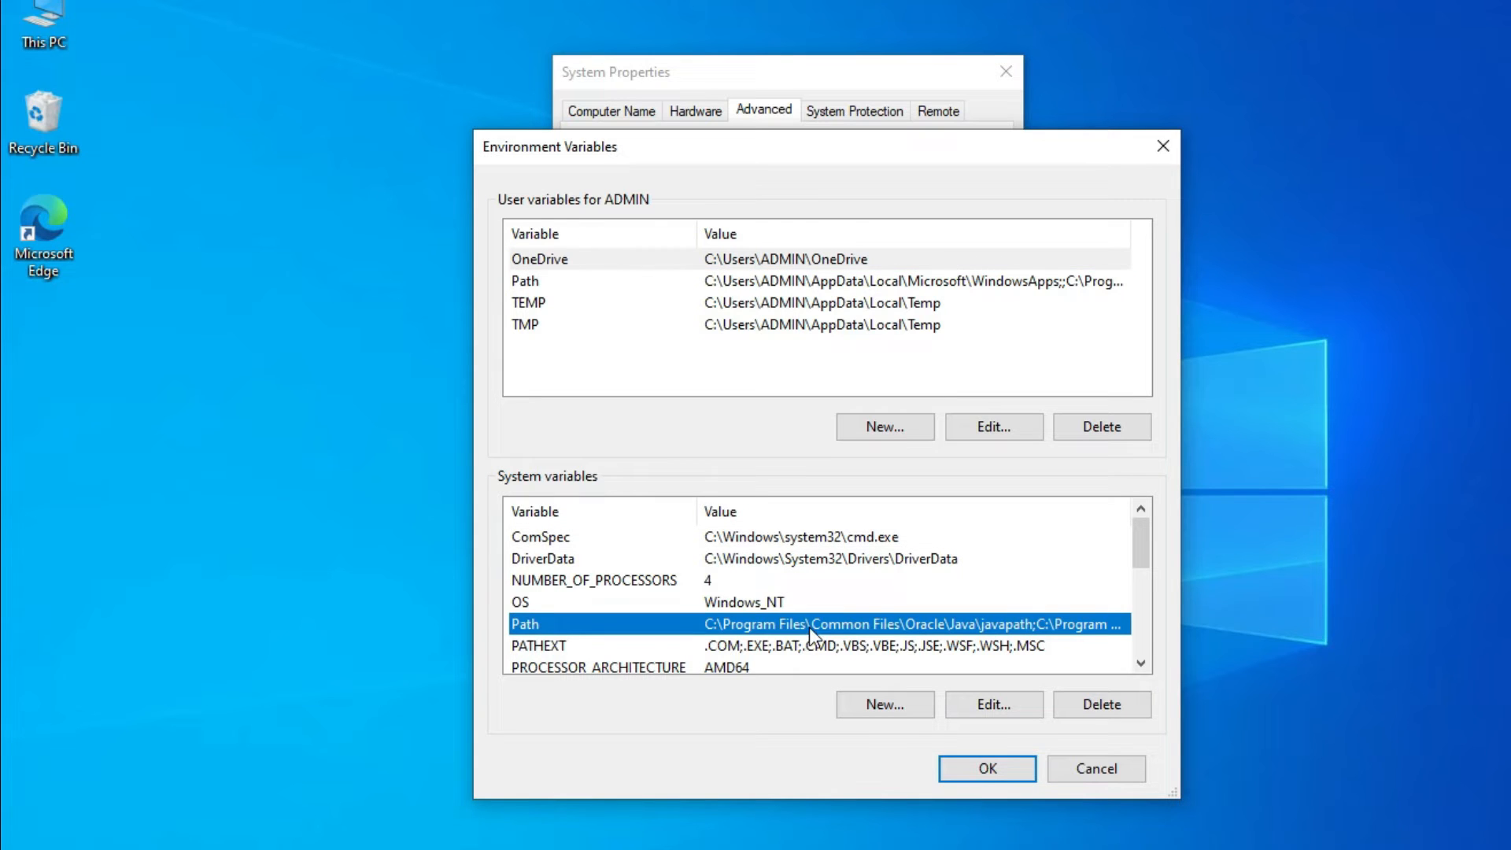
{"action": "left_click", "coordinate": [996, 704]}
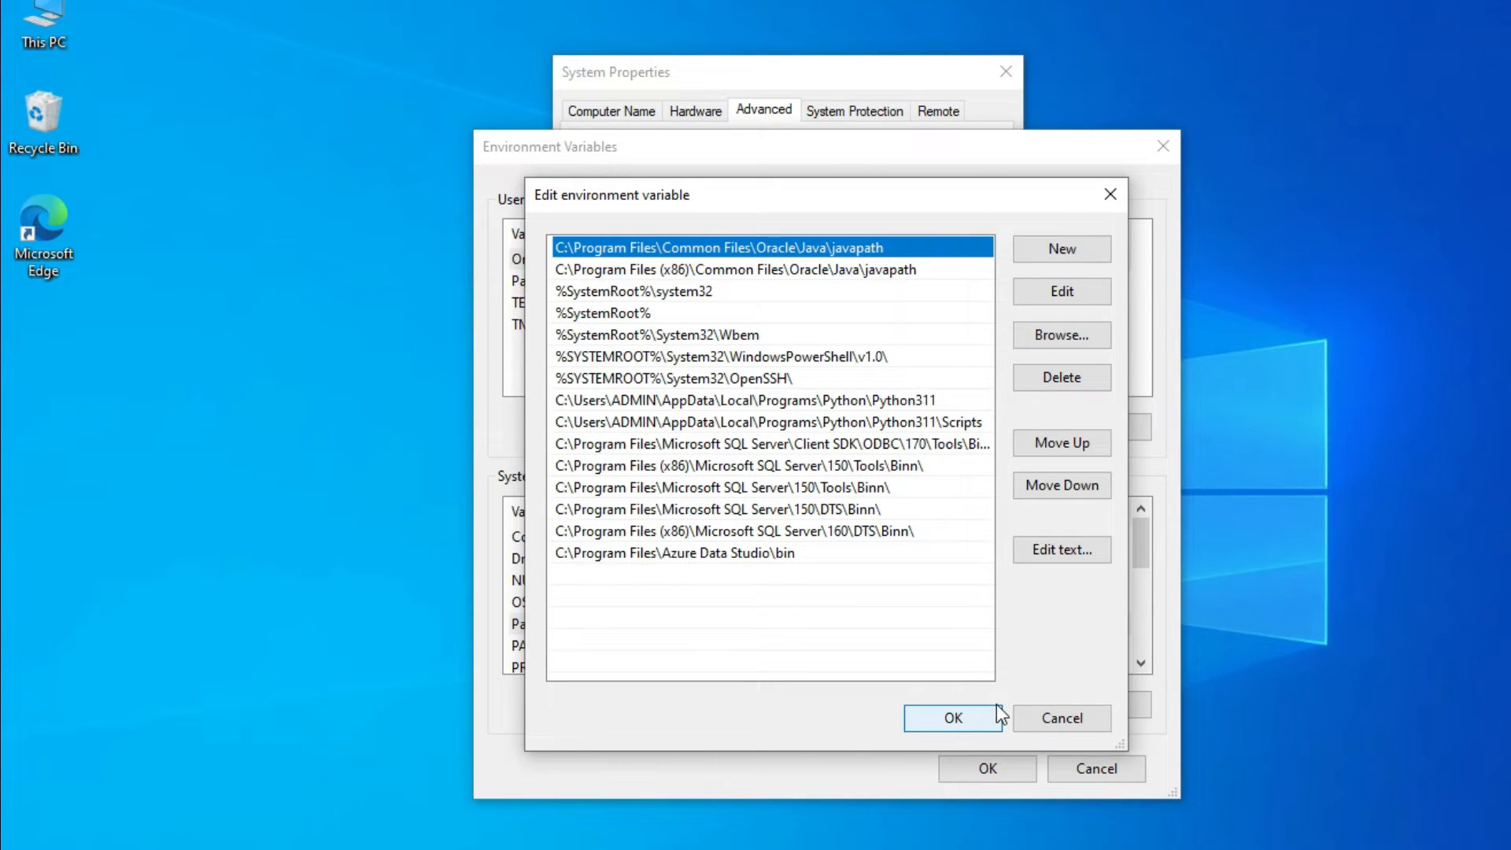
{"action": "left_click", "coordinate": [1072, 254]}
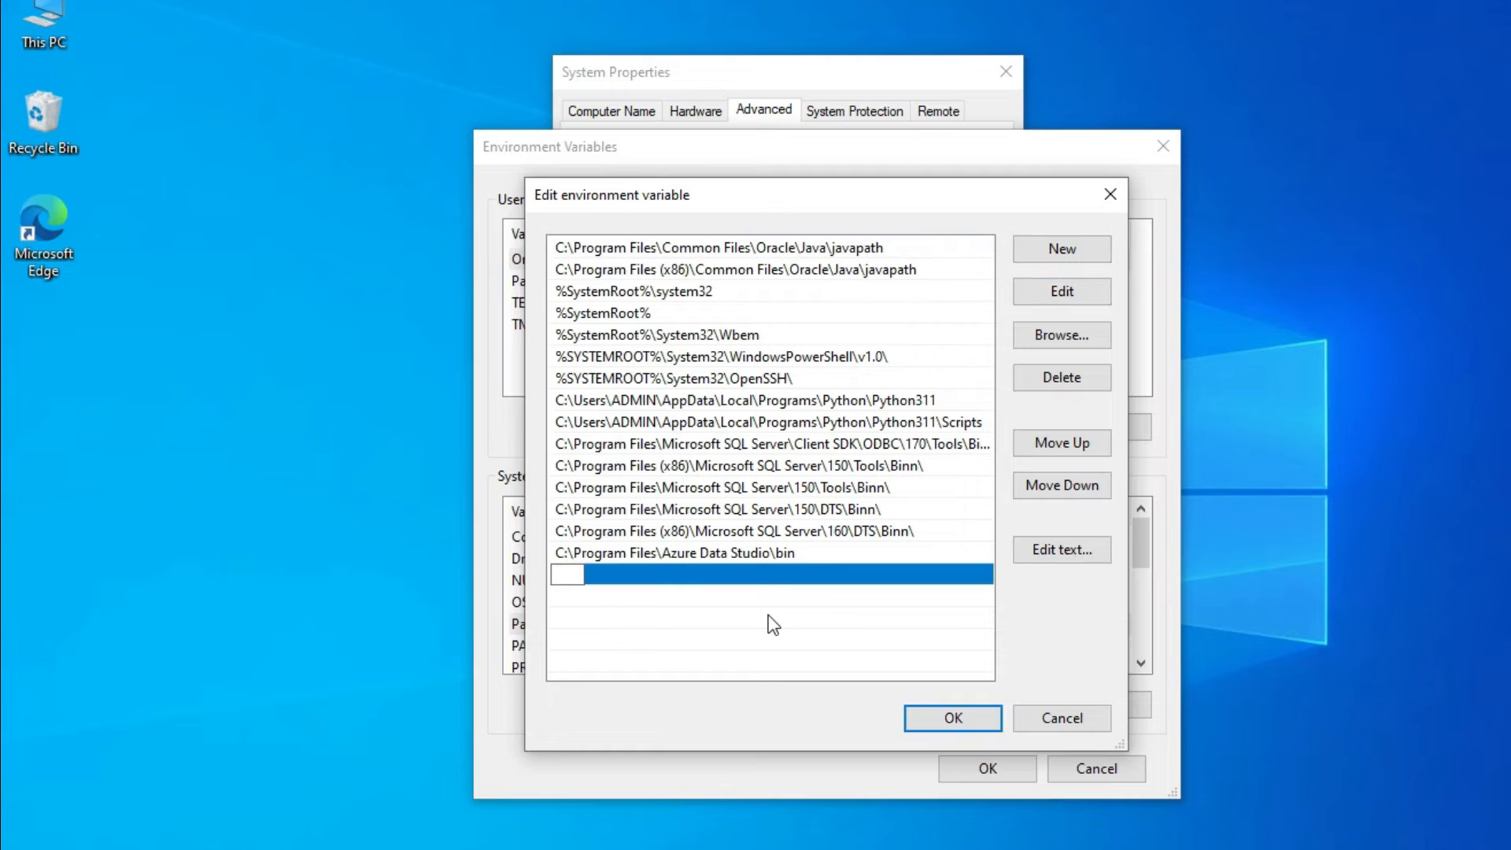
{"action": "key", "text": "ctrl+v"}
{"action": "left_click", "coordinate": [928, 716]}
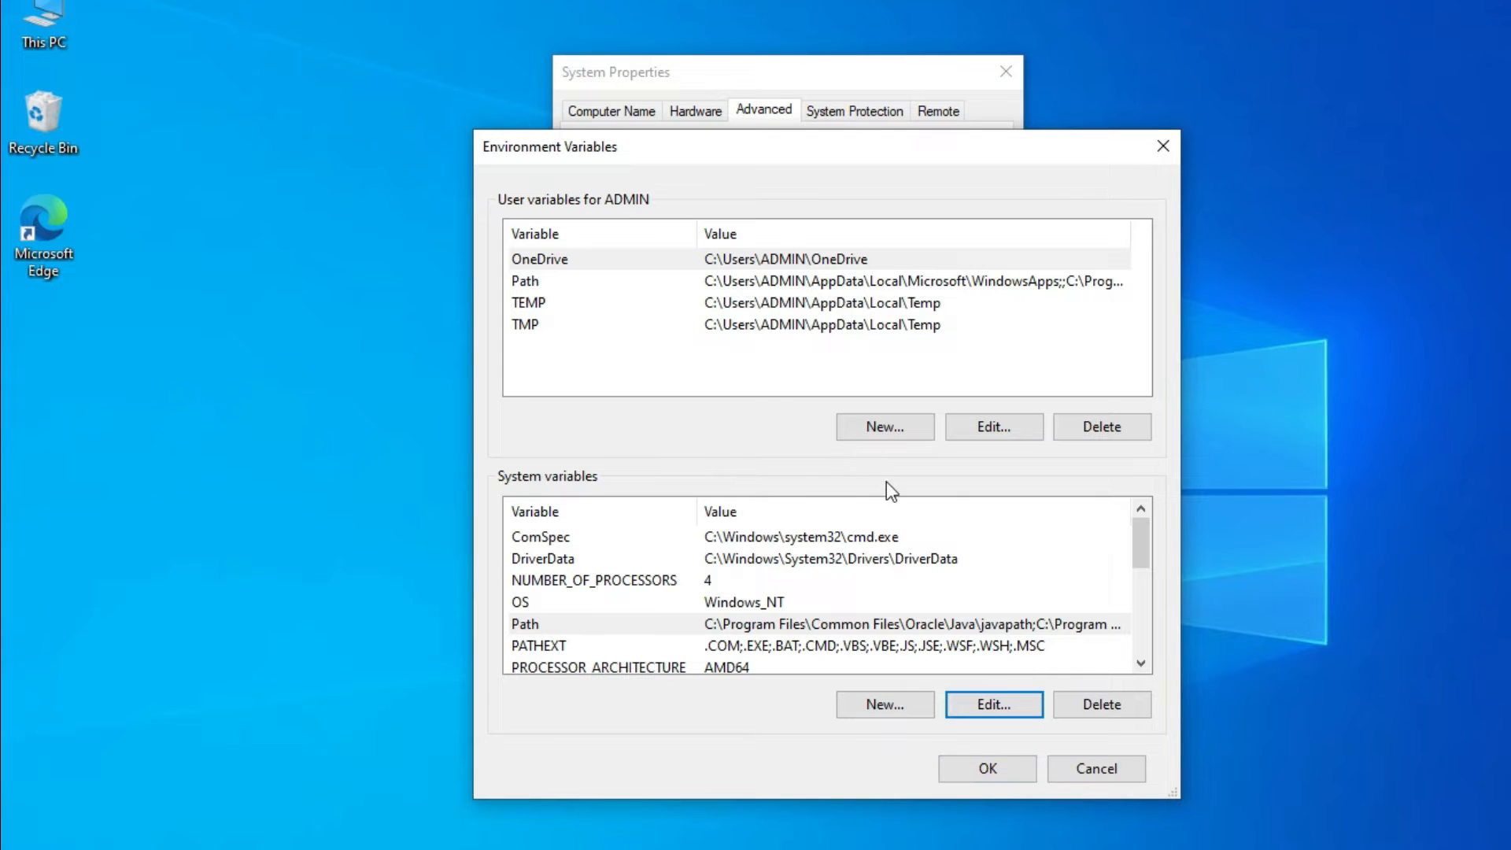
Step: Create a system variable named JAVA_HOME with the value C:\Program Files\Java\jdk-19 and save the environment variables
{"action": "left_click", "coordinate": [886, 702]}
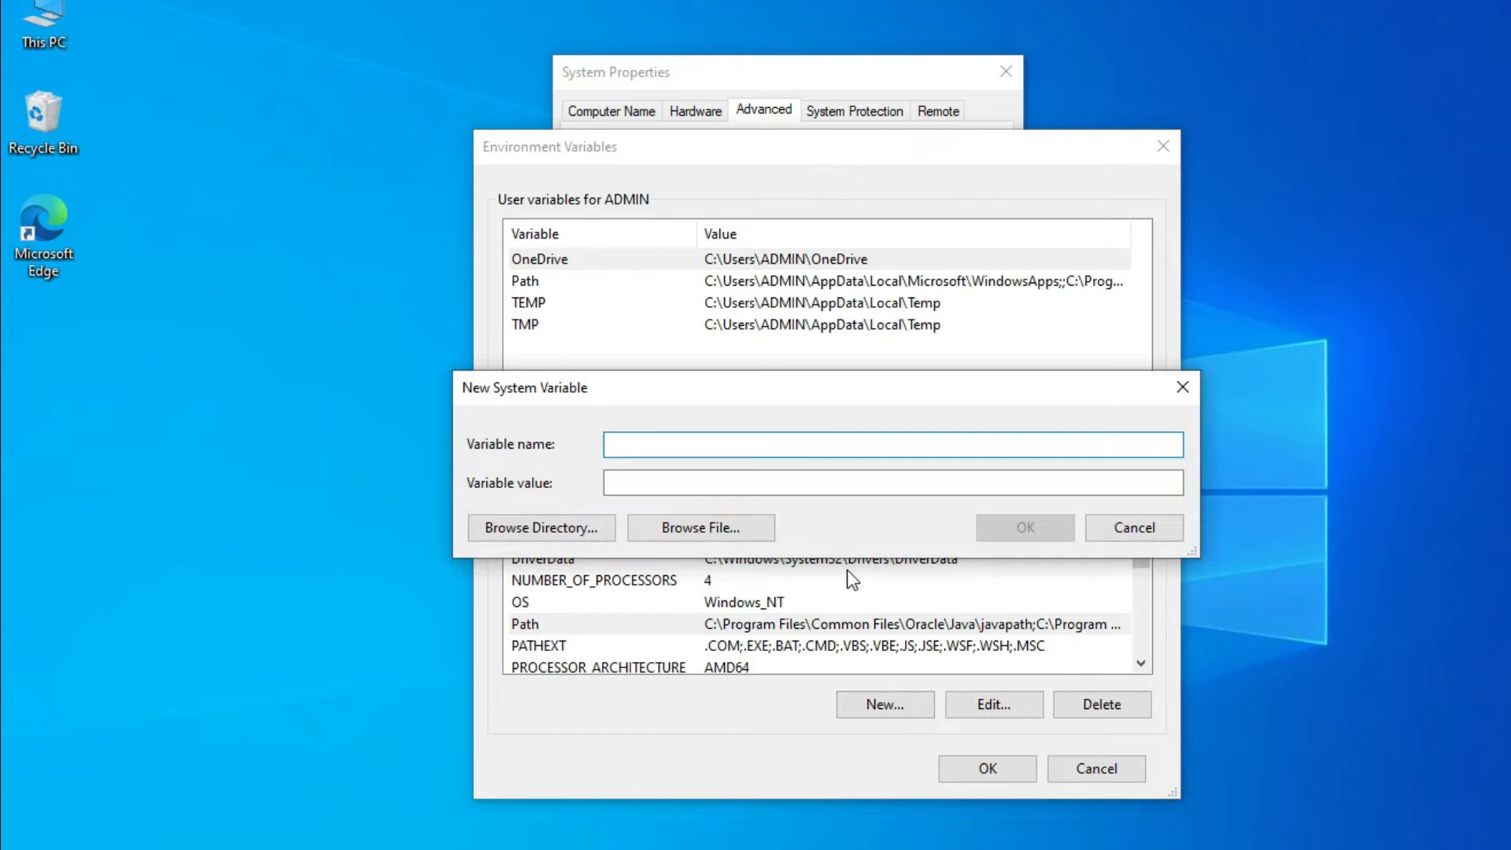
{"action": "type", "text": "JAVA_HOME"}
{"action": "left_click", "coordinate": [976, 474]}
{"action": "key", "text": "ctrl+v"}
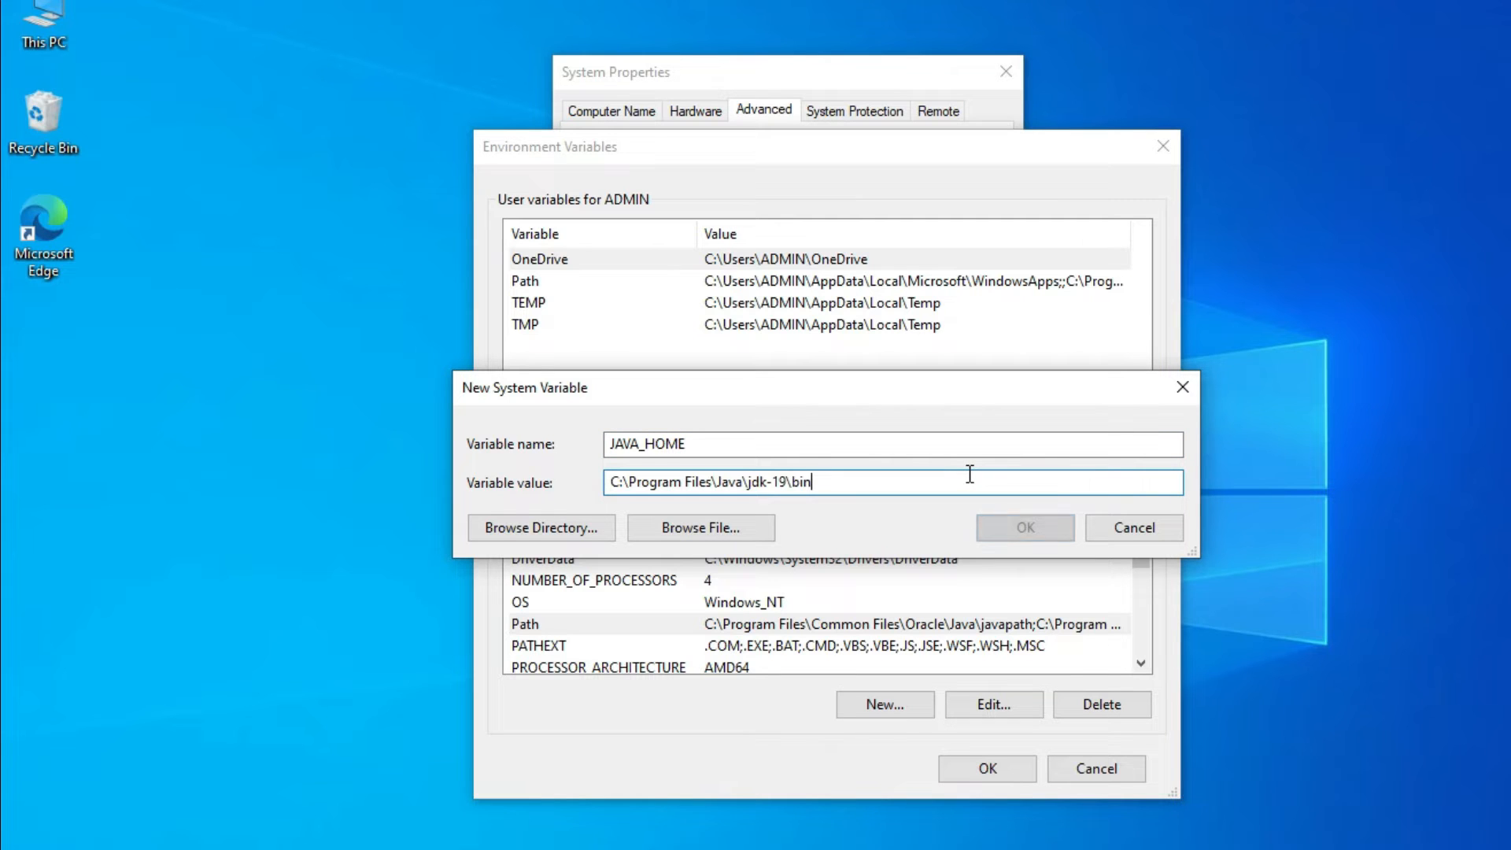
{"action": "key", "text": "BackSpace"}
{"action": "key", "text": "BackSpace"}
{"action": "key", "text": "BackSpace"}
{"action": "key", "text": "BackSpace"}
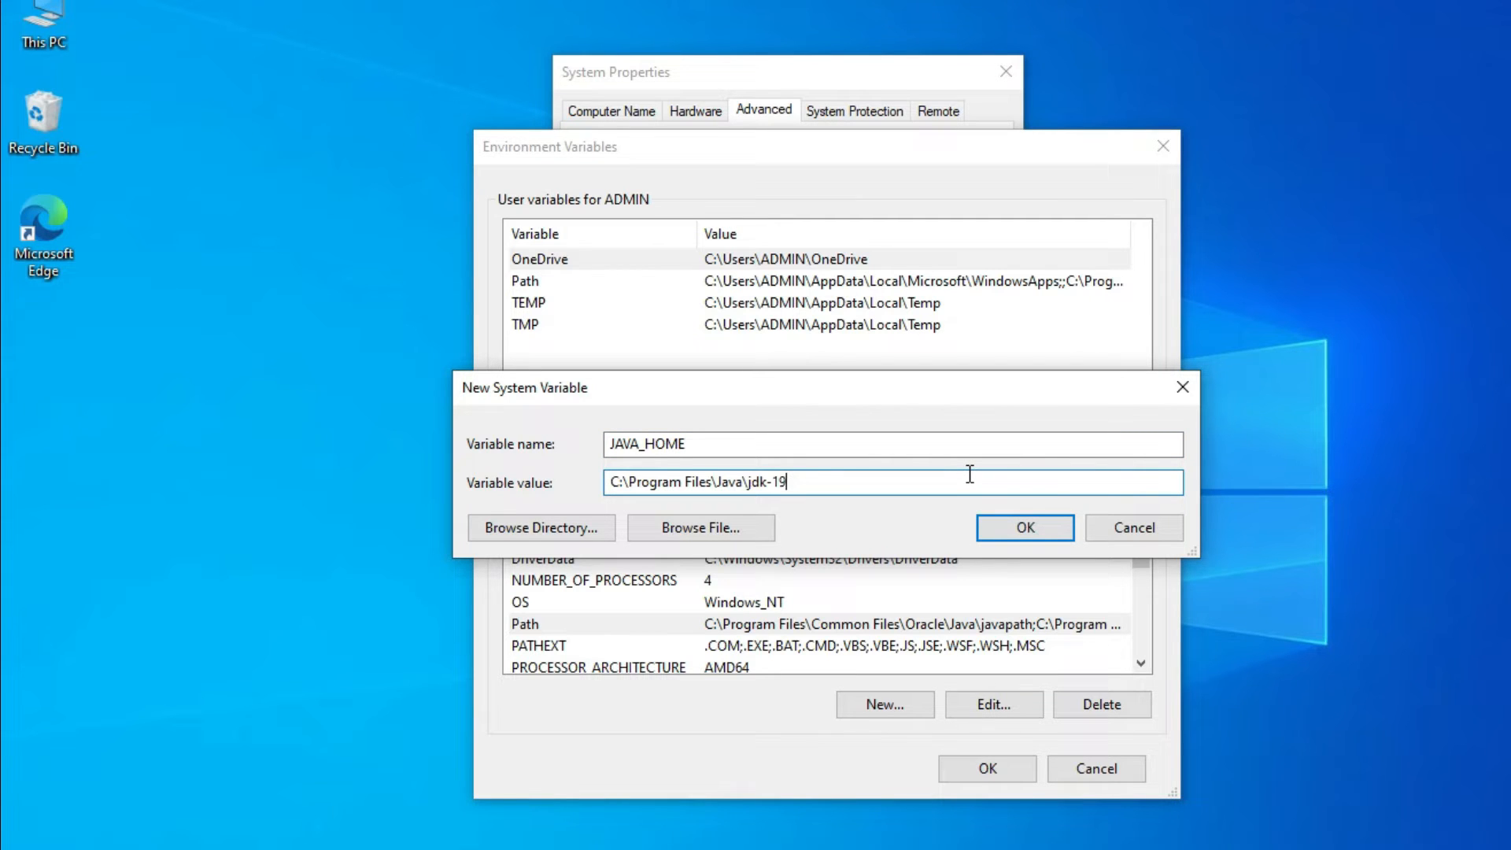
{"action": "left_click", "coordinate": [1025, 527]}
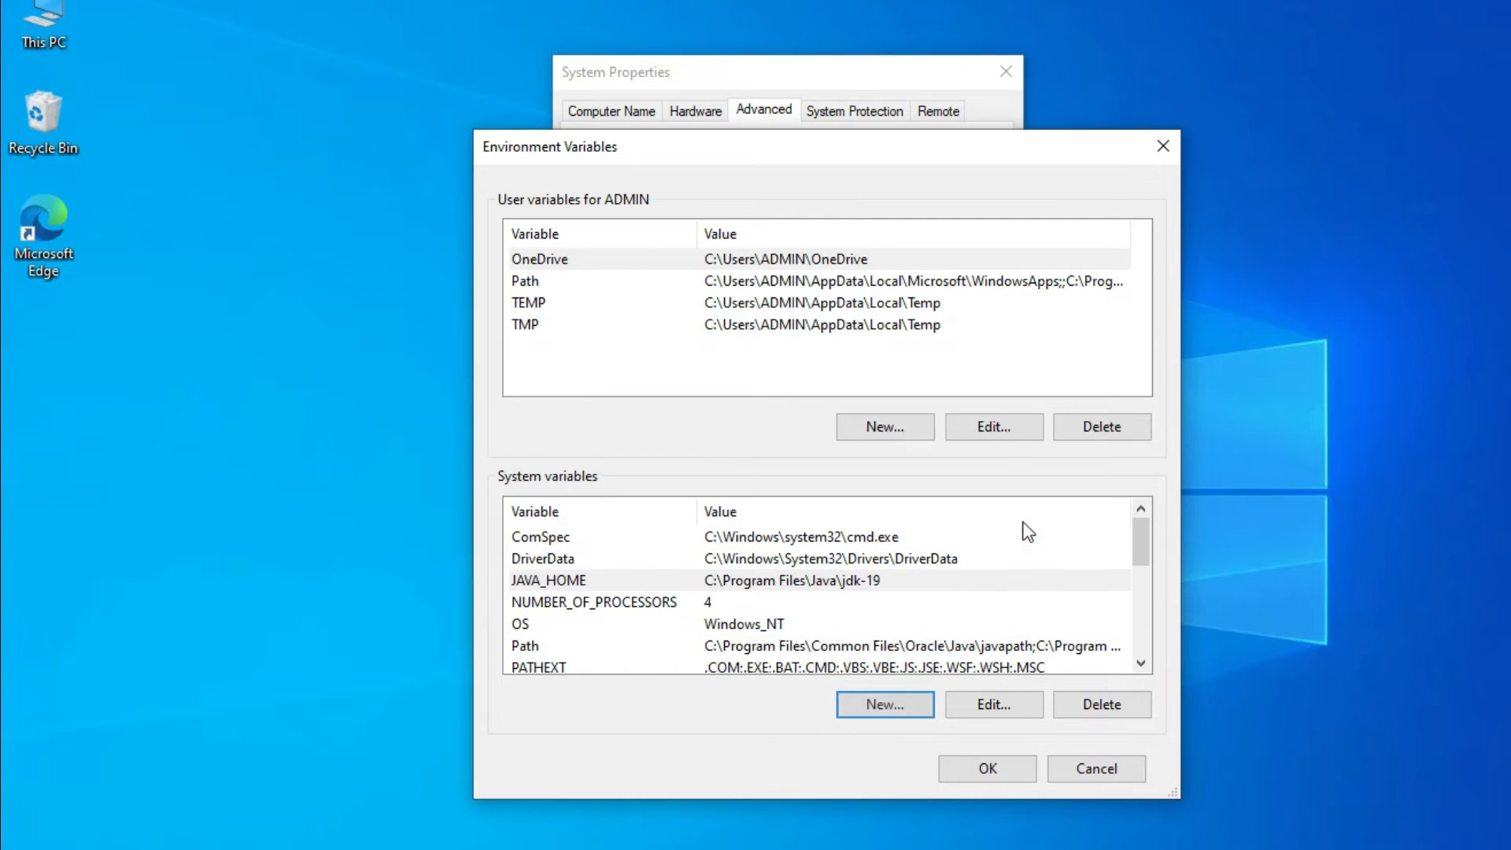
{"action": "left_click", "coordinate": [988, 767]}
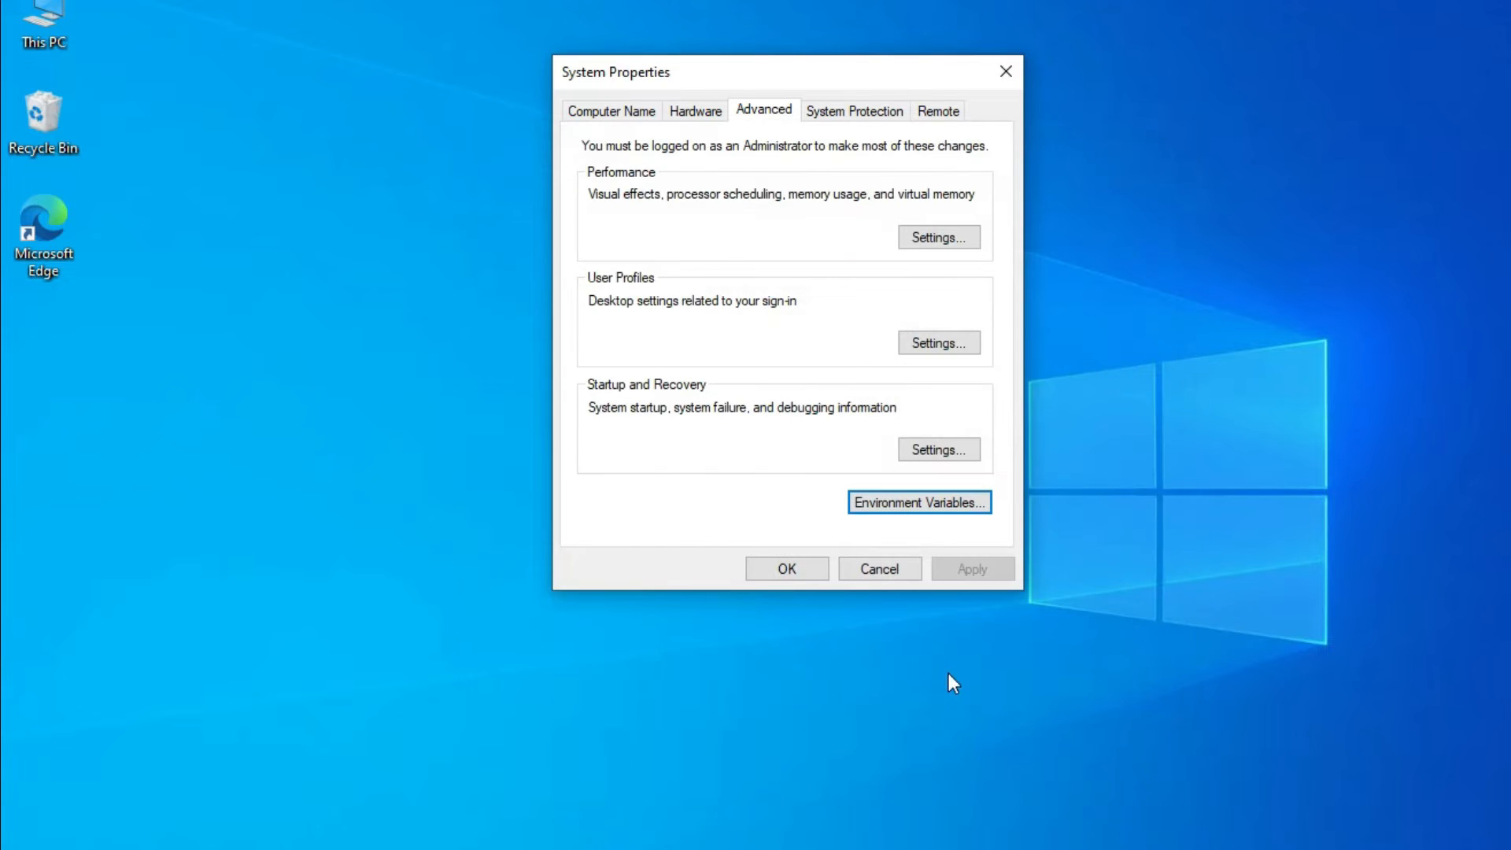
Step: Close System Properties and check the Java compiler version with javac --version in Command Prompt
{"action": "left_click", "coordinate": [784, 570]}
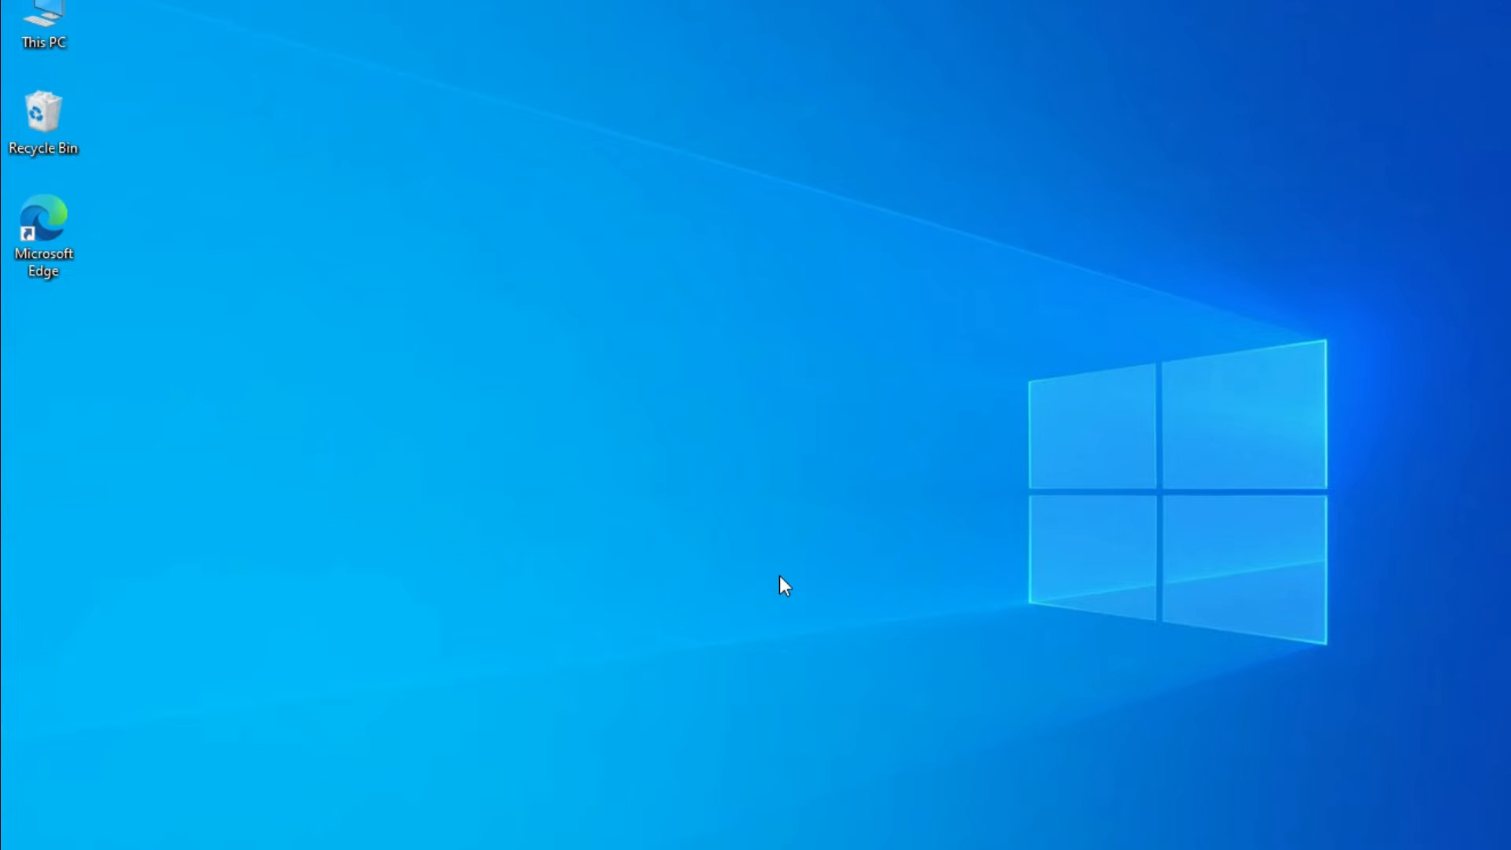
{"action": "key", "text": "super"}
{"action": "type", "text": "cmd"}
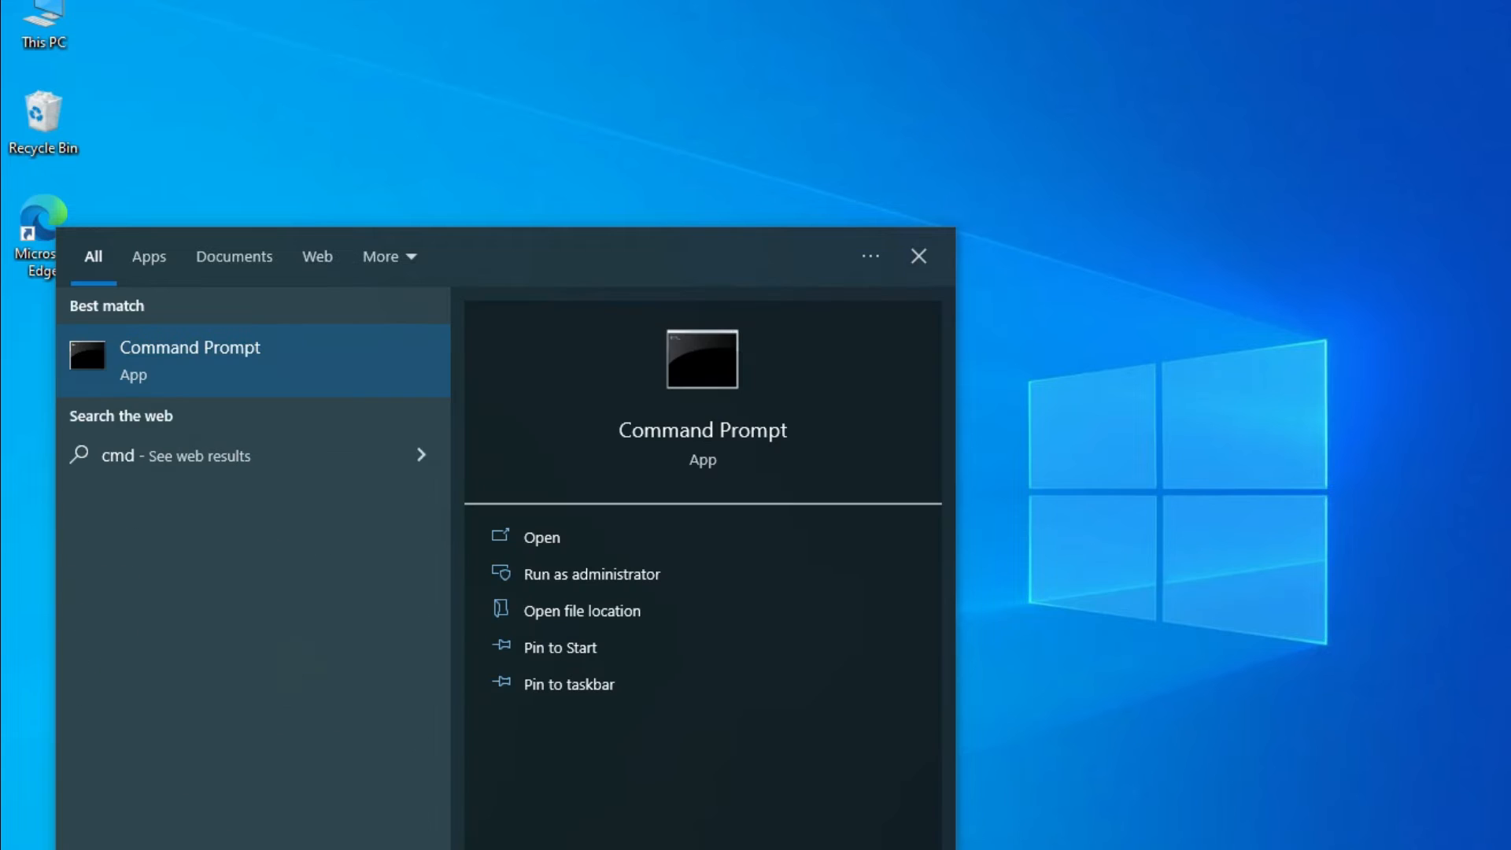
{"action": "key", "text": "Return"}
{"action": "type", "text": "j"}
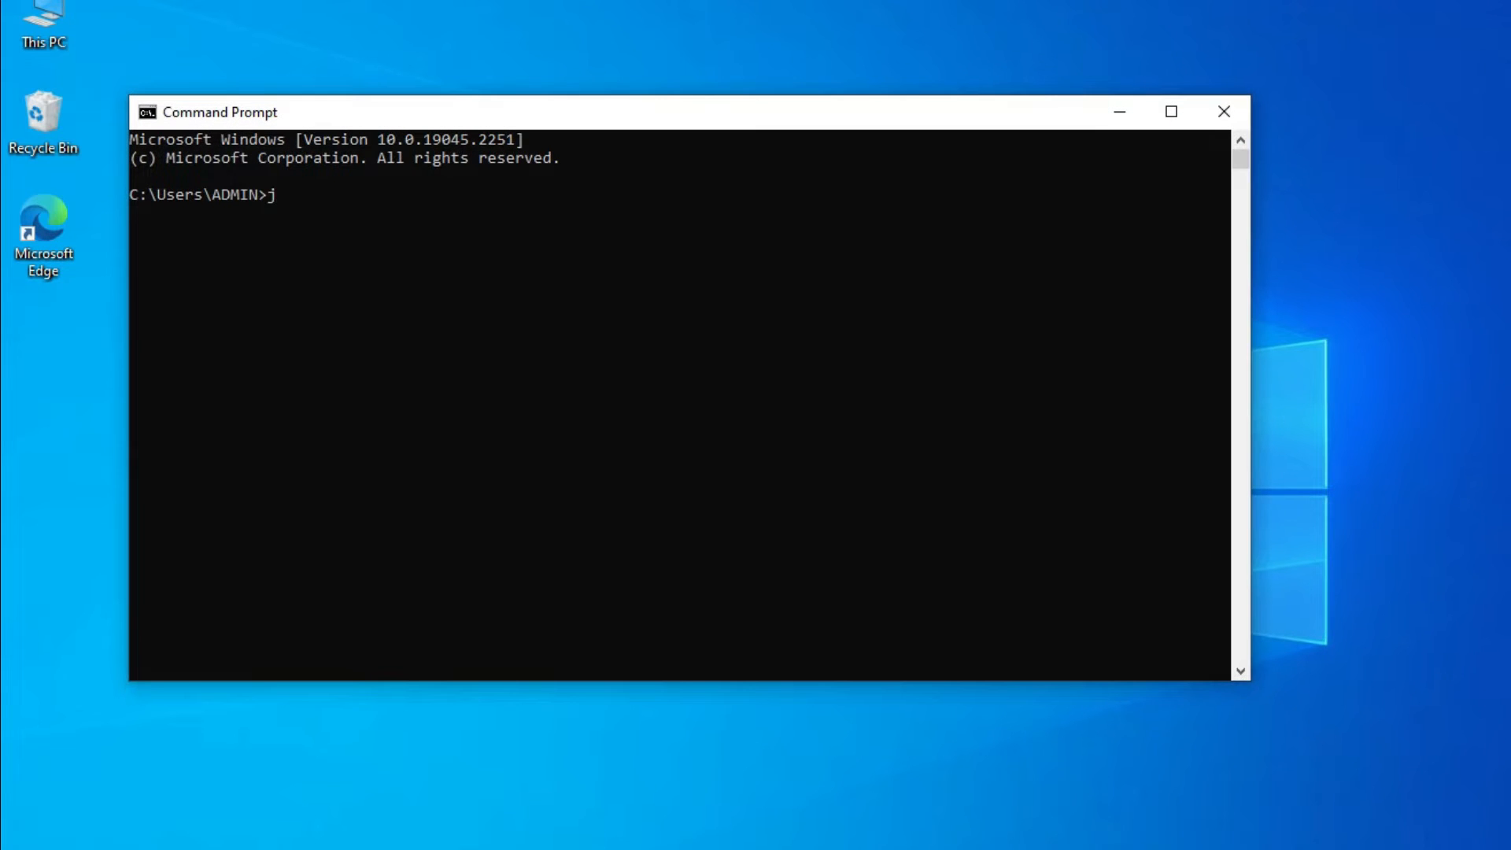
{"action": "type", "text": "avac --version"}
{"action": "key", "text": "Return"}
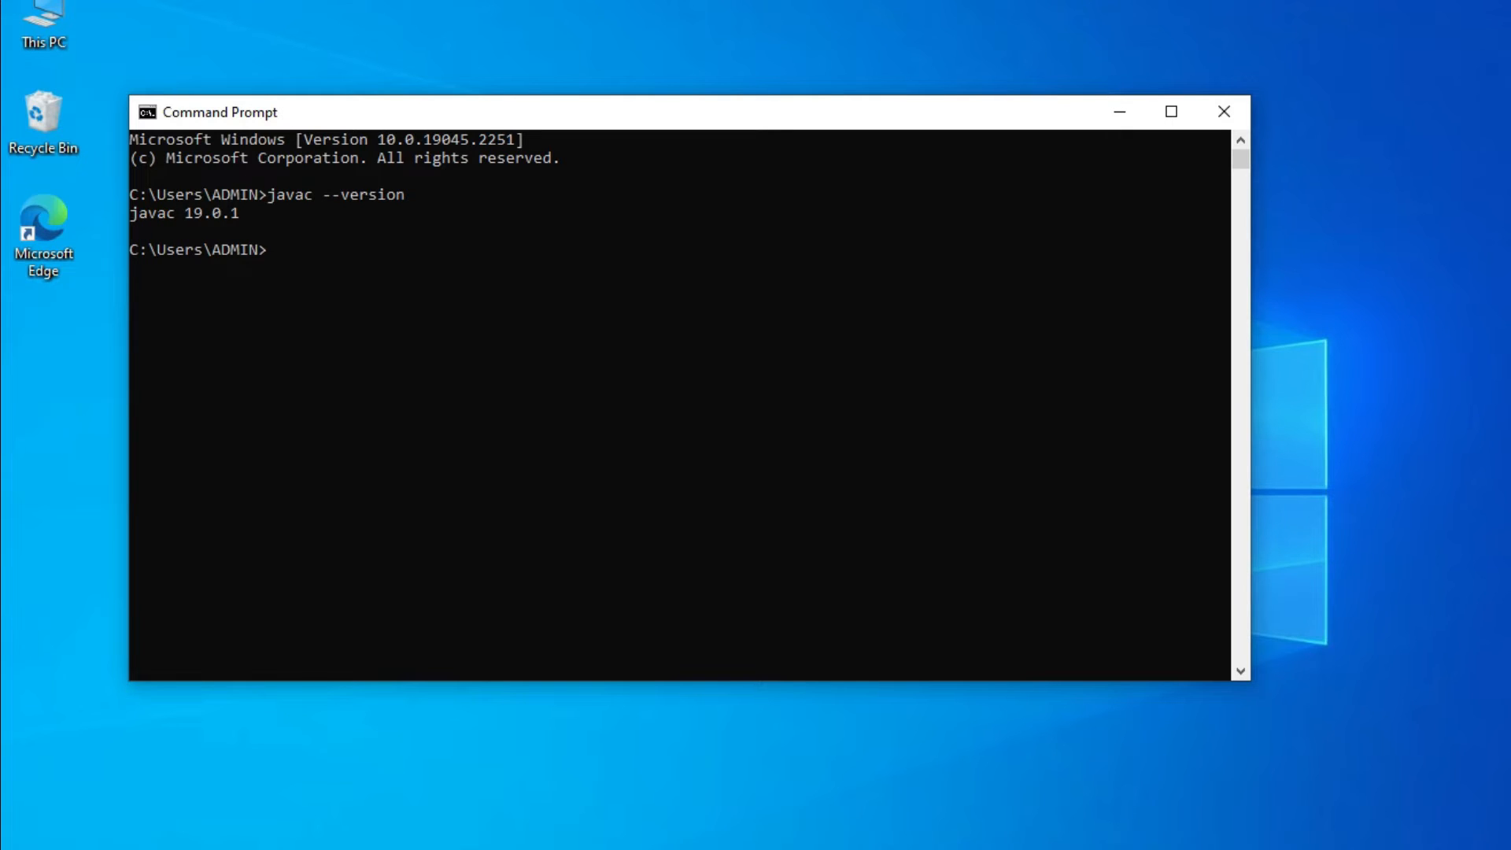
Step: Check the Java runtime version with java --version and close Command Prompt
{"action": "type", "text": "java --version"}
{"action": "key", "text": "Return"}
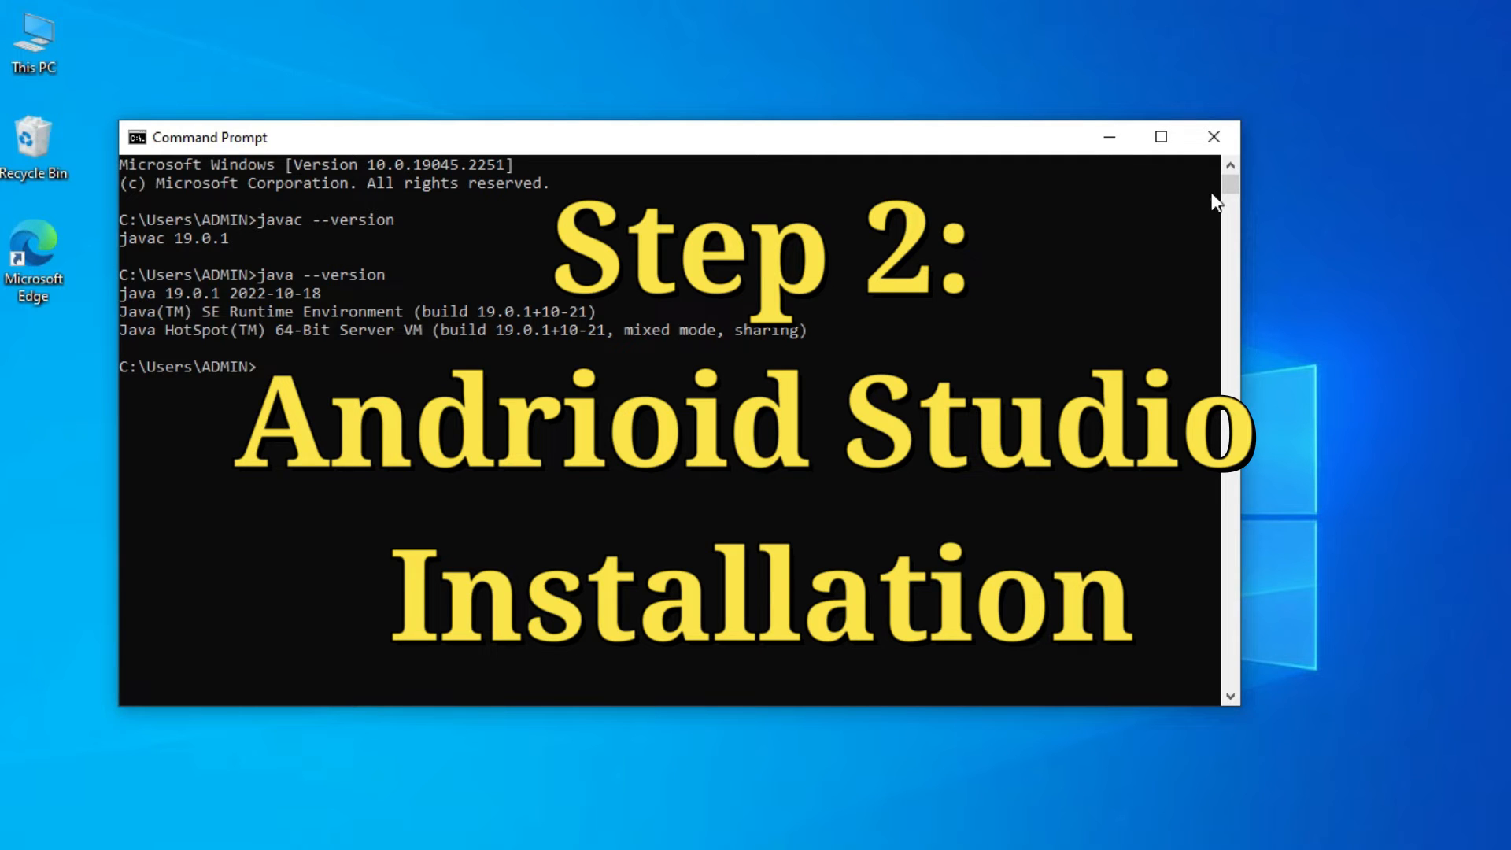
{"action": "left_click", "coordinate": [1230, 132]}
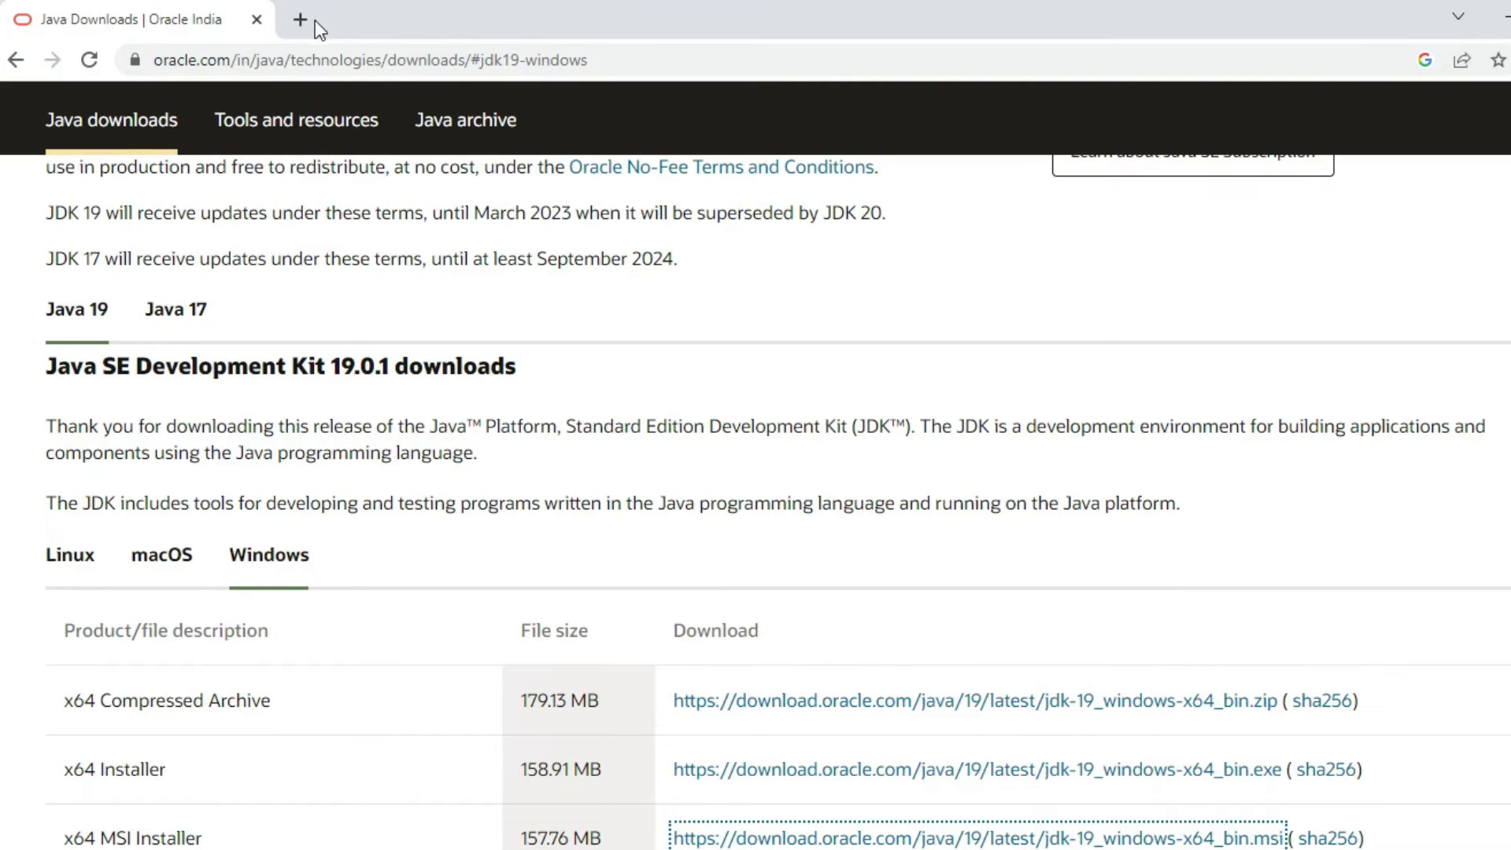
Step: Search for "android studio download" in a new browser tab and open the result Download Android Studio & App Tools - Android Developers
{"action": "left_click", "coordinate": [315, 20]}
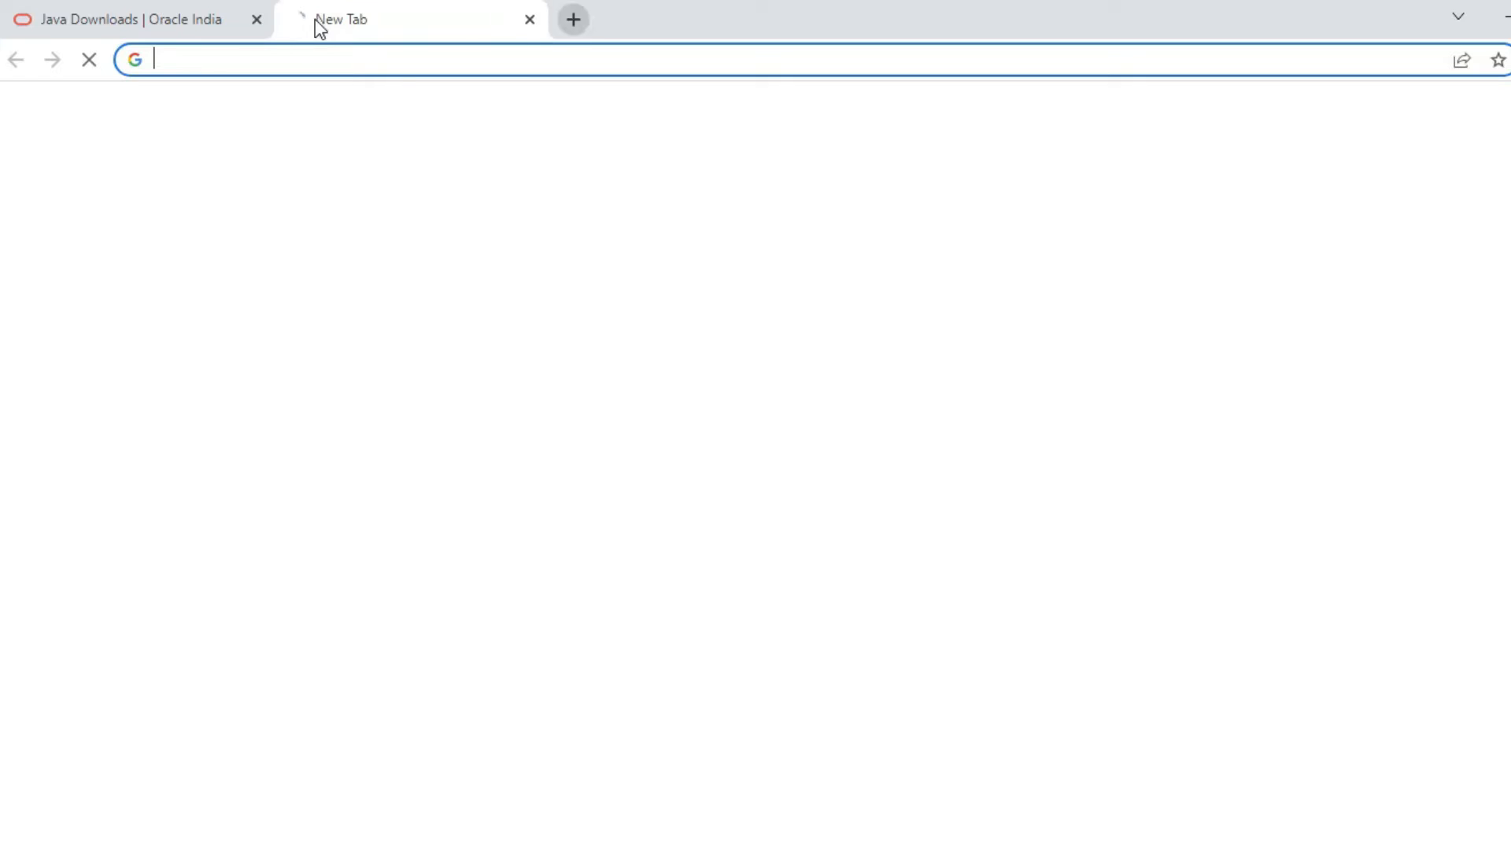
{"action": "type", "text": "a"}
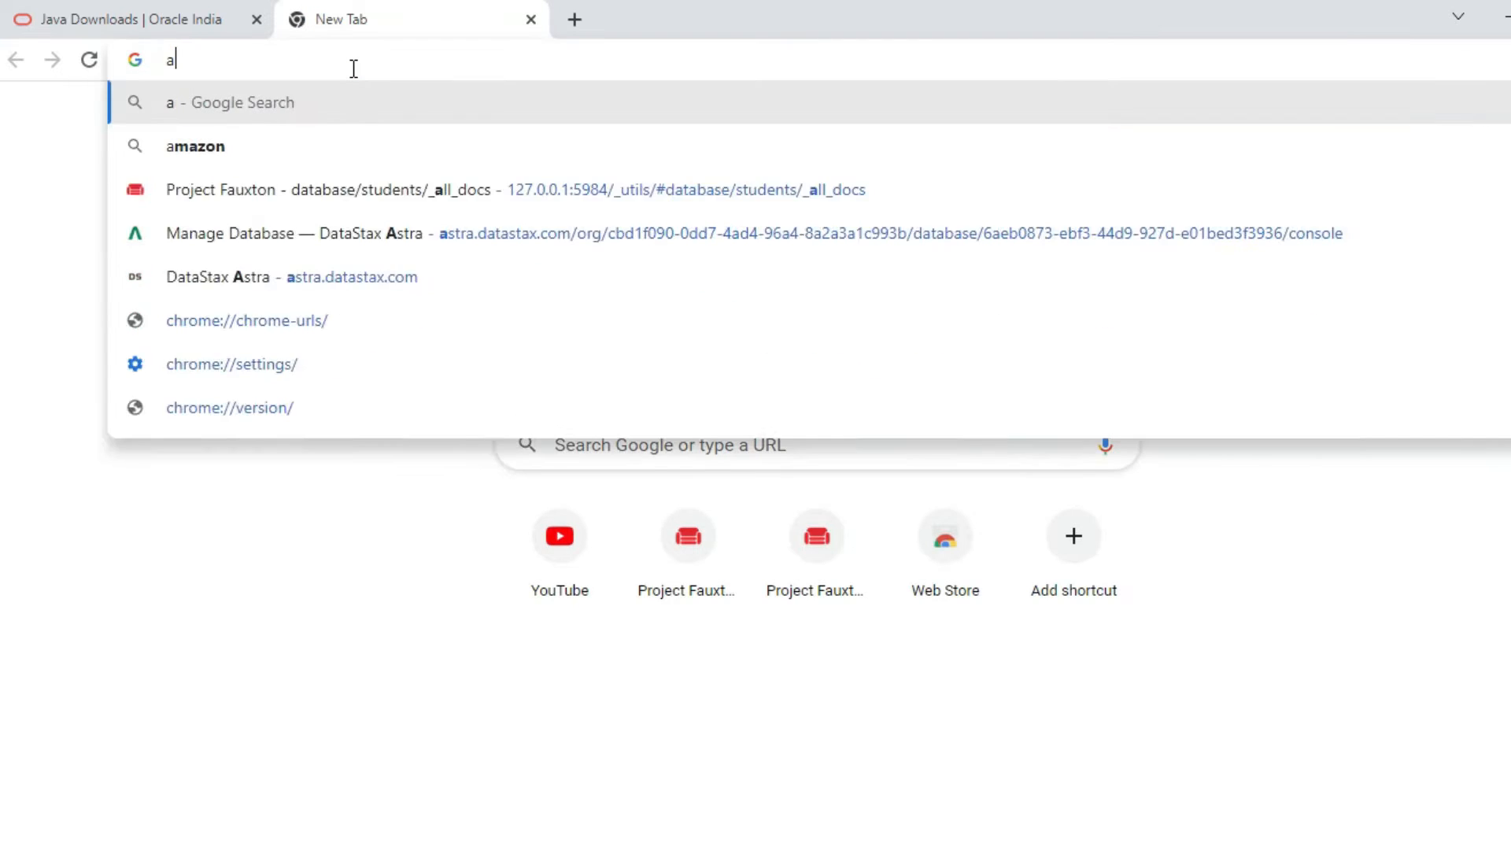
{"action": "type", "text": "ndroid"}
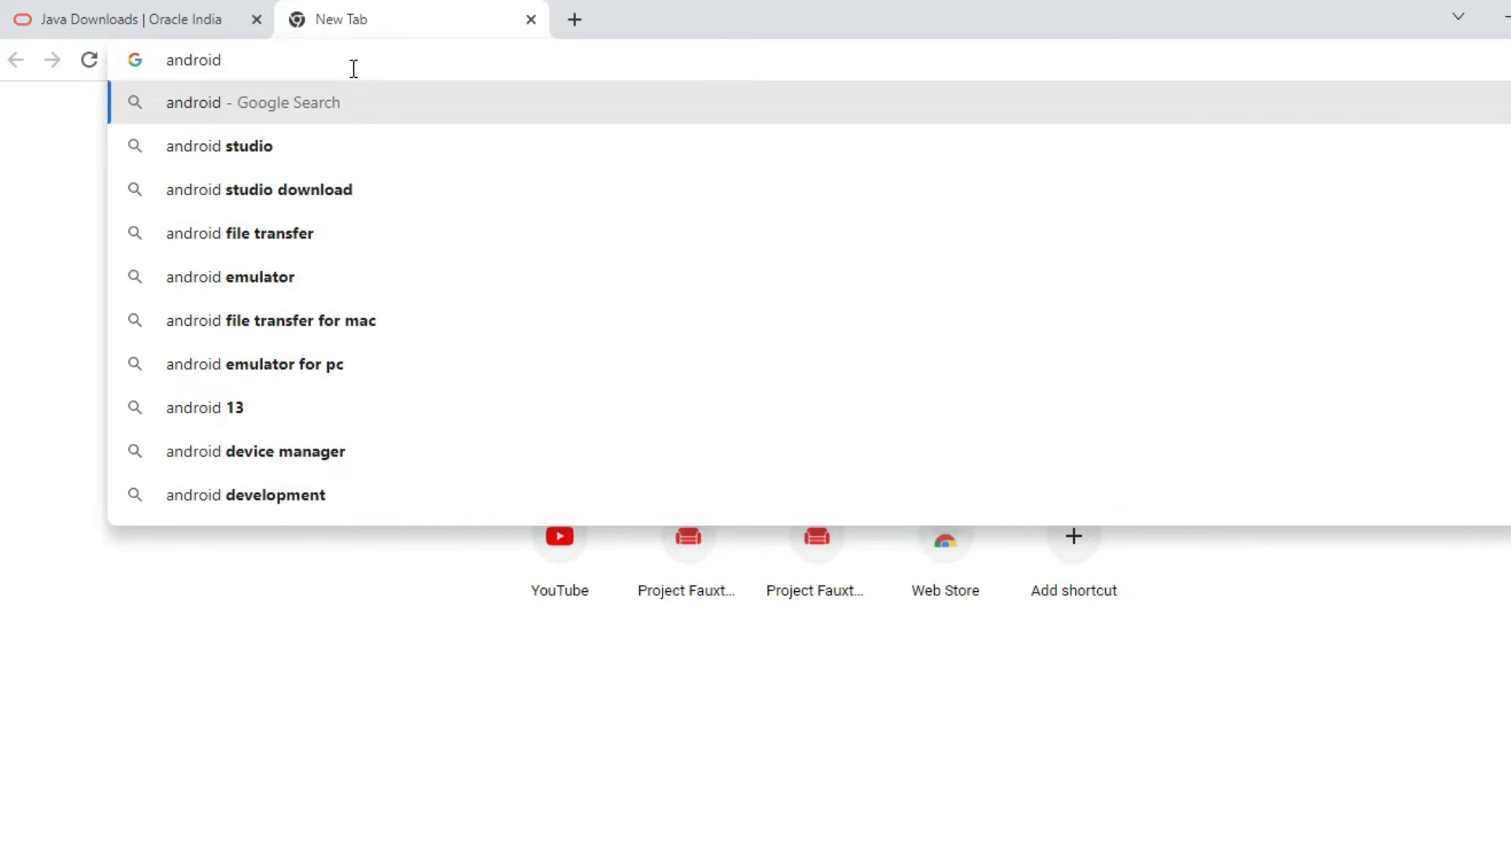
{"action": "key", "text": "Down"}
{"action": "key", "text": "Down"}
{"action": "key", "text": "Return"}
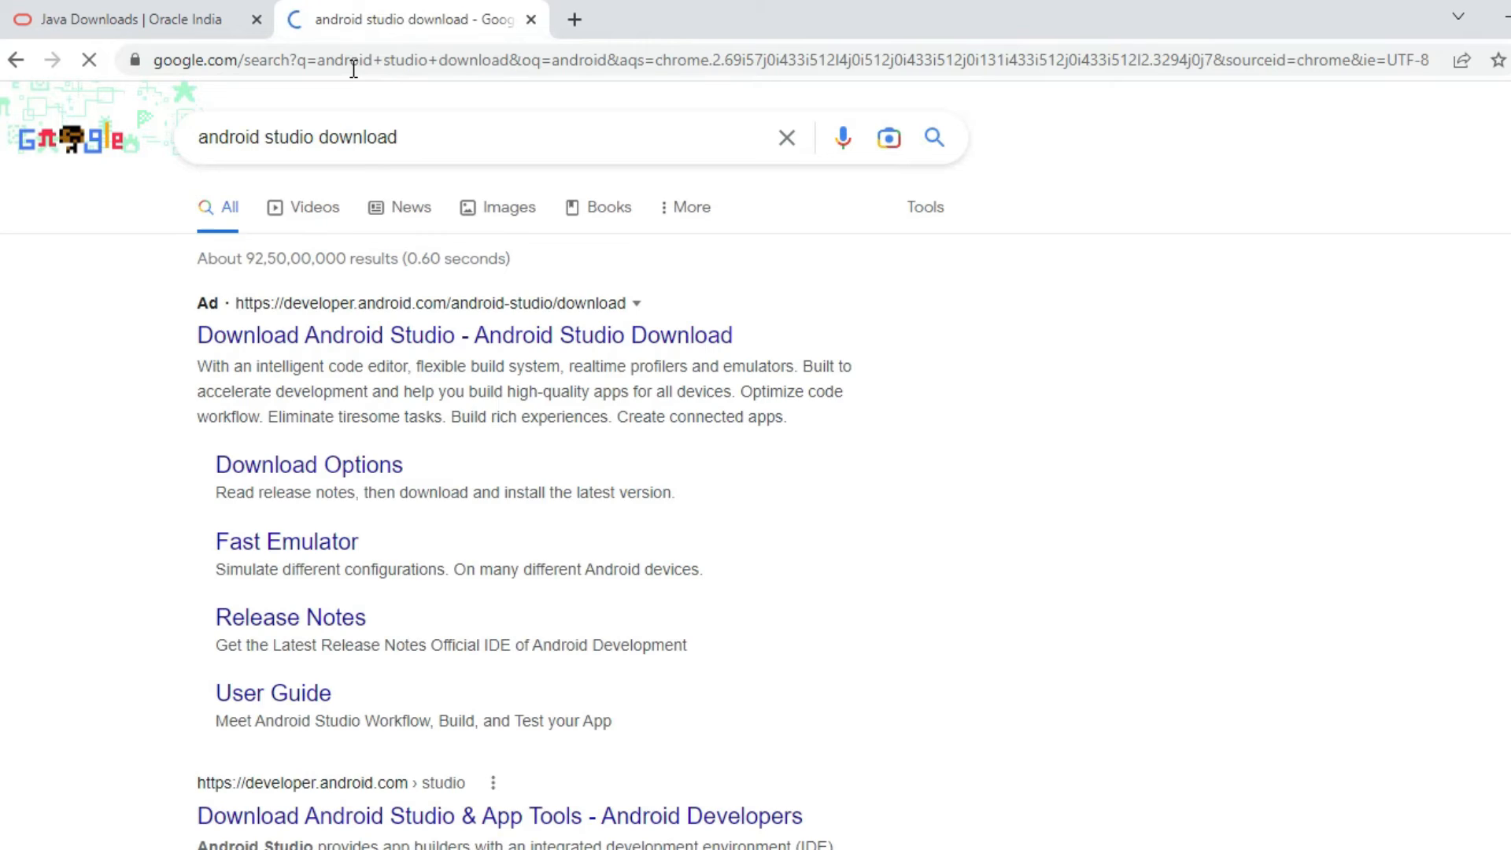
{"action": "scroll", "coordinate": [682, 691], "scroll_direction": "down", "scroll_amount": 3}
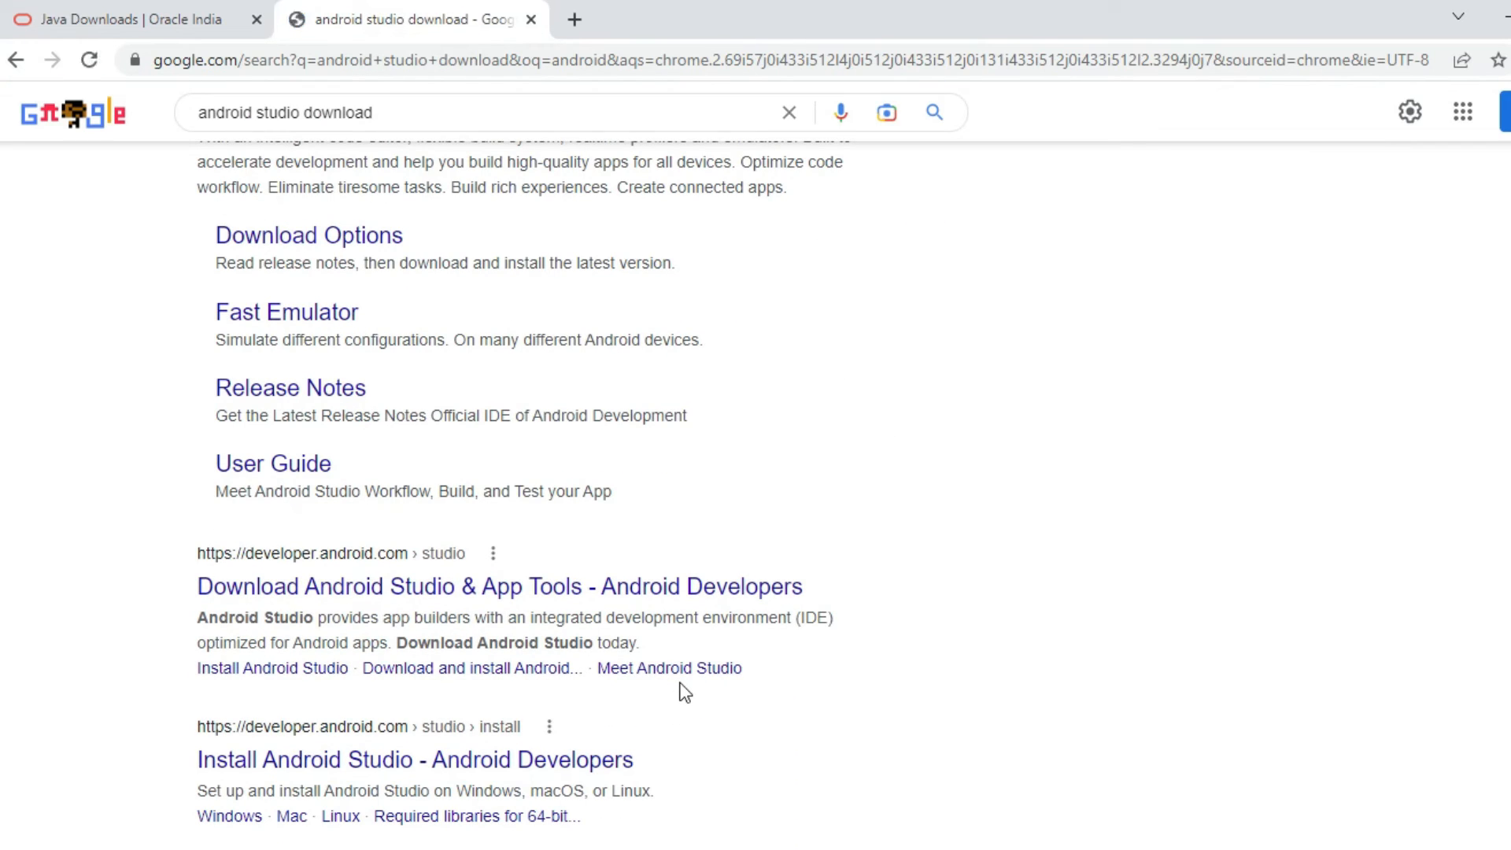
{"action": "left_click", "coordinate": [326, 588]}
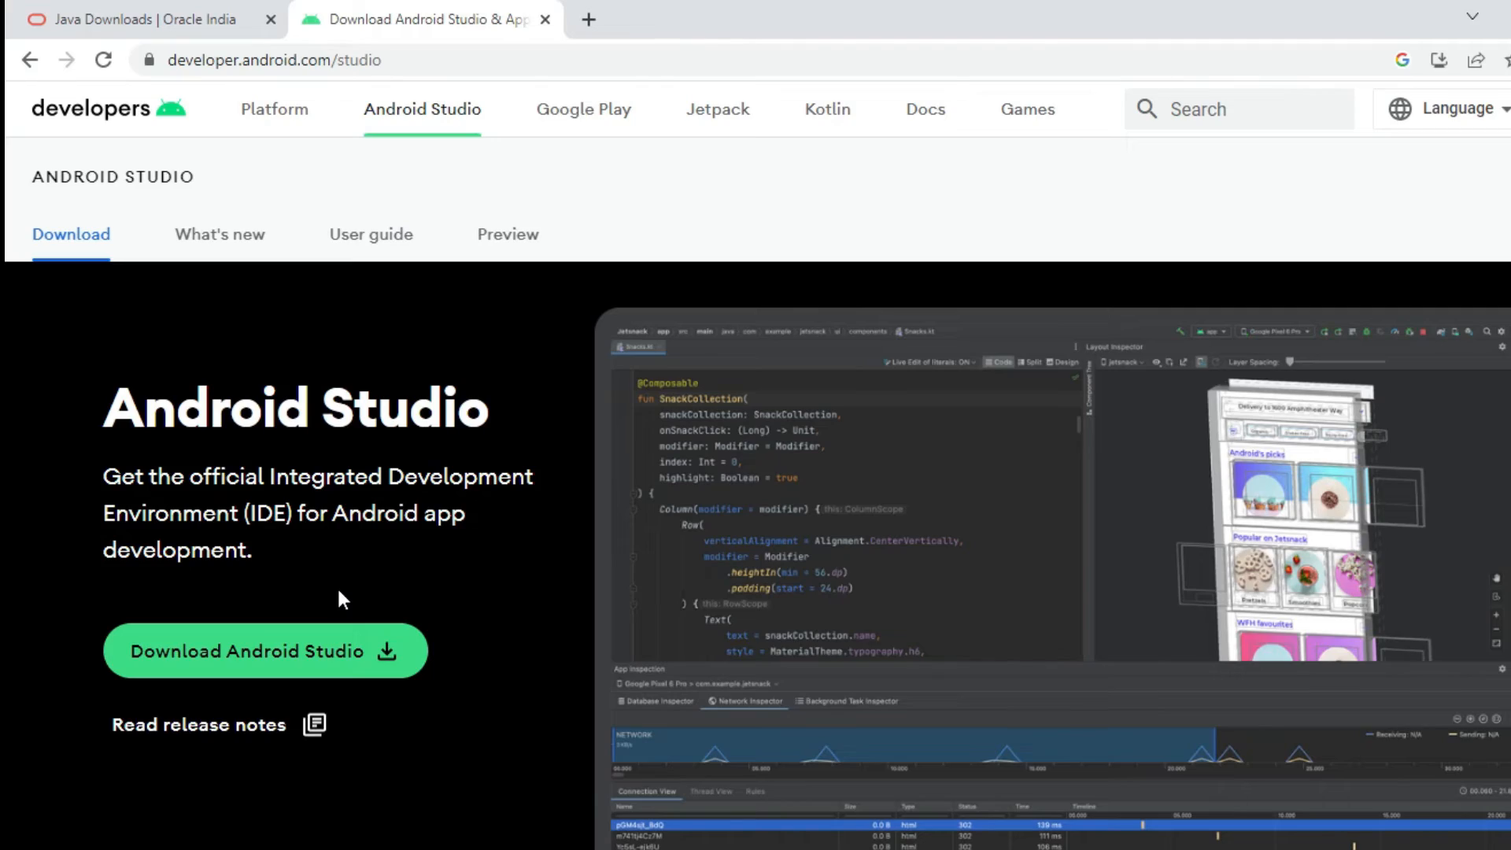
Step: Agree to the terms and conditions and download Android Studio Dolphin 2021.3.1 Patch 1 for Windows
{"action": "left_click", "coordinate": [250, 668]}
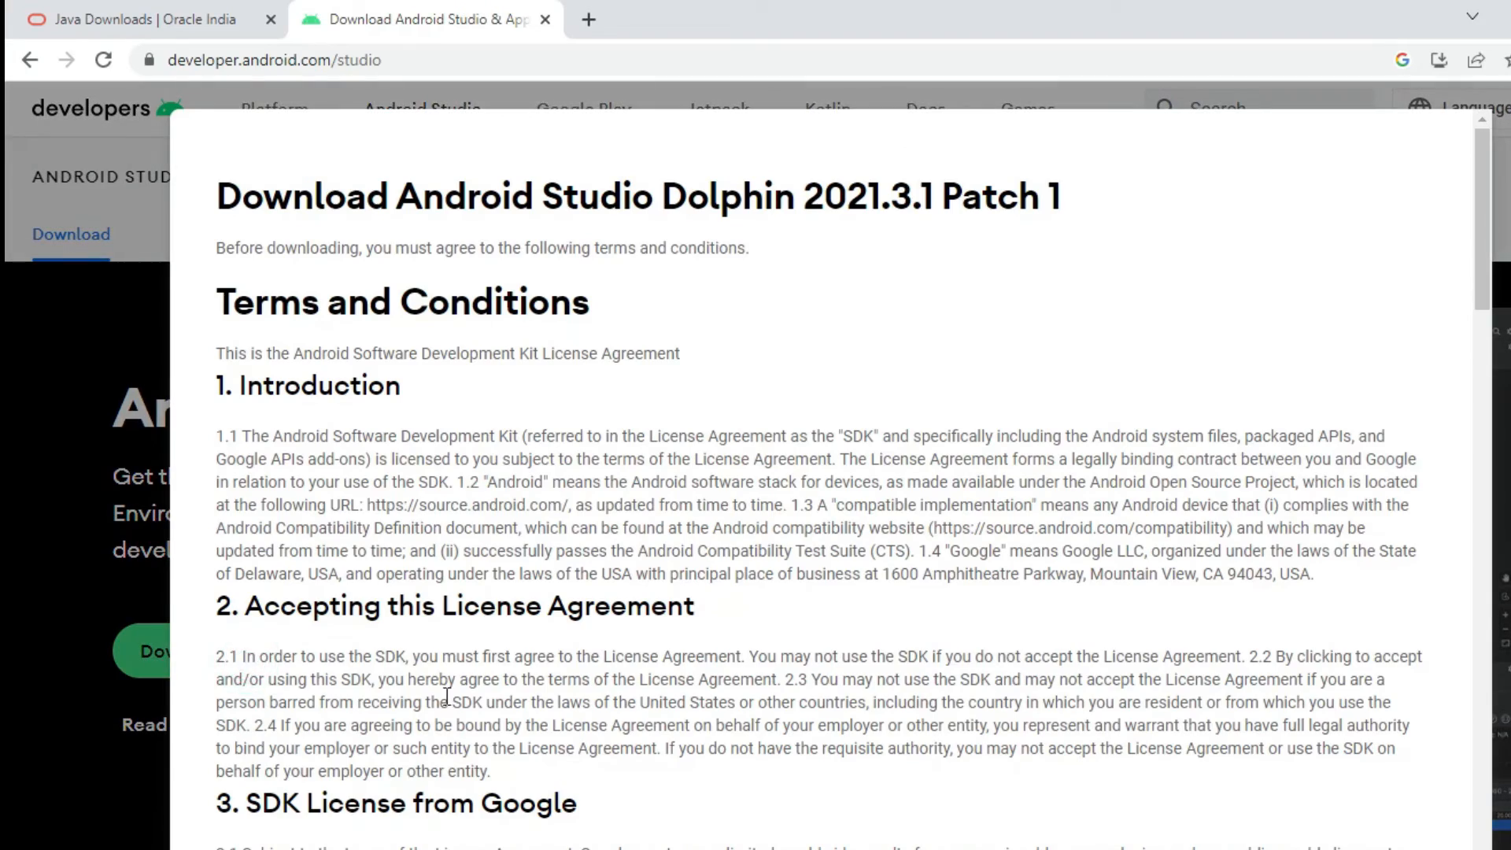
{"action": "scroll", "coordinate": [446, 696], "scroll_direction": "down", "scroll_amount": 20}
{"action": "left_click", "coordinate": [255, 763]}
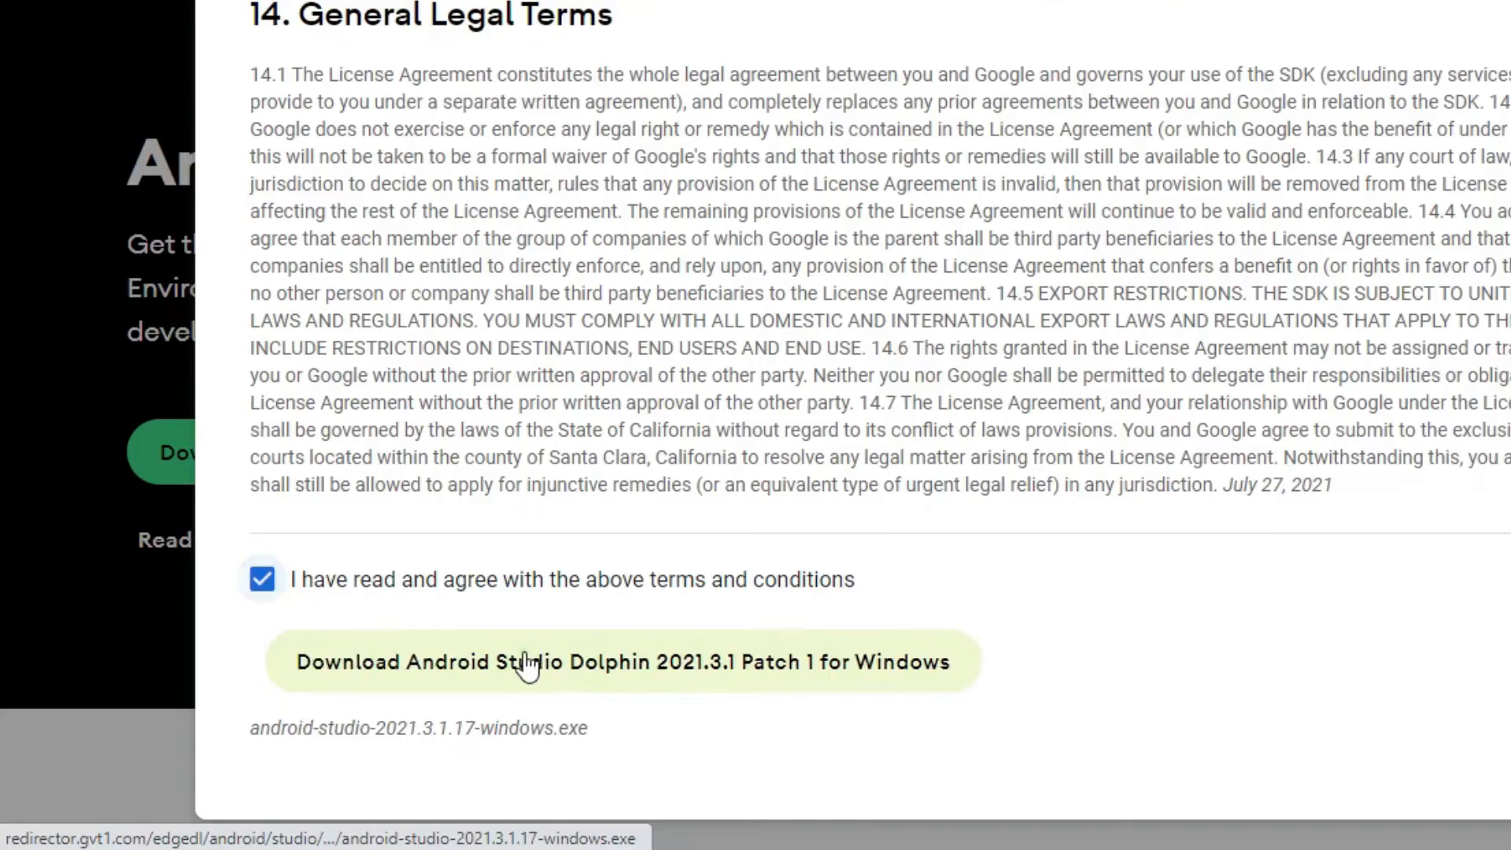
{"action": "left_click", "coordinate": [547, 822]}
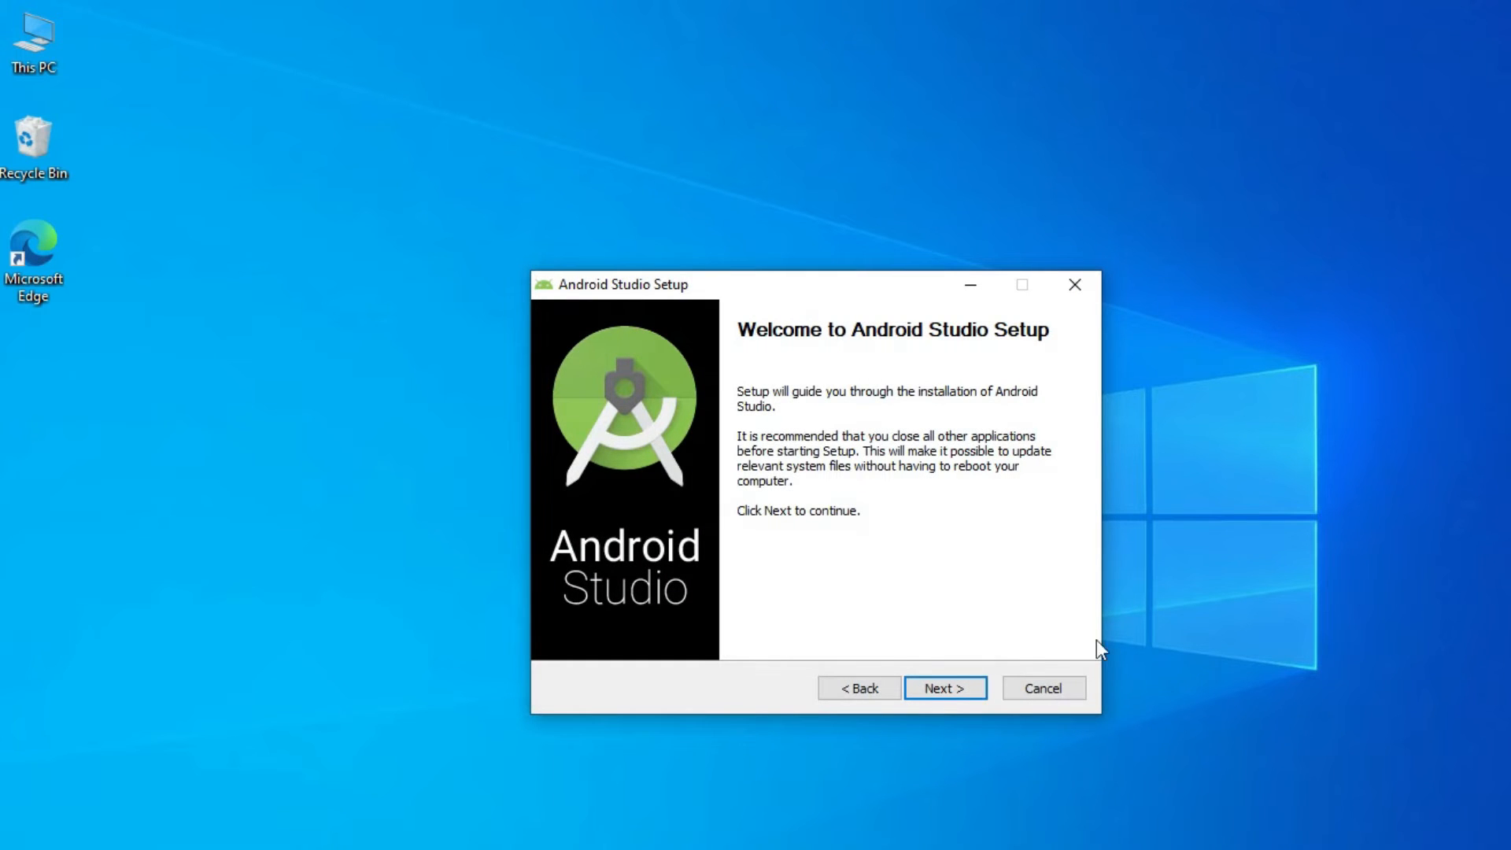
Step: Install Android Studio to the default C:\Program Files\Android\Android Studio with the Start Menu folder Android Studio, and complete the installer
{"action": "left_click", "coordinate": [960, 691]}
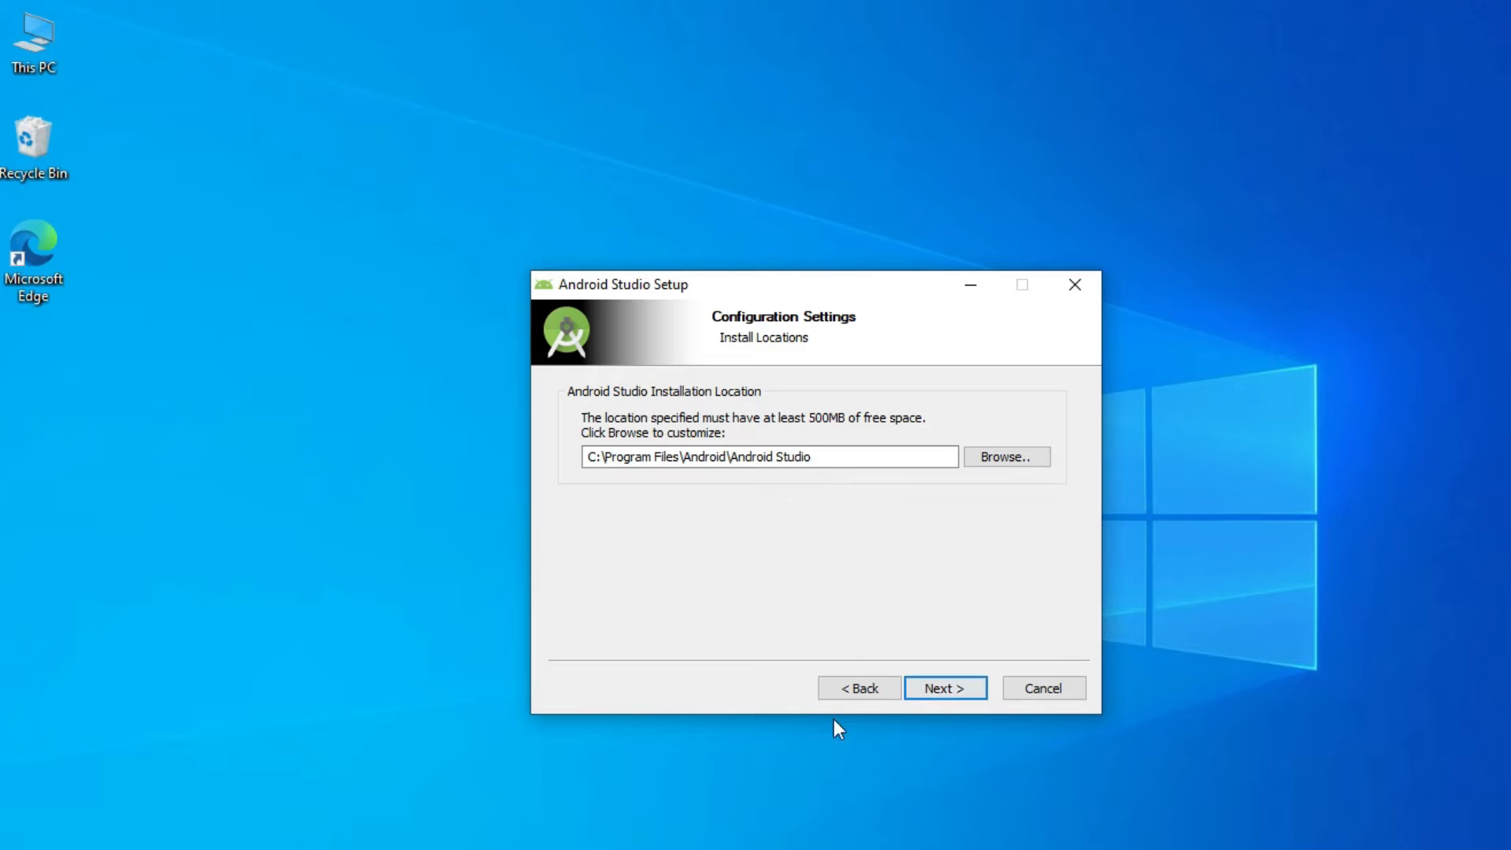
{"action": "left_click_drag", "start_coordinate": [615, 458], "coordinate": [824, 458]}
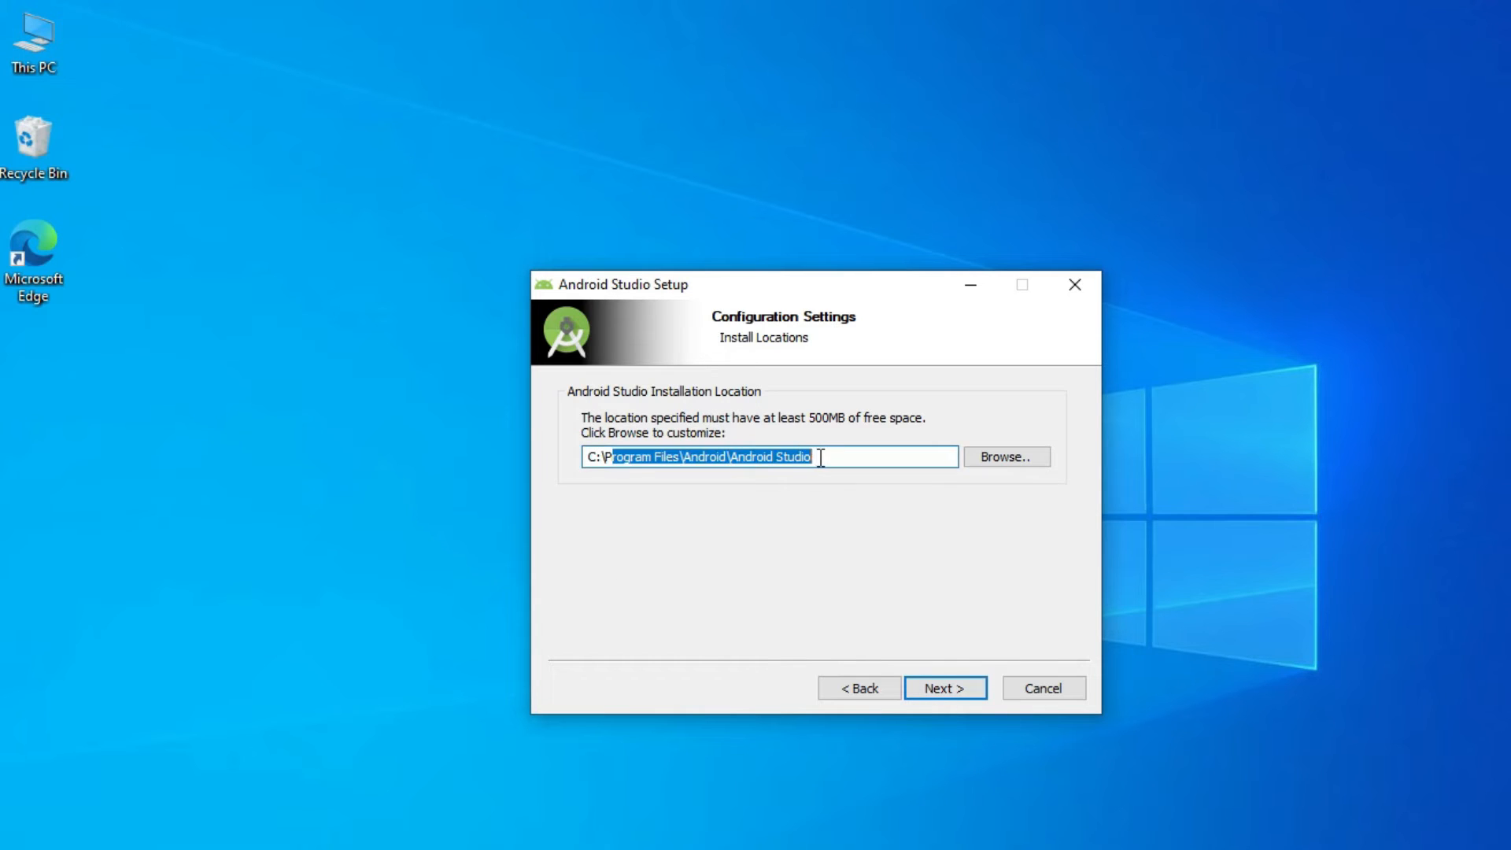
{"action": "double_click", "coordinate": [821, 458]}
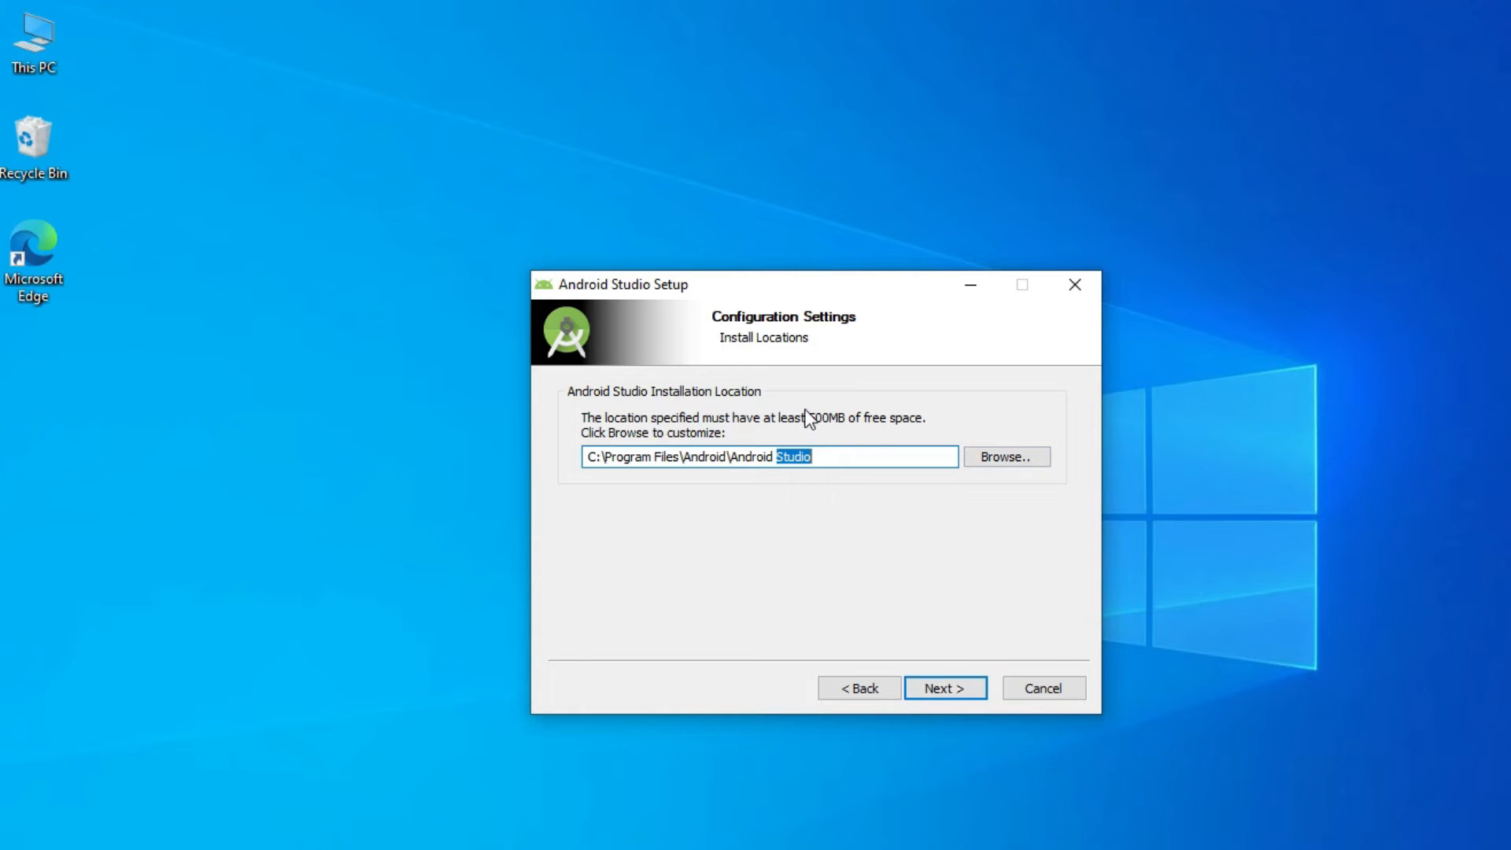
{"action": "left_click", "coordinate": [942, 689]}
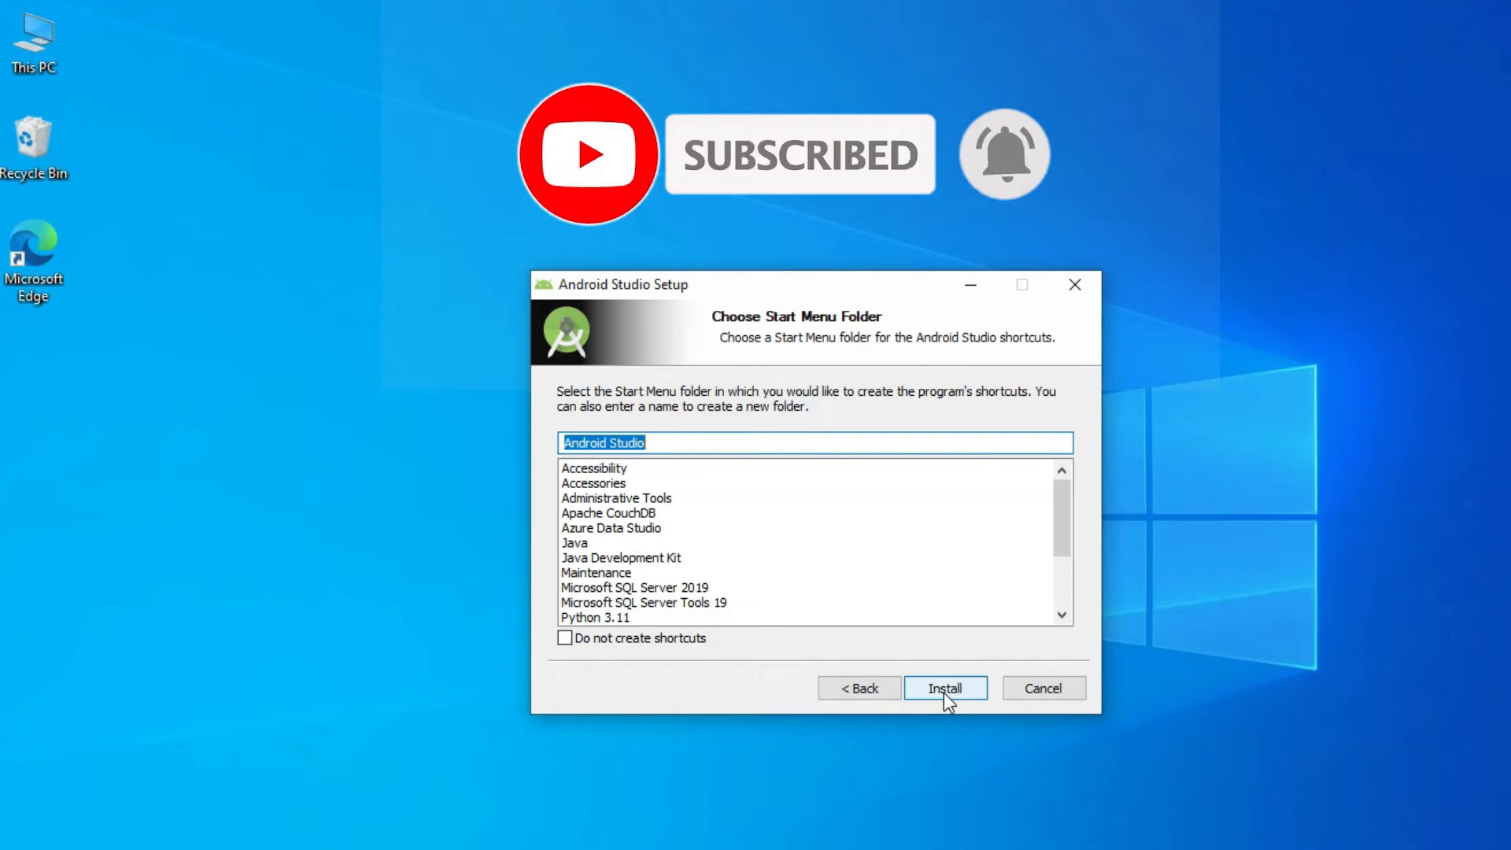
{"action": "left_click", "coordinate": [945, 693]}
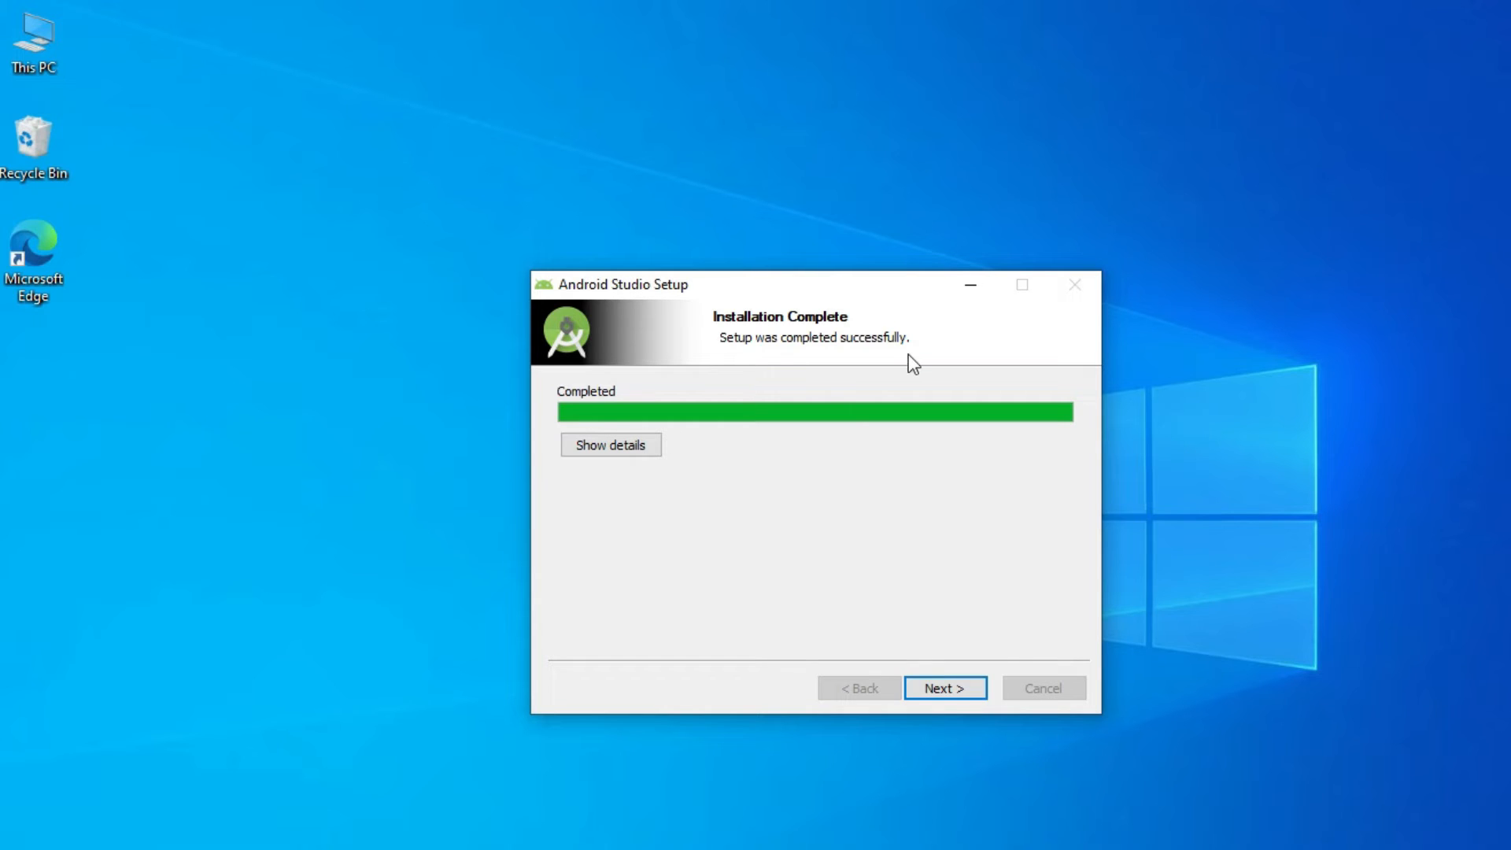
{"action": "left_click", "coordinate": [948, 688]}
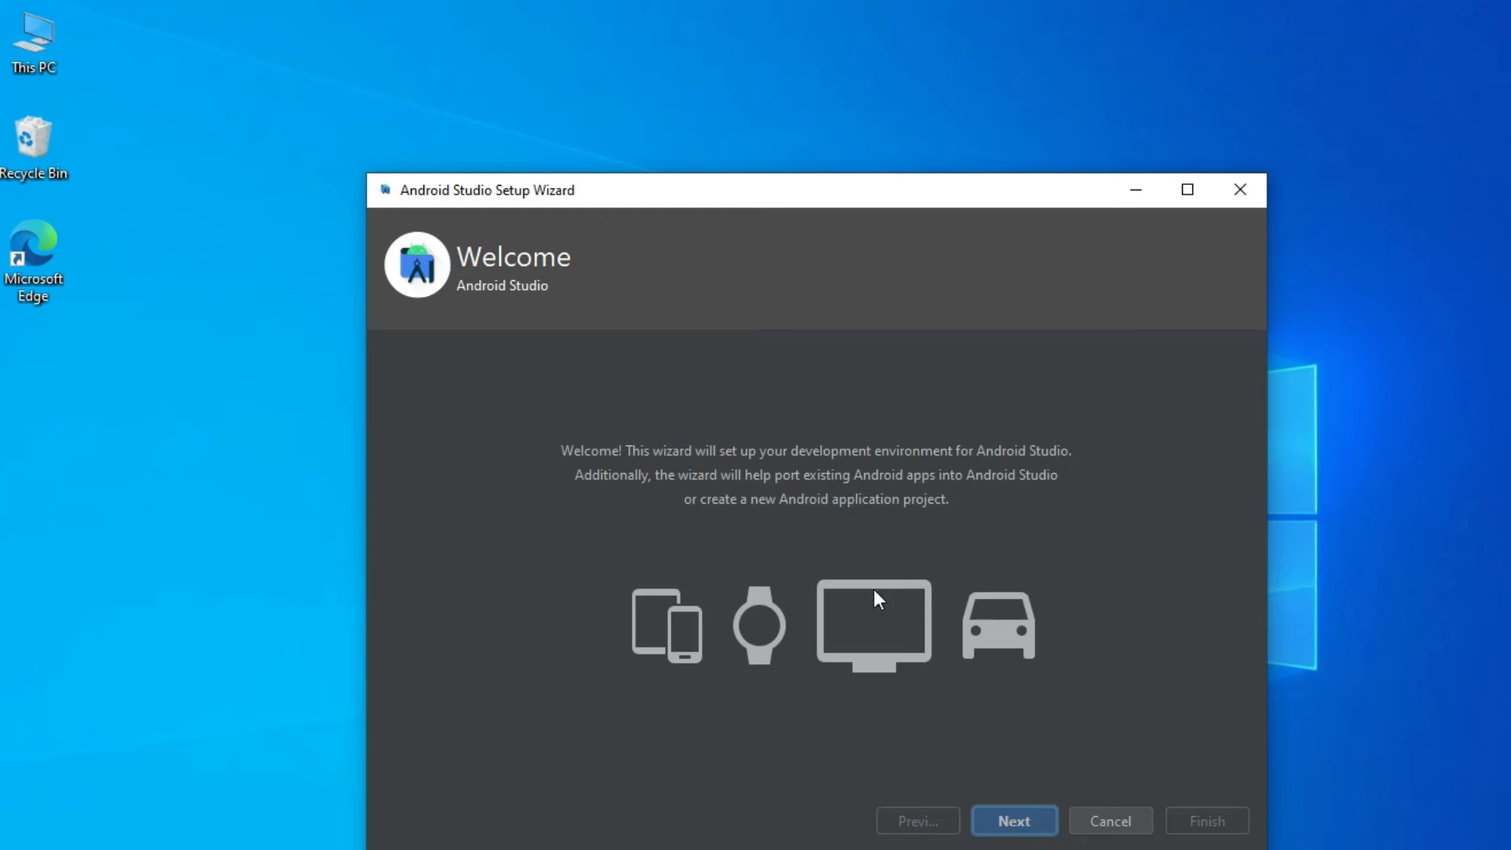
Step: Proceed through the Android Studio Setup Wizard with the Standard setup type and the Darcula UI theme
{"action": "left_click", "coordinate": [1010, 823]}
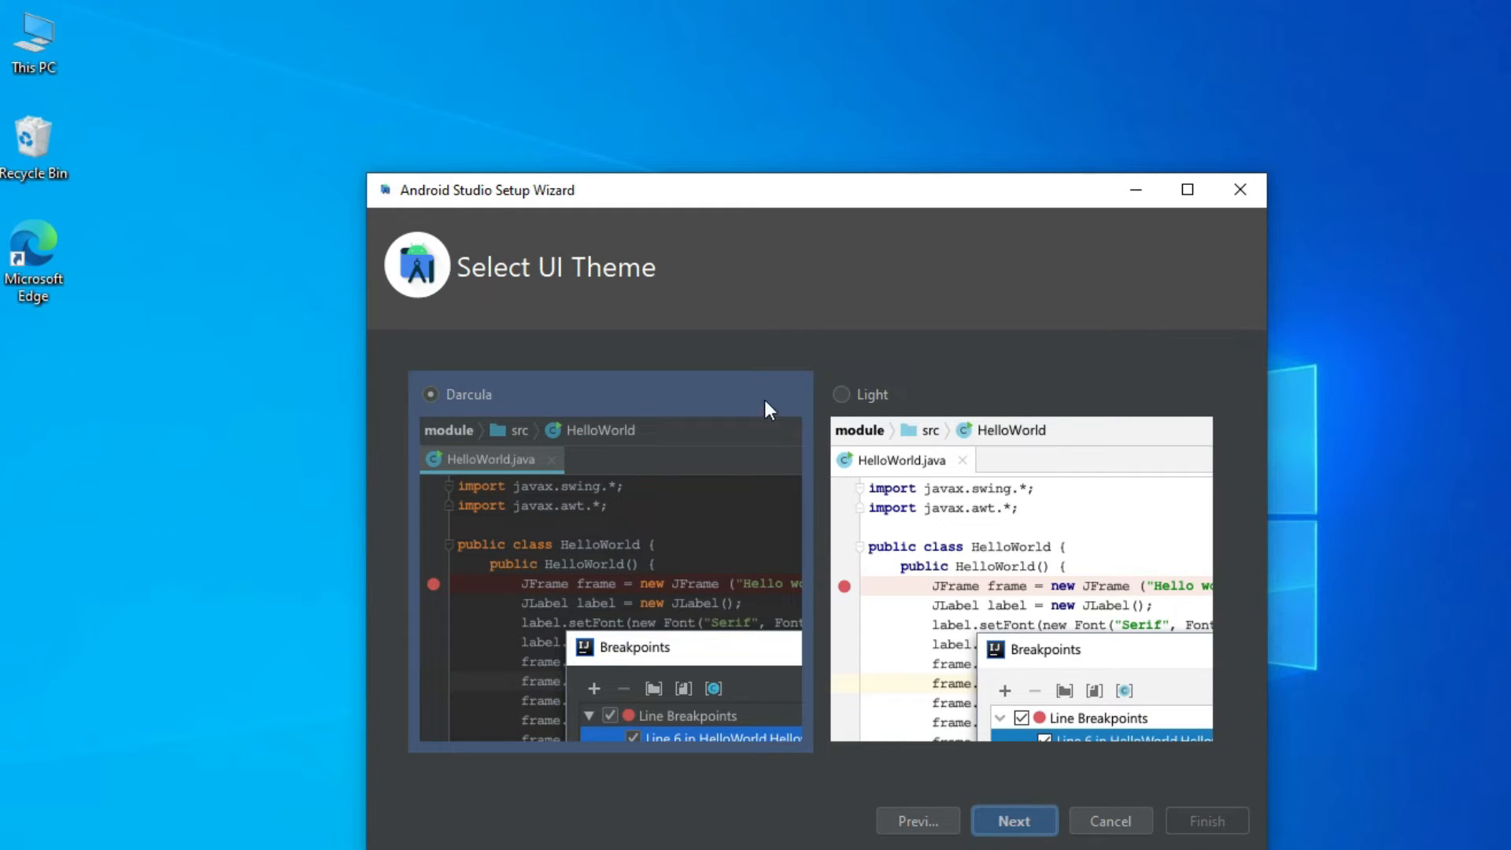
{"action": "left_click", "coordinate": [846, 390]}
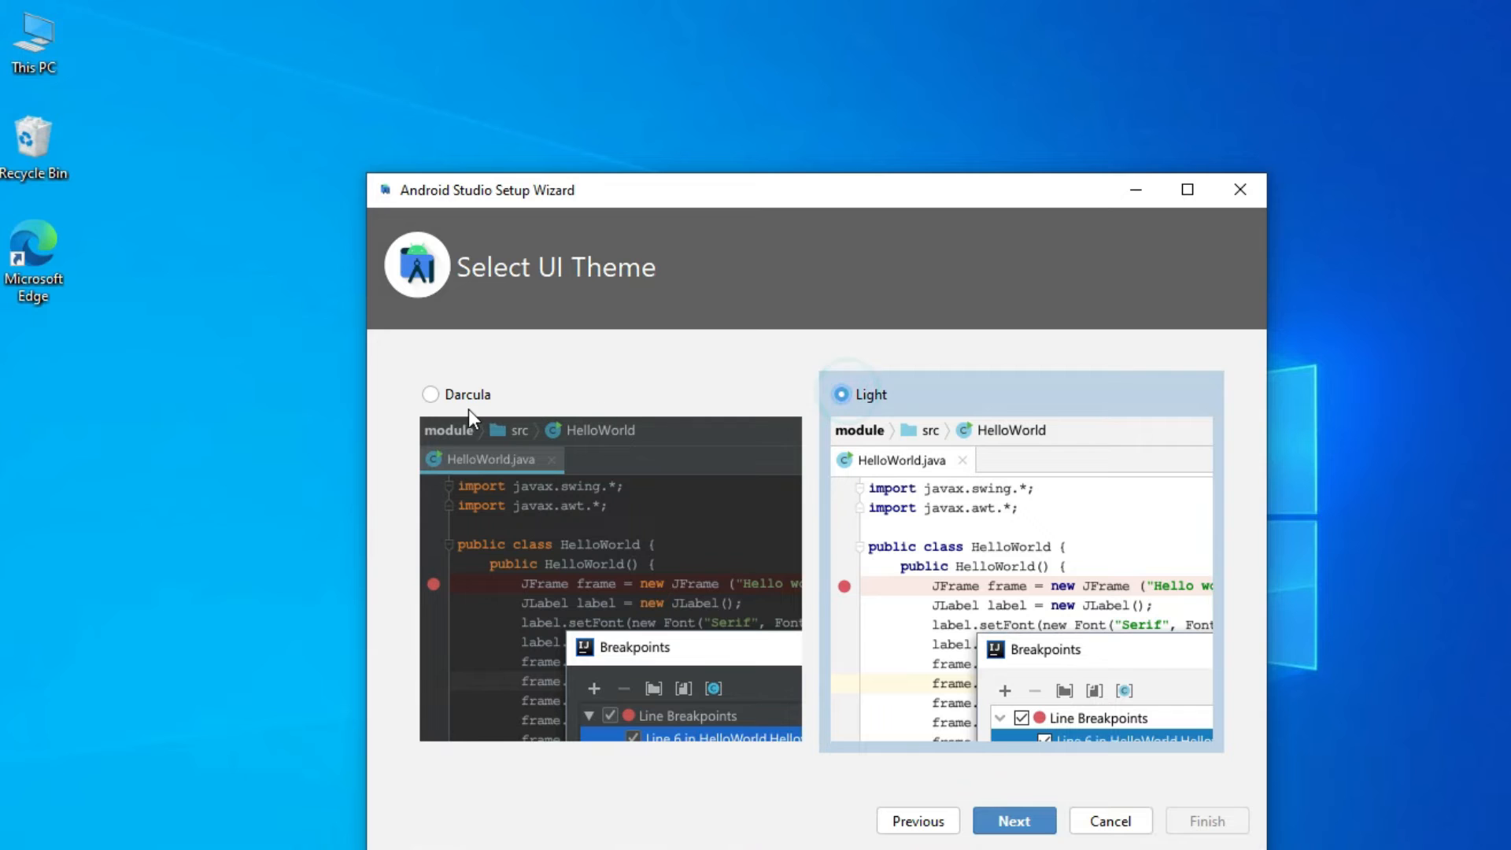
{"action": "left_click", "coordinate": [431, 395]}
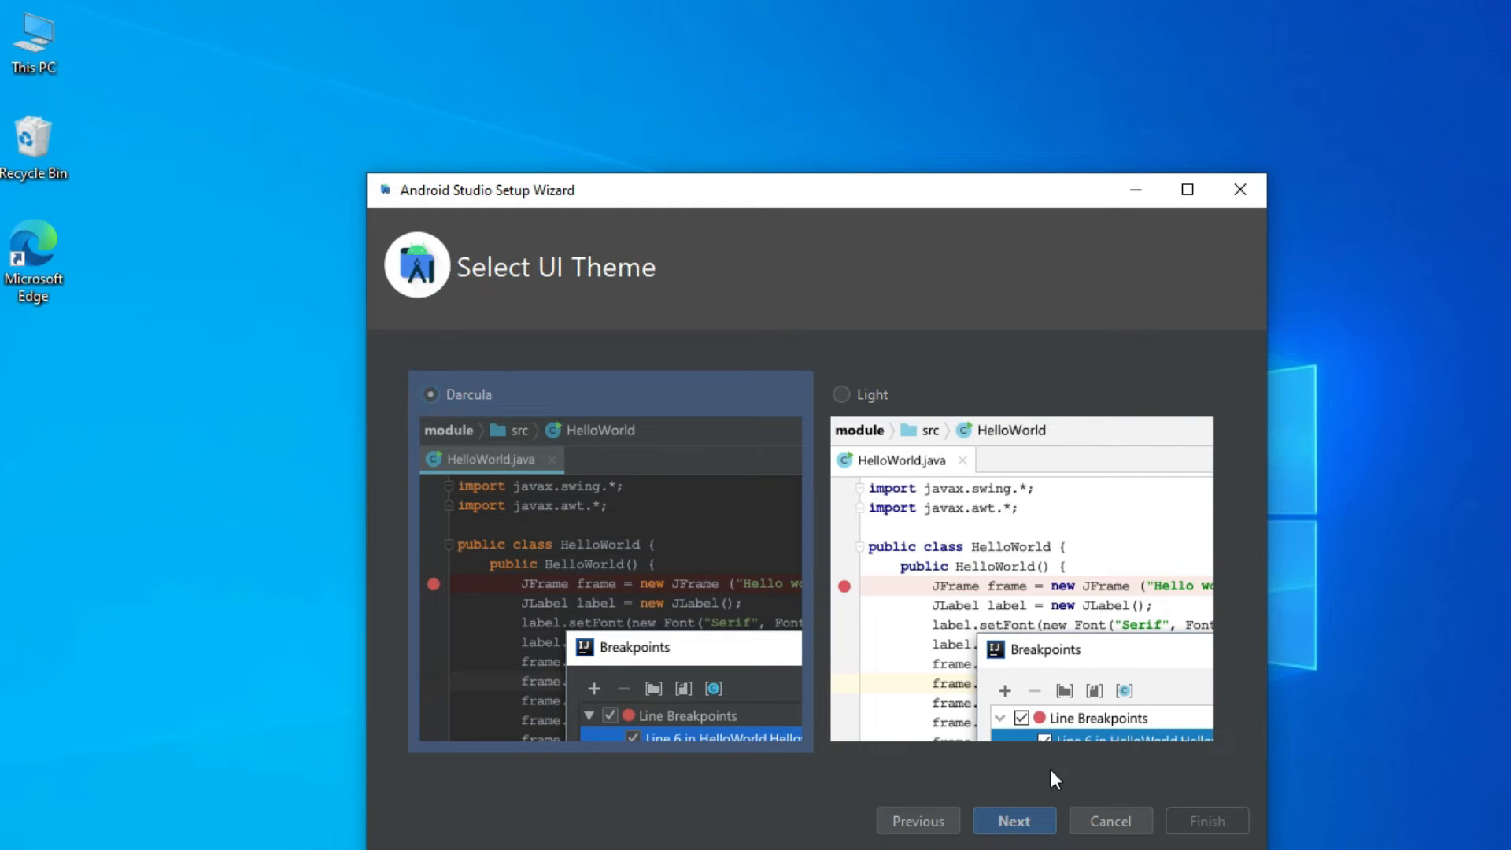
{"action": "left_click", "coordinate": [1015, 823]}
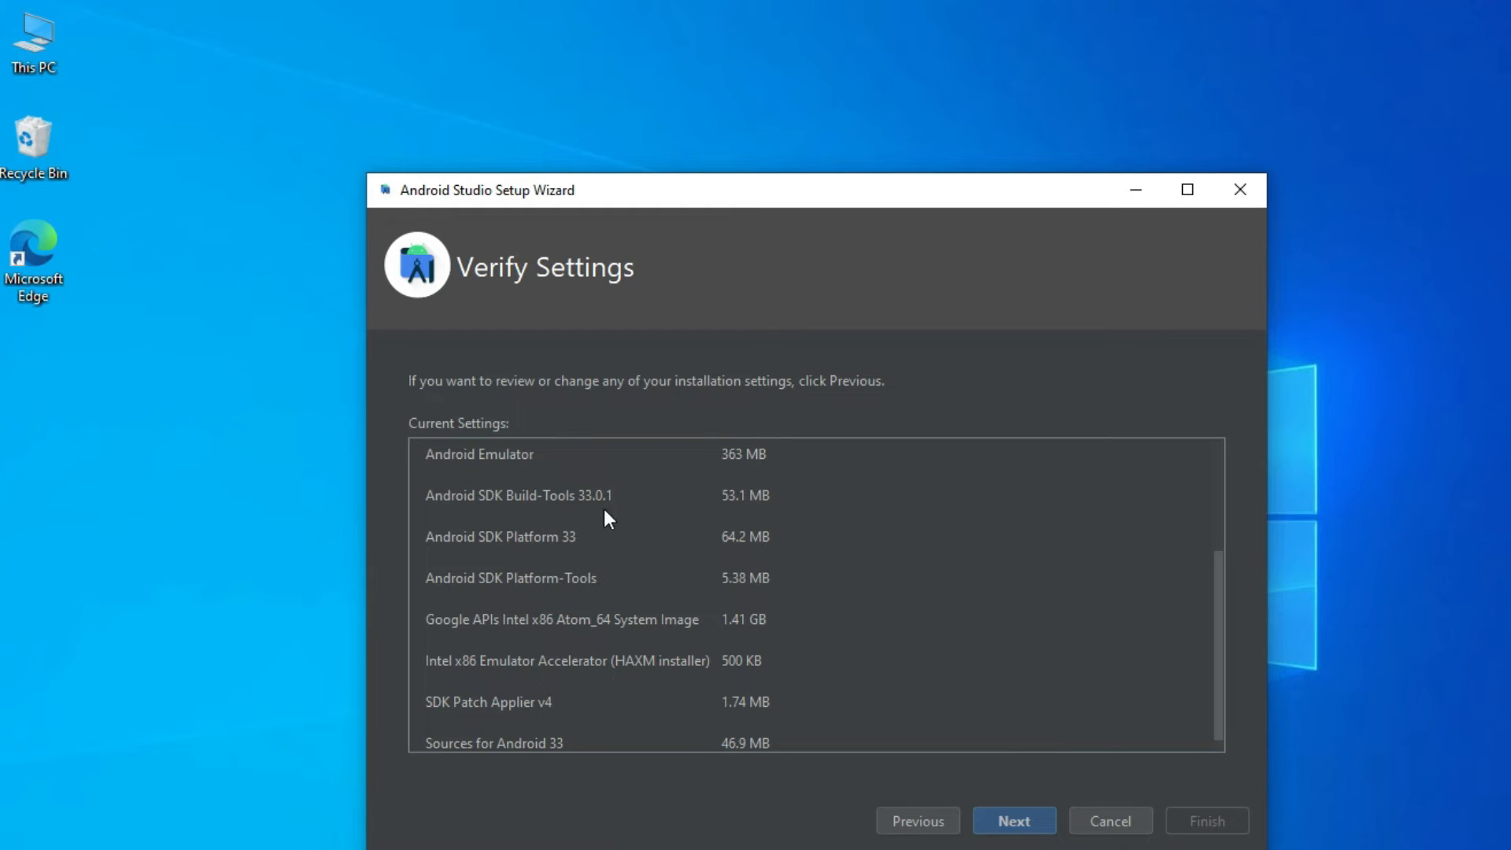
Step: Accept the android-sdk-license and intel-android-extra-license, download the SDK components, and finish the setup wizard
{"action": "scroll", "coordinate": [623, 626], "scroll_direction": "up", "scroll_amount": 1}
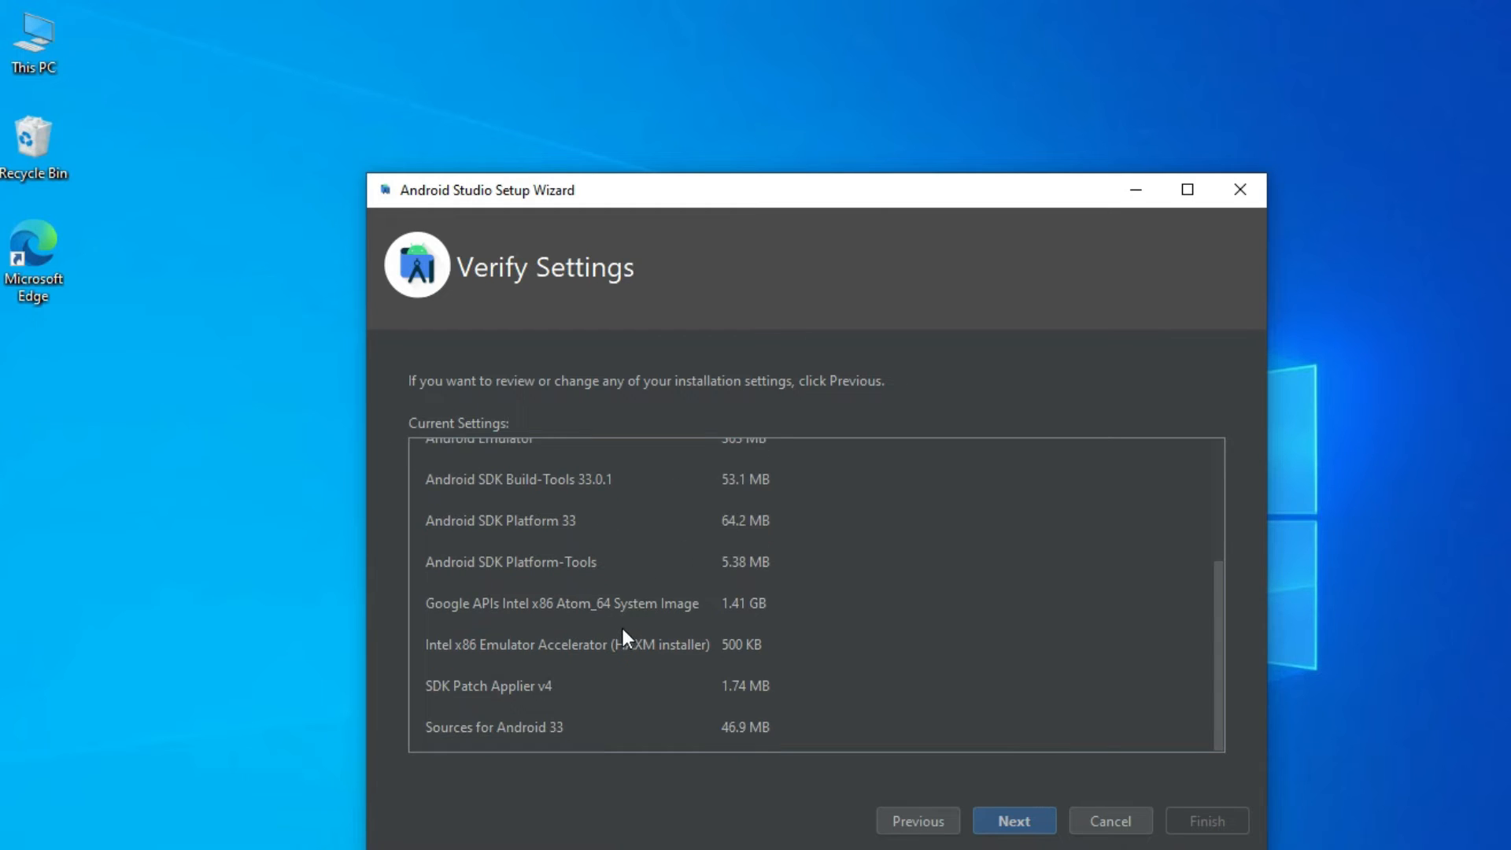
{"action": "scroll", "coordinate": [616, 663], "scroll_direction": "up", "scroll_amount": 4}
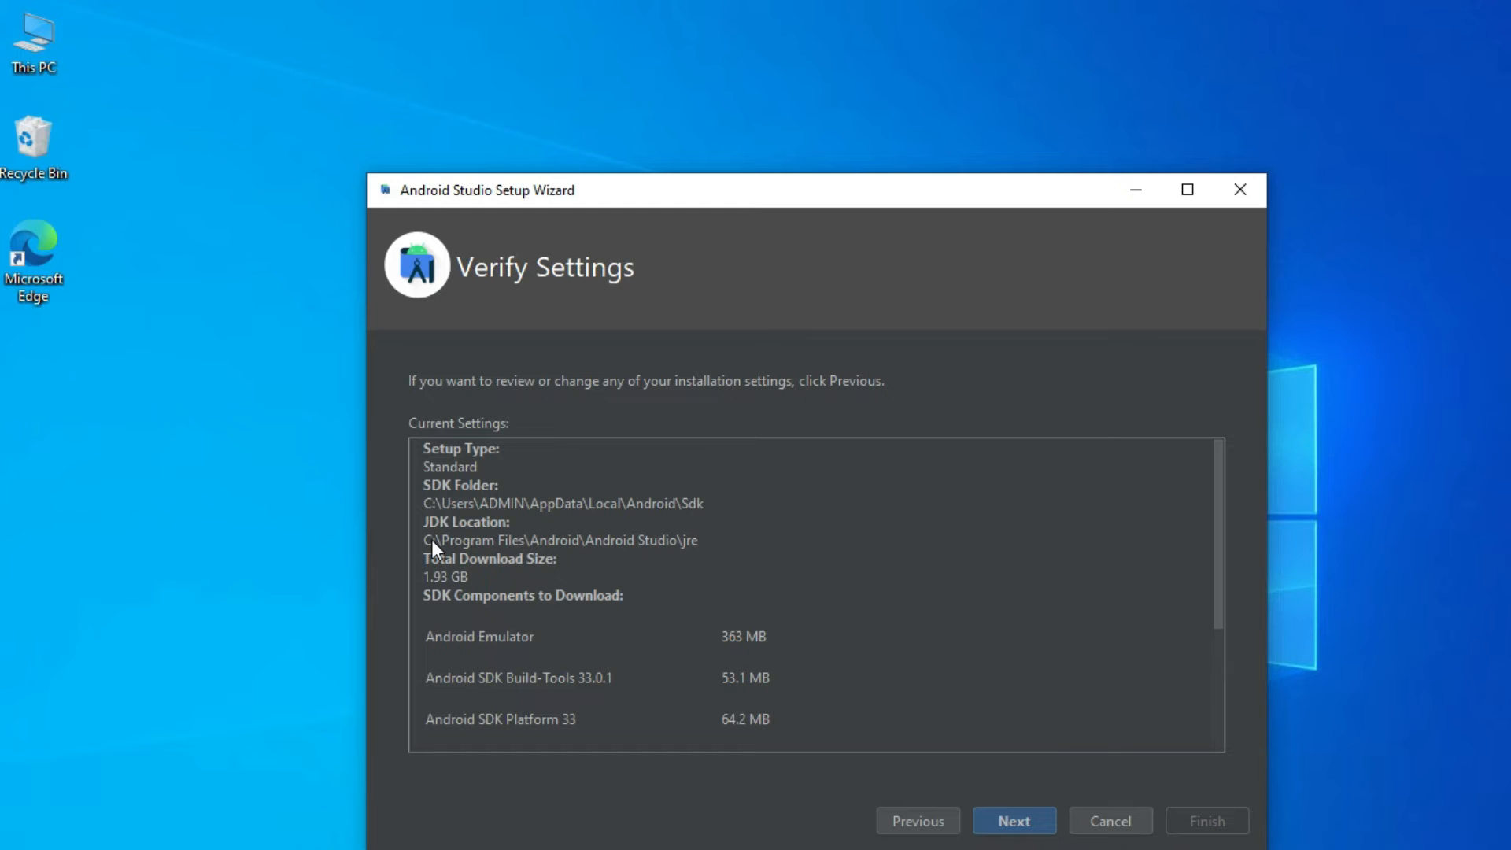
{"action": "left_click", "coordinate": [1013, 832]}
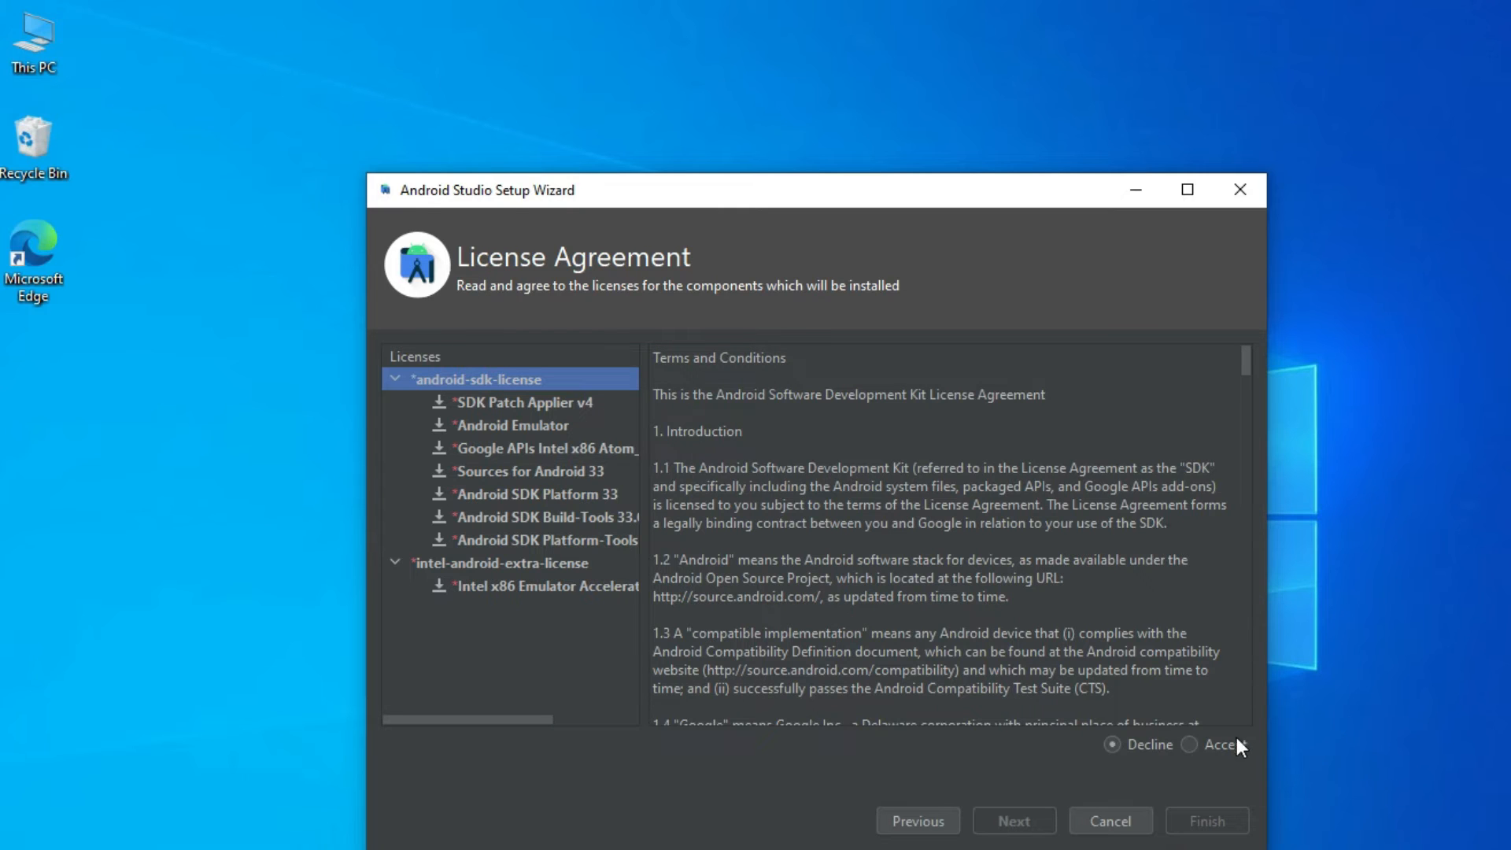
{"action": "left_click", "coordinate": [1192, 744]}
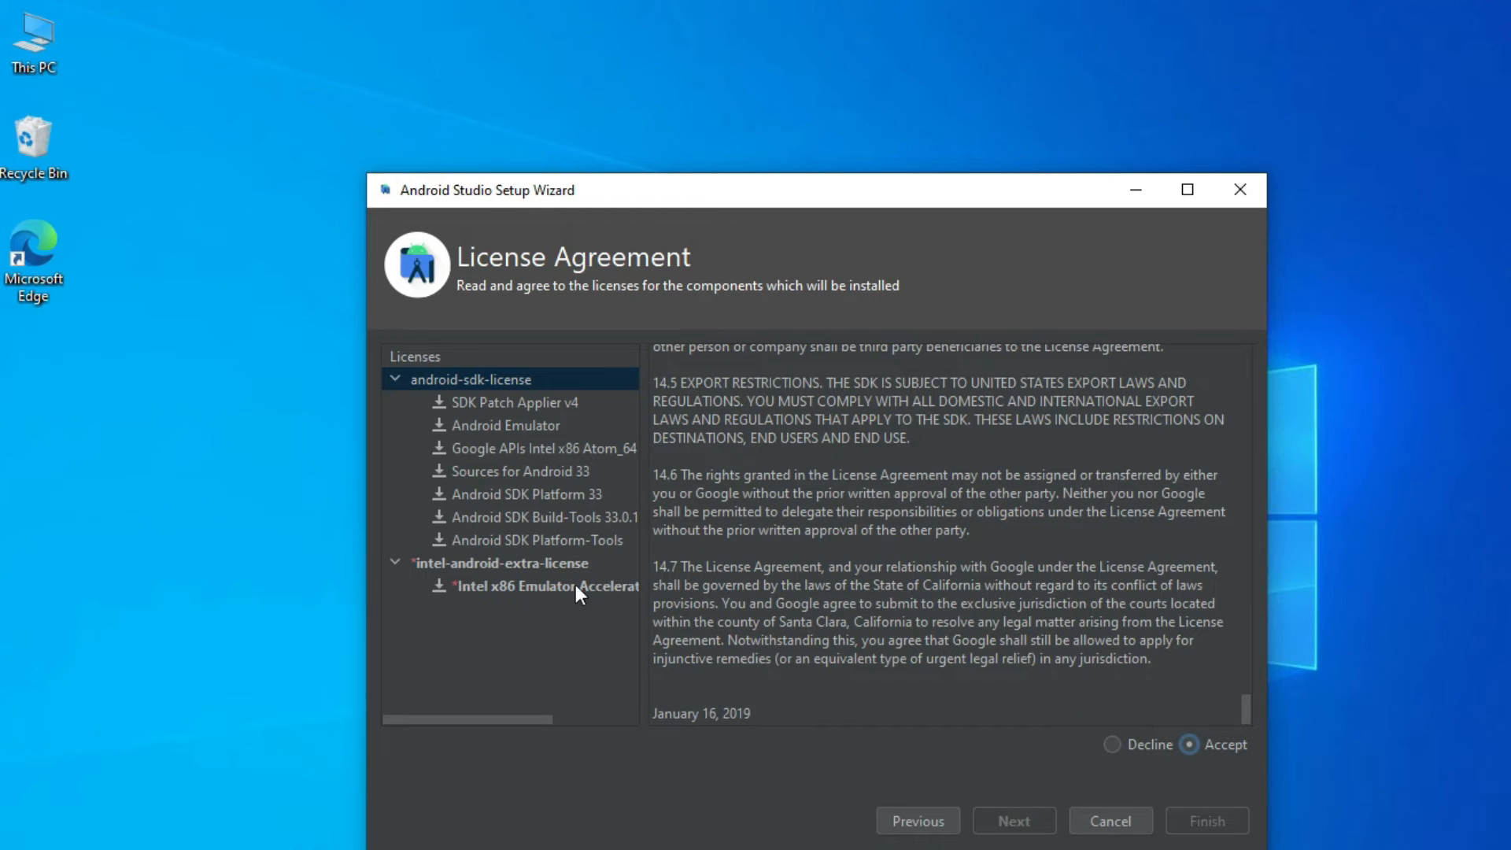
{"action": "left_click", "coordinate": [522, 565]}
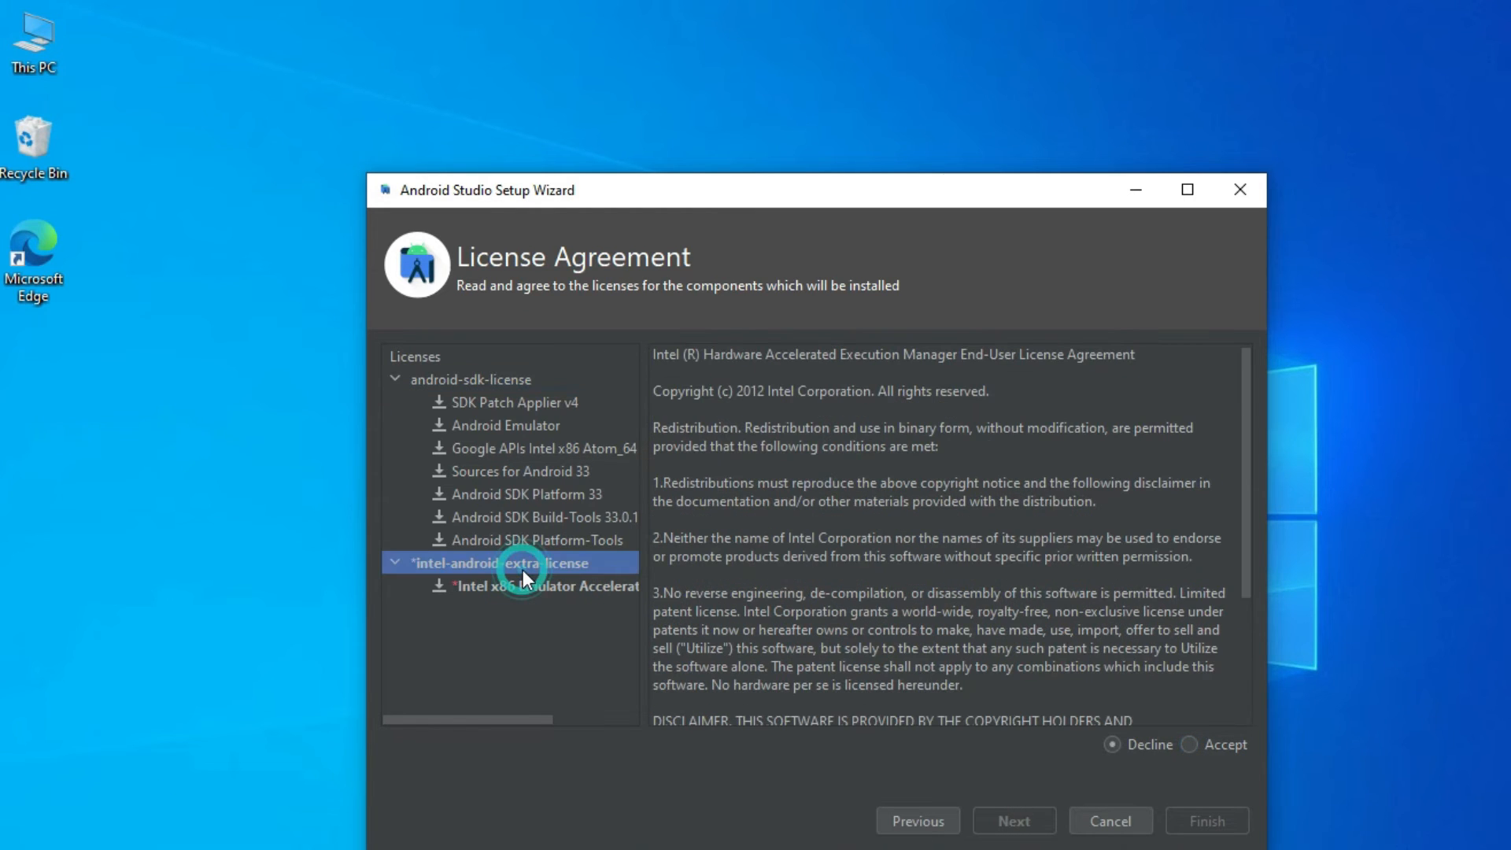
{"action": "left_click", "coordinate": [1215, 745]}
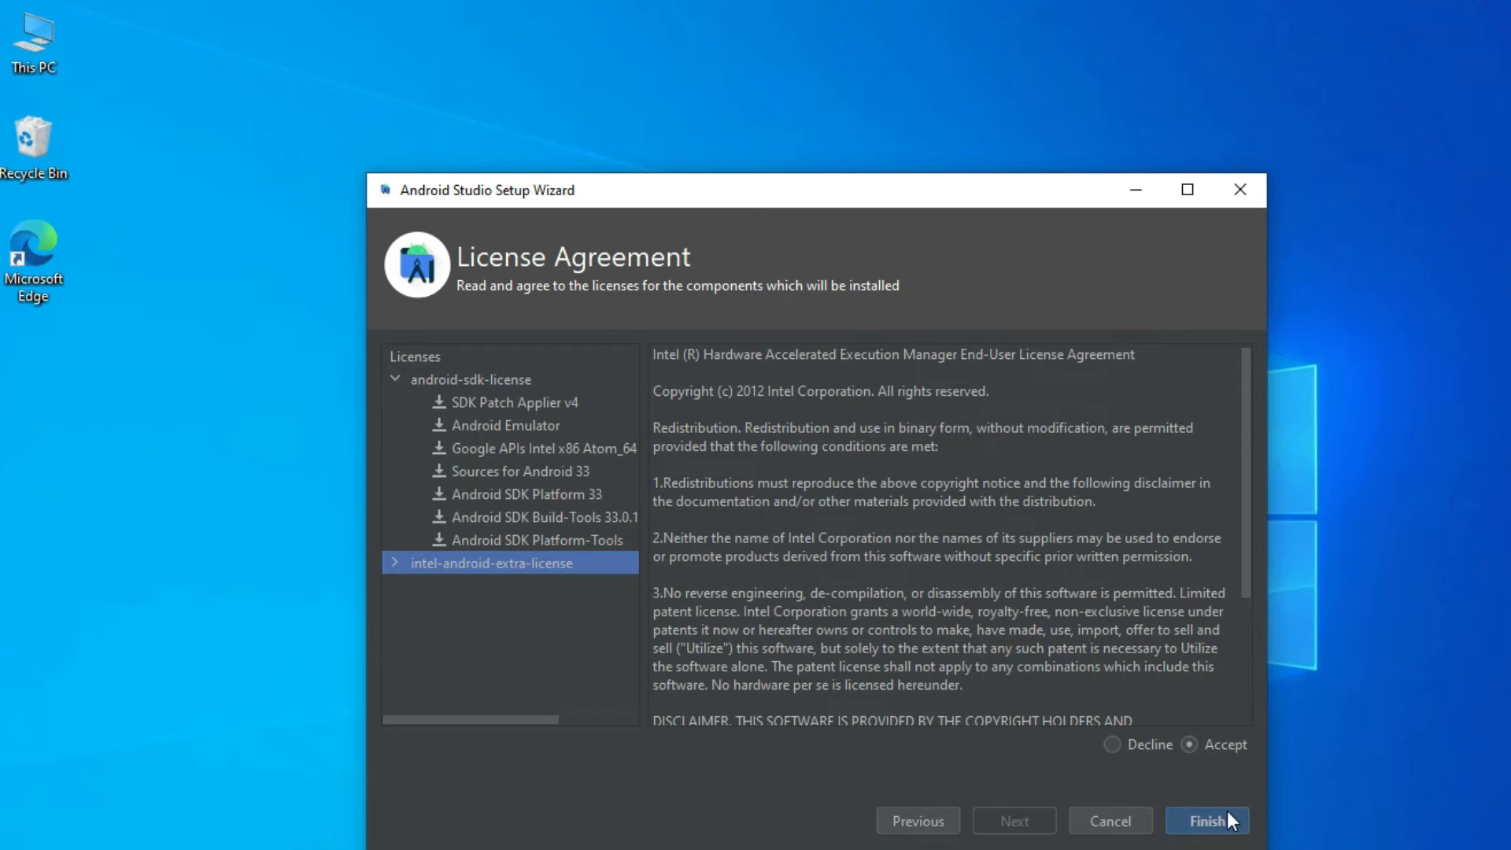
{"action": "left_click", "coordinate": [1218, 821]}
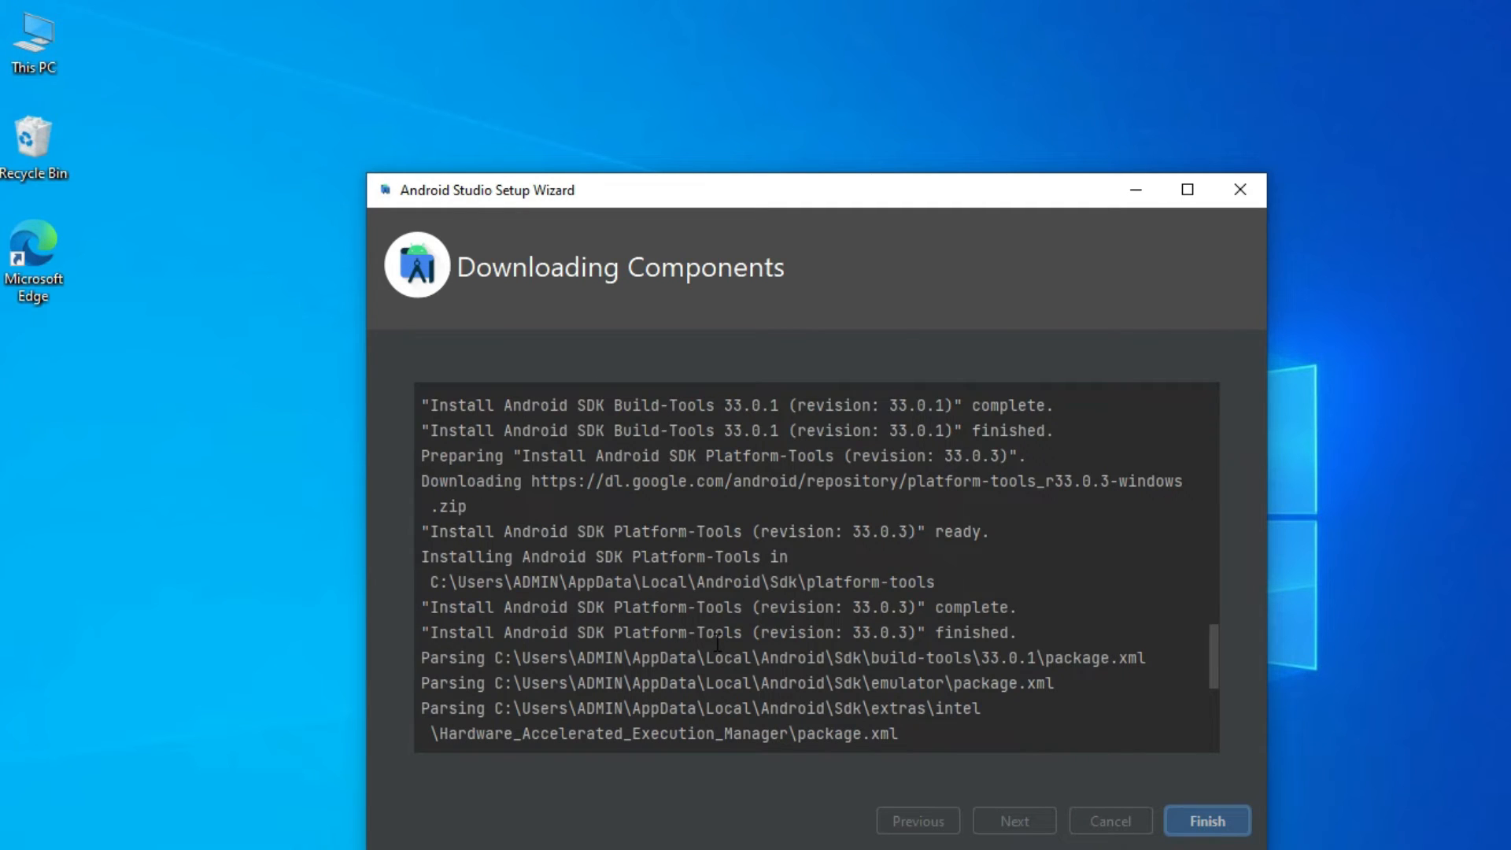
{"action": "scroll", "coordinate": [717, 641], "scroll_direction": "down", "scroll_amount": 4}
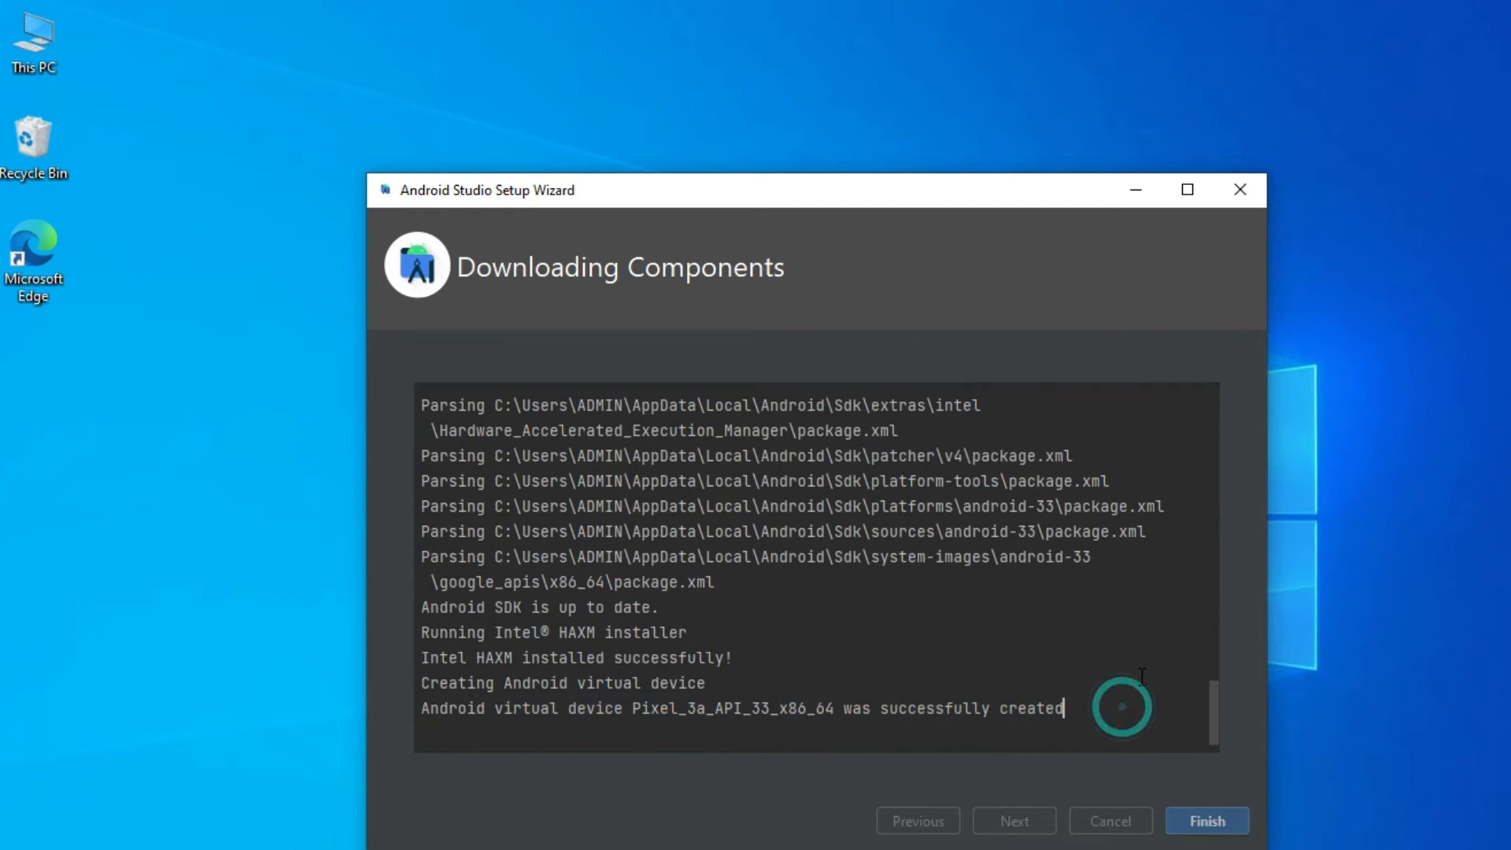
{"action": "left_click", "coordinate": [1198, 836]}
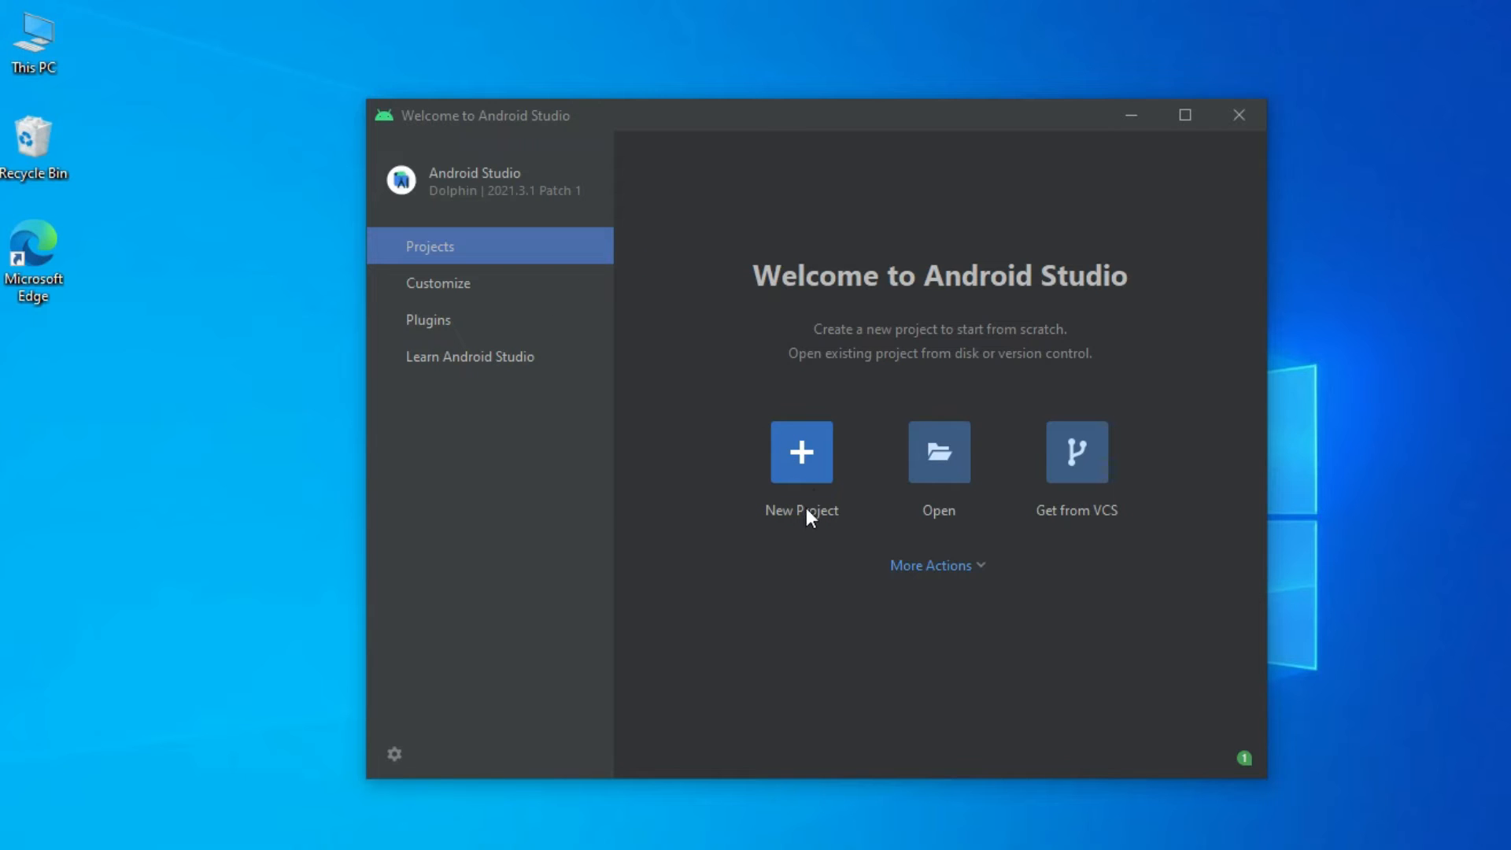
Step: Start a new Phone and Tablet project from the Empty Activity template and name it FirstApp
{"action": "left_click", "coordinate": [814, 462]}
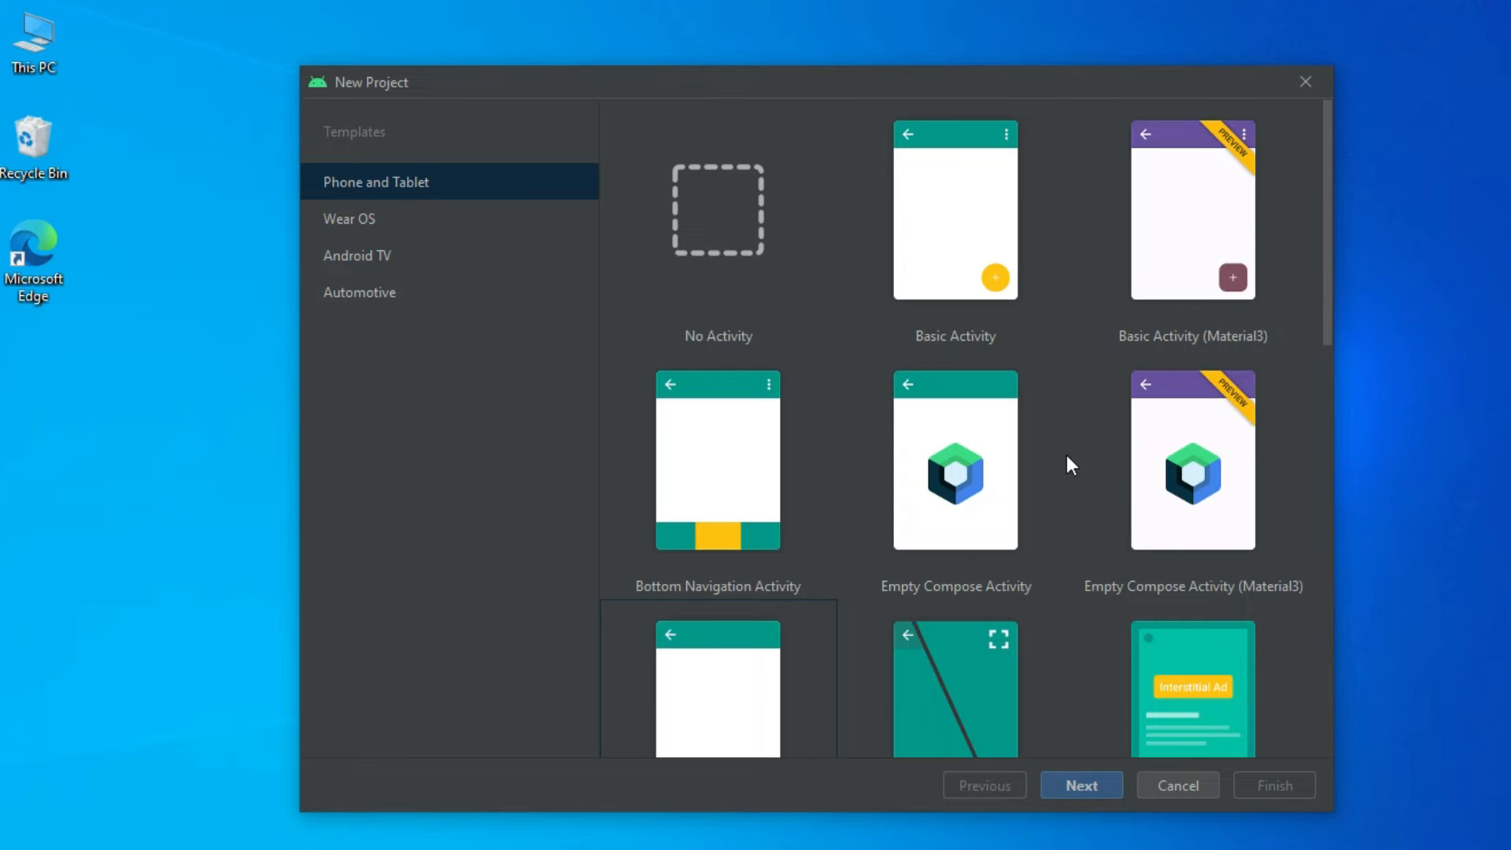
{"action": "scroll", "coordinate": [1066, 455], "scroll_direction": "down", "scroll_amount": 3}
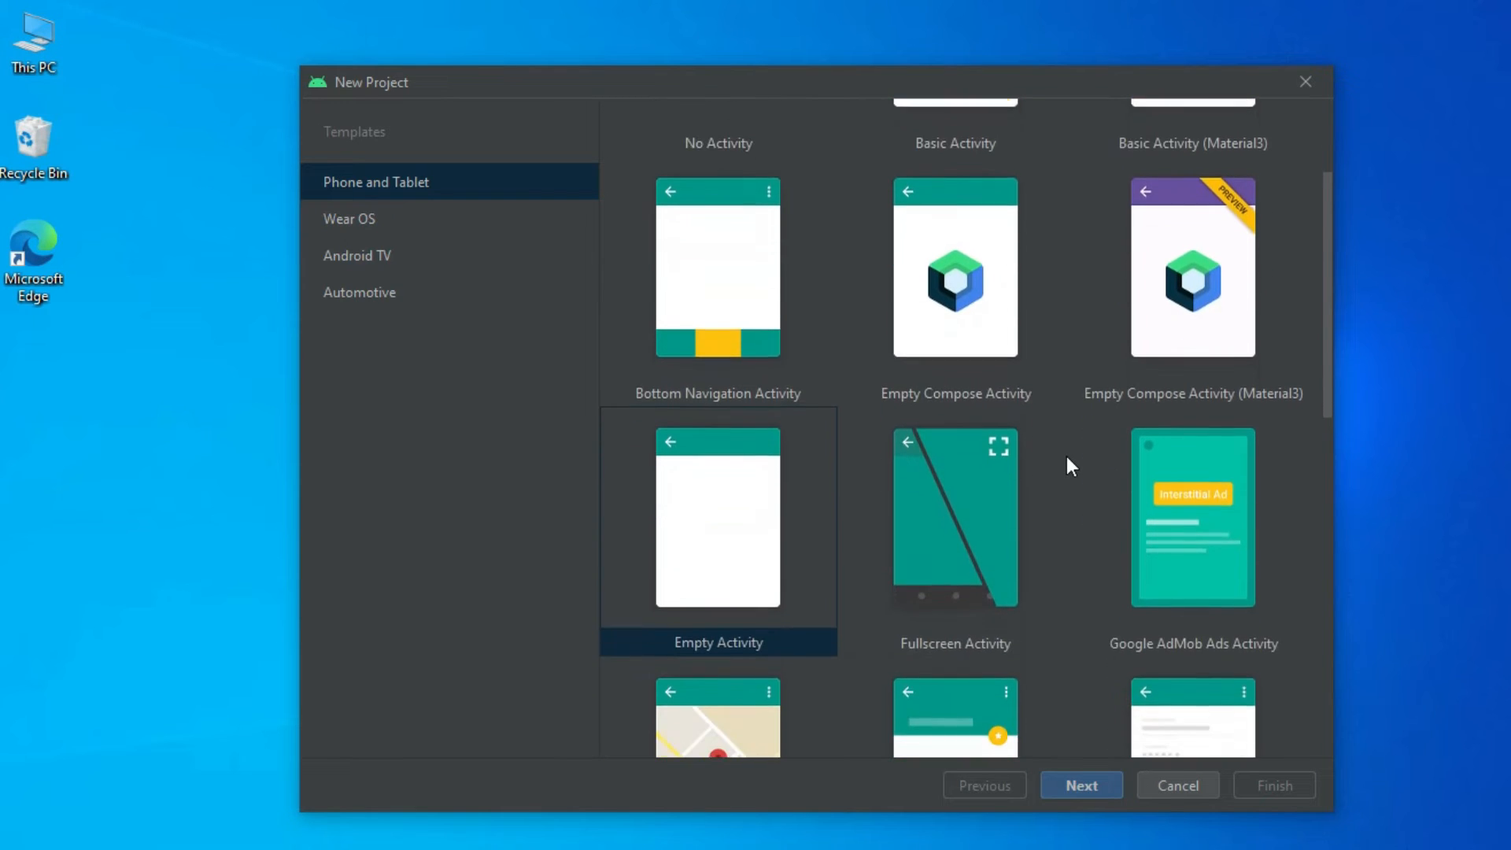
{"action": "scroll", "coordinate": [1067, 456], "scroll_direction": "down", "scroll_amount": 5}
{"action": "scroll", "coordinate": [1067, 456], "scroll_direction": "up", "scroll_amount": 1}
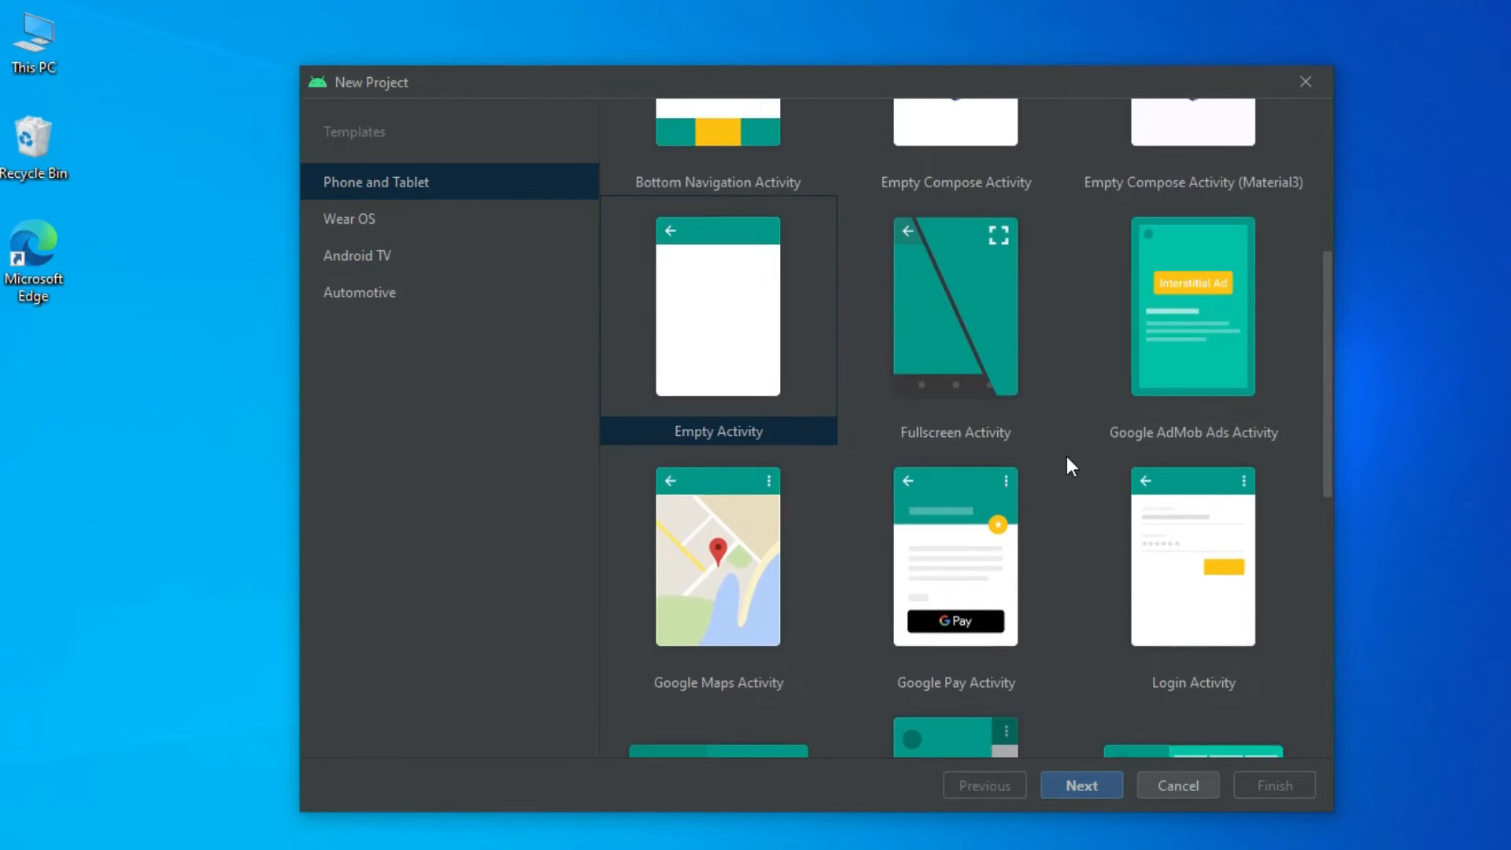
{"action": "scroll", "coordinate": [1066, 456], "scroll_direction": "up", "scroll_amount": 4}
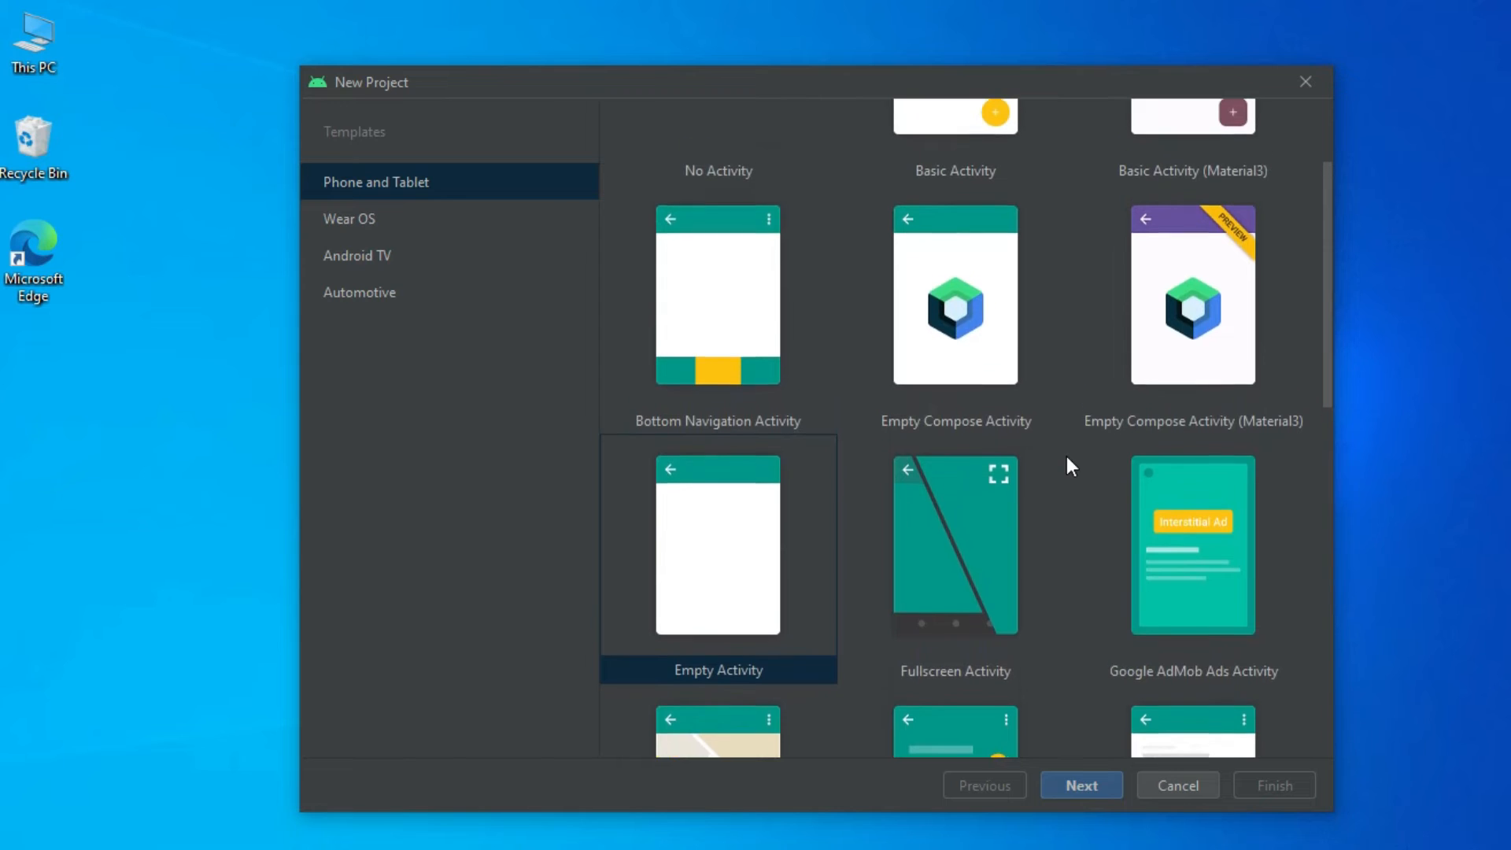
{"action": "scroll", "coordinate": [1067, 460], "scroll_direction": "up", "scroll_amount": 3}
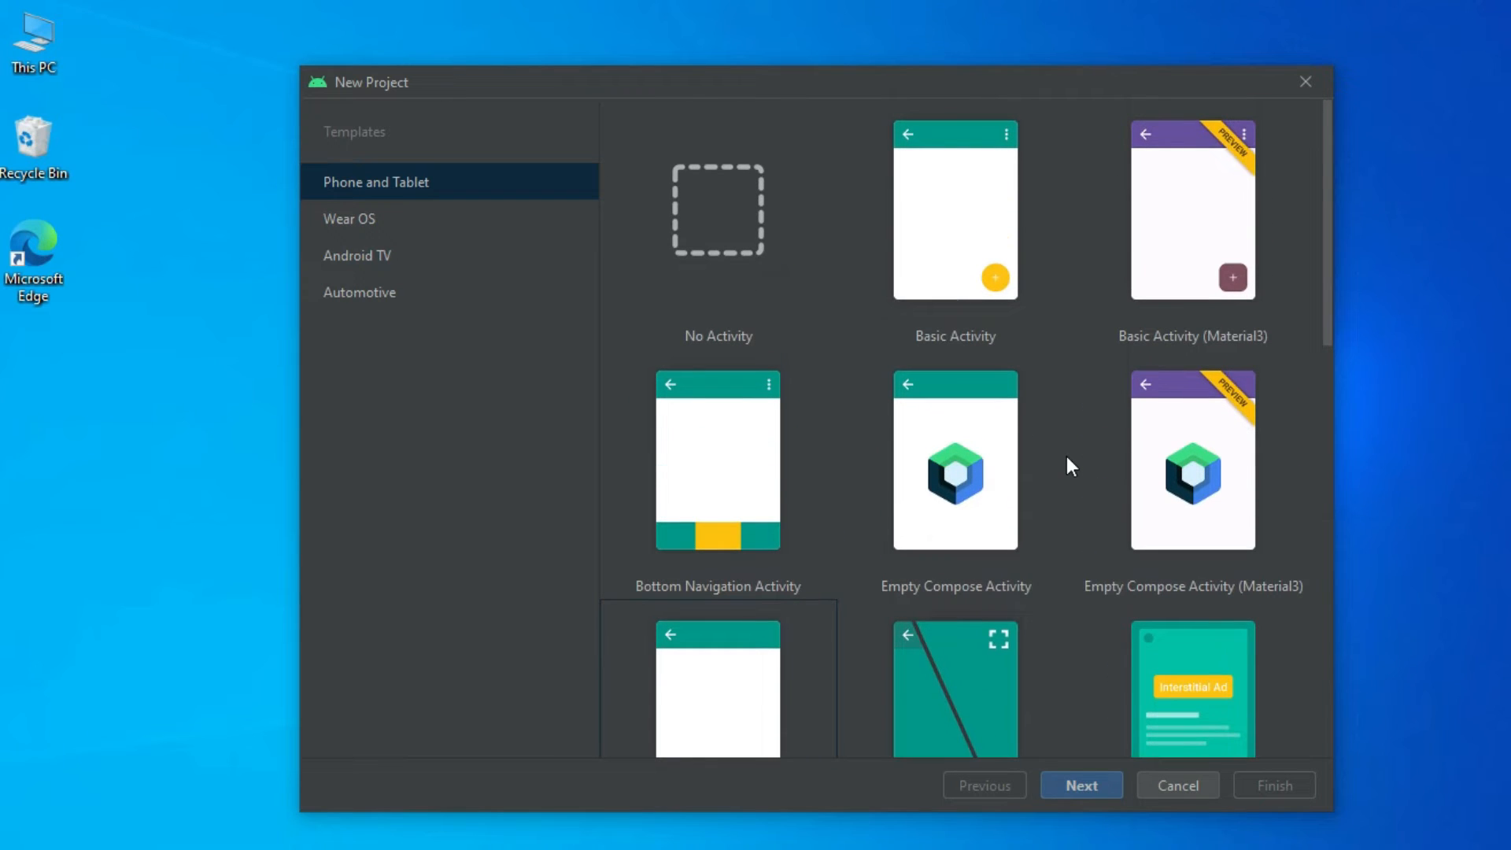
{"action": "scroll", "coordinate": [1067, 458], "scroll_direction": "down", "scroll_amount": 3}
{"action": "left_click", "coordinate": [705, 580]}
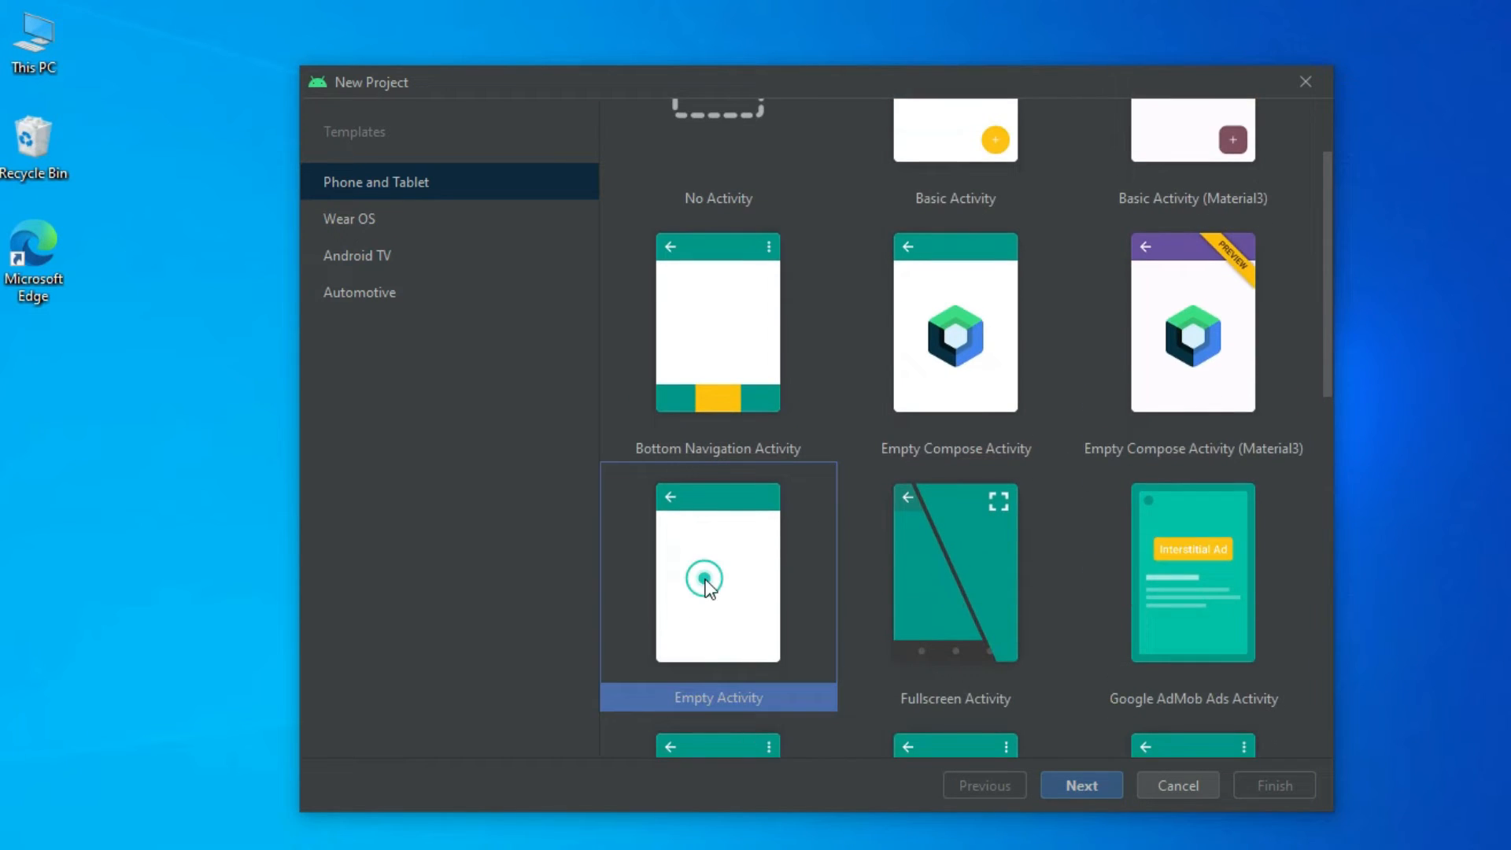
{"action": "left_click", "coordinate": [1073, 779]}
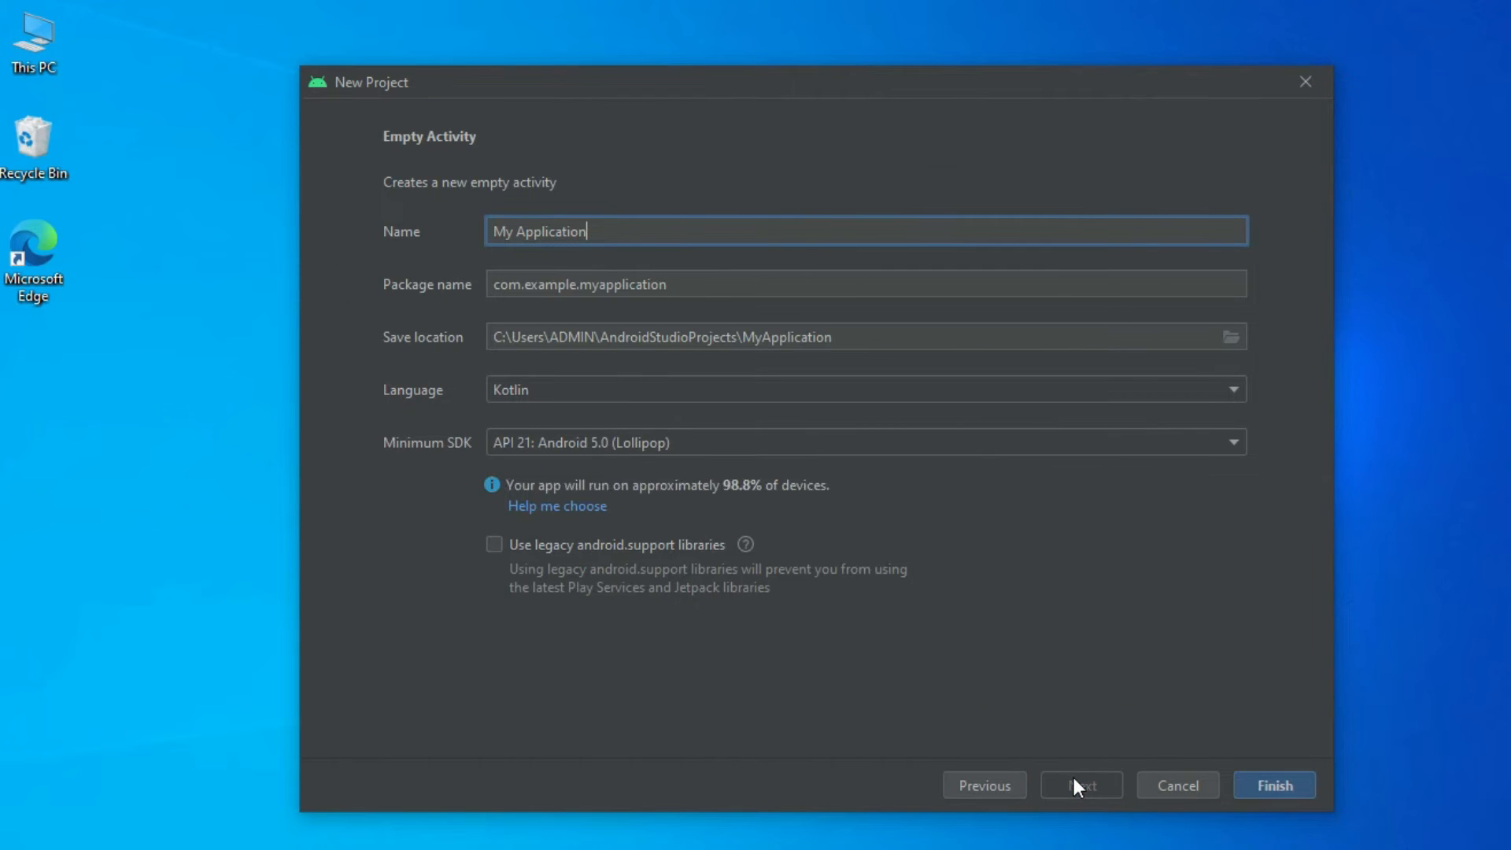
{"action": "triple_click", "coordinate": [613, 230]}
{"action": "type", "text": "FirstApp"}
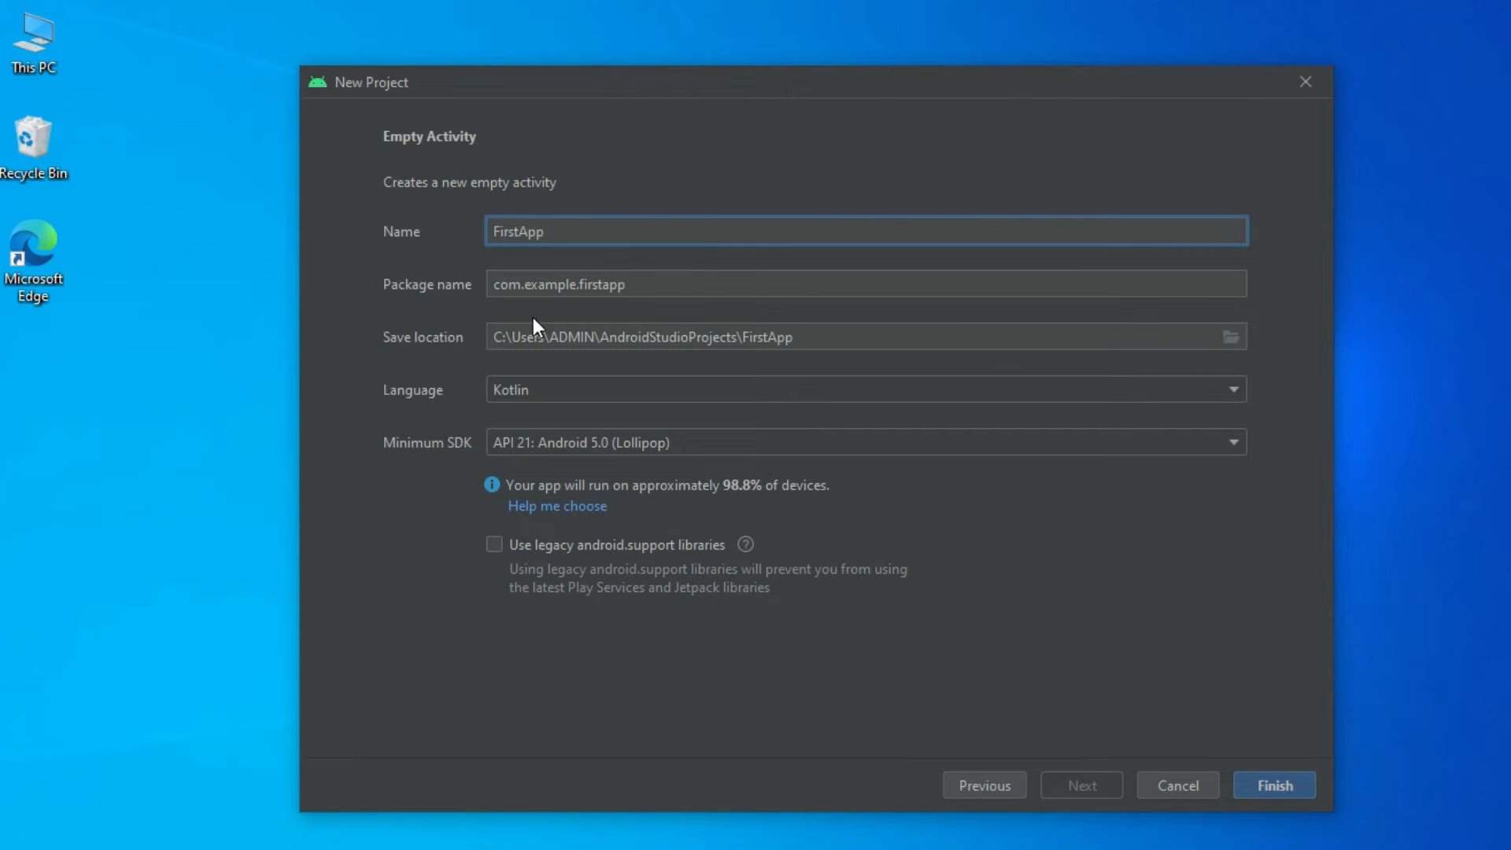
Step: Review the new project's package name and save location
{"action": "left_click", "coordinate": [580, 283]}
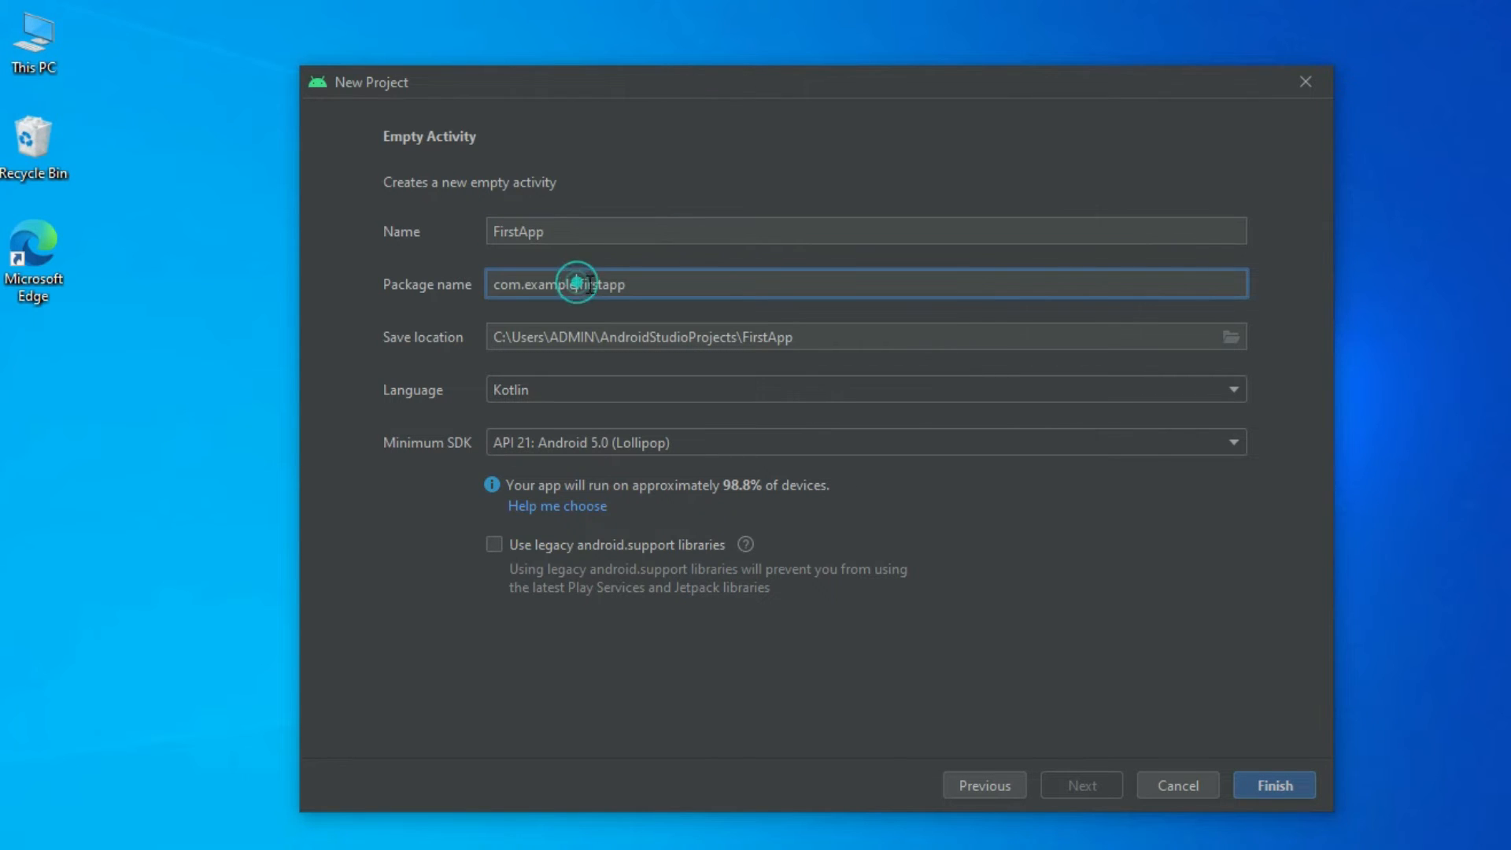
{"action": "left_click", "coordinate": [623, 284]}
{"action": "left_click_drag", "start_coordinate": [622, 284], "coordinate": [488, 283]}
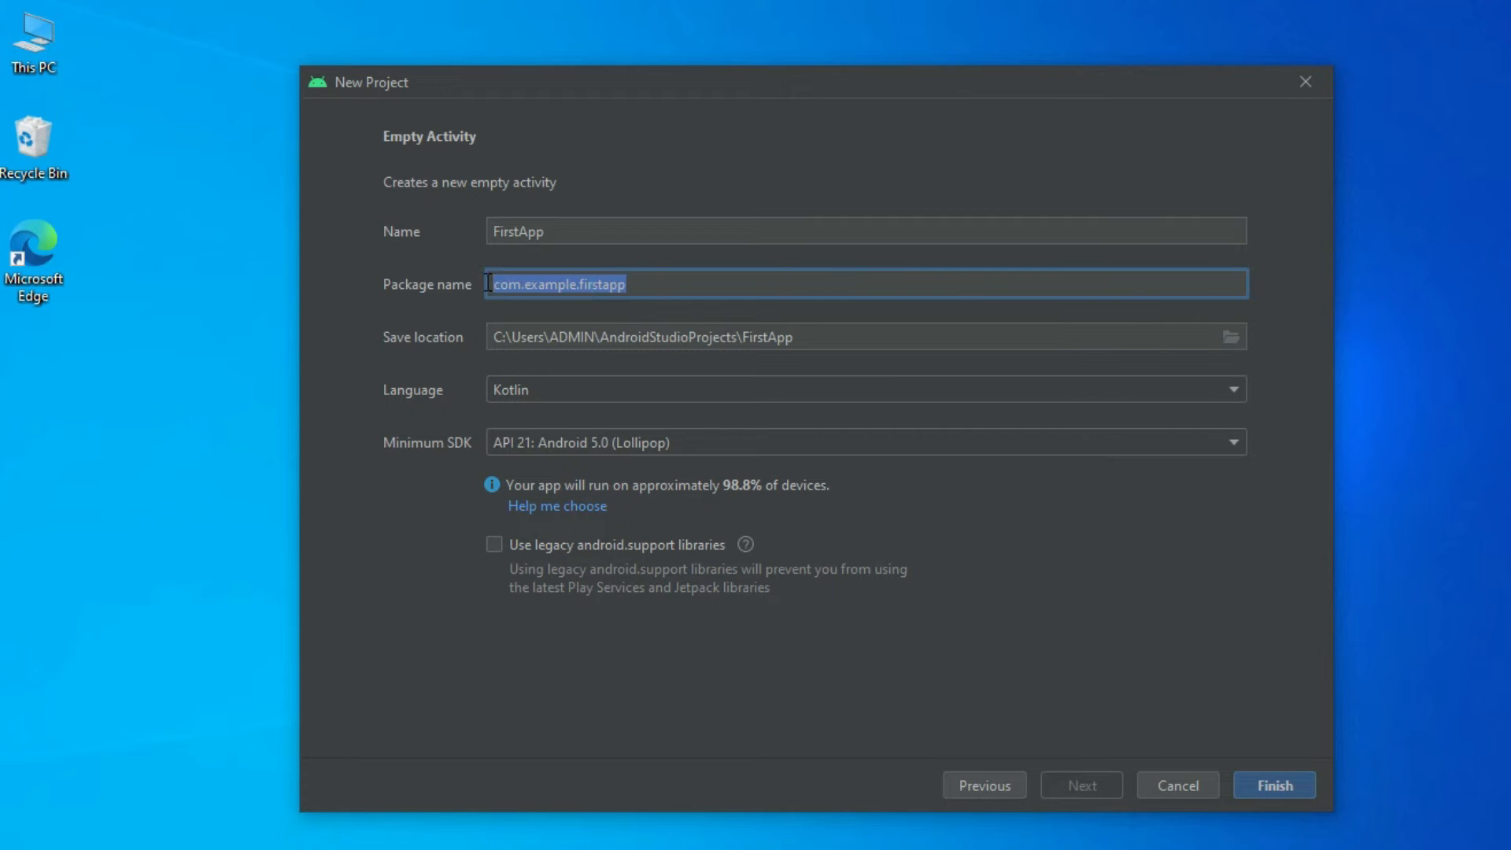
{"action": "left_click", "coordinate": [622, 284]}
{"action": "left_click", "coordinate": [643, 282]}
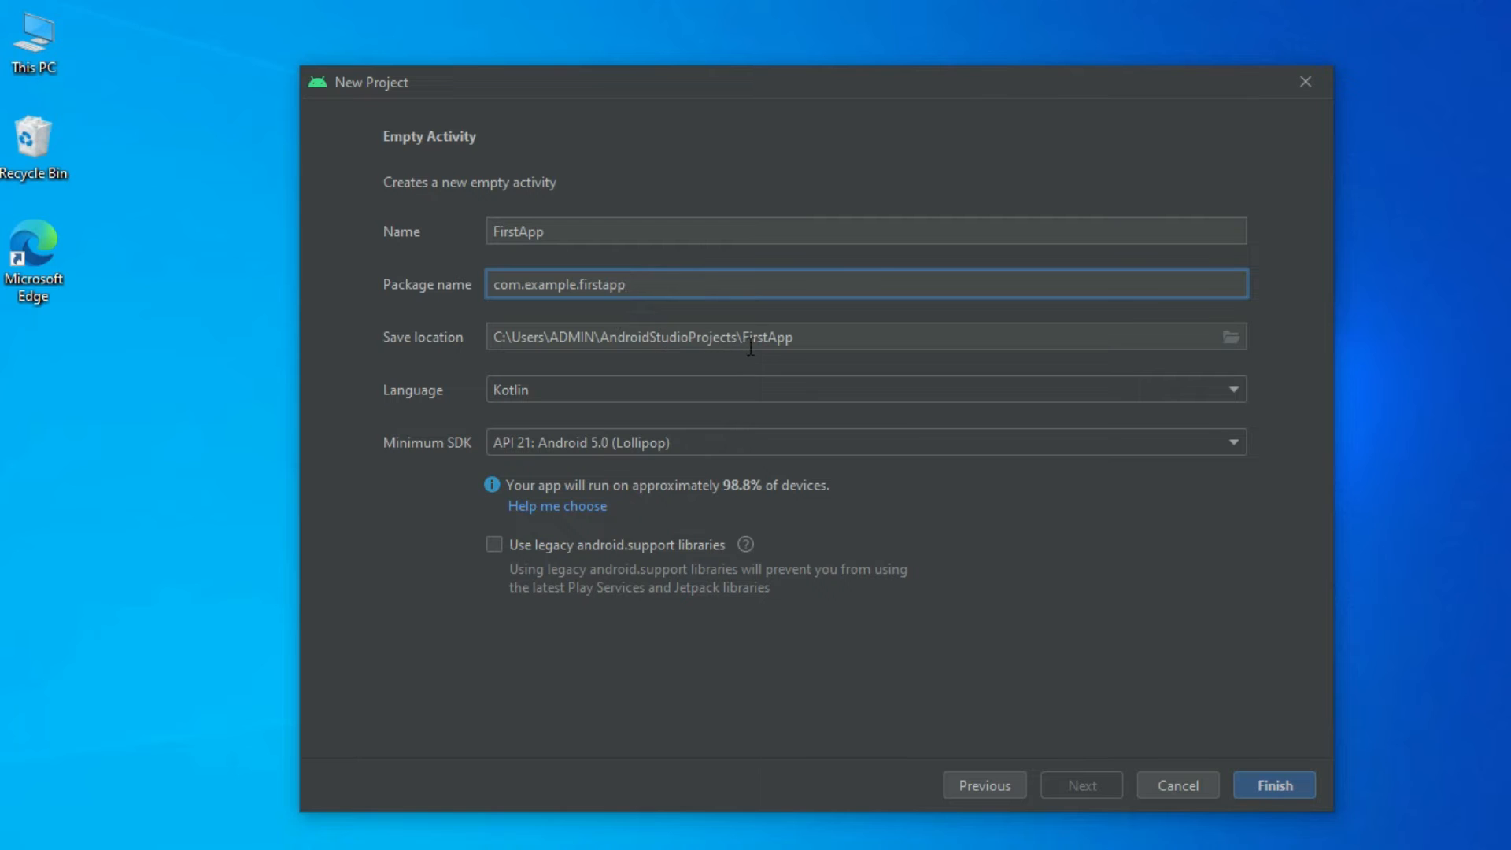
{"action": "double_click", "coordinate": [793, 336]}
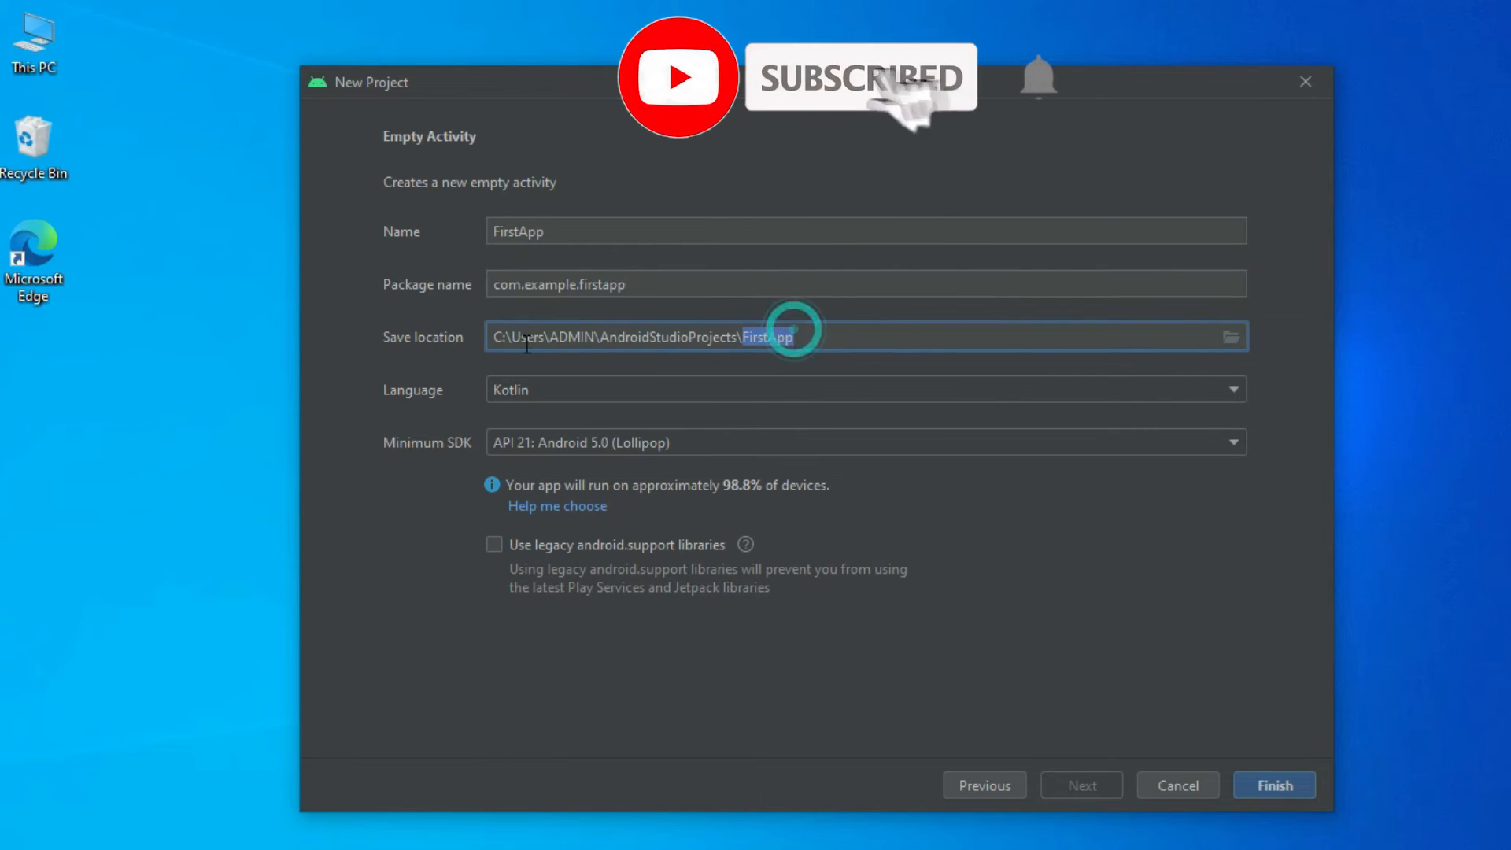
{"action": "left_click", "coordinate": [581, 332]}
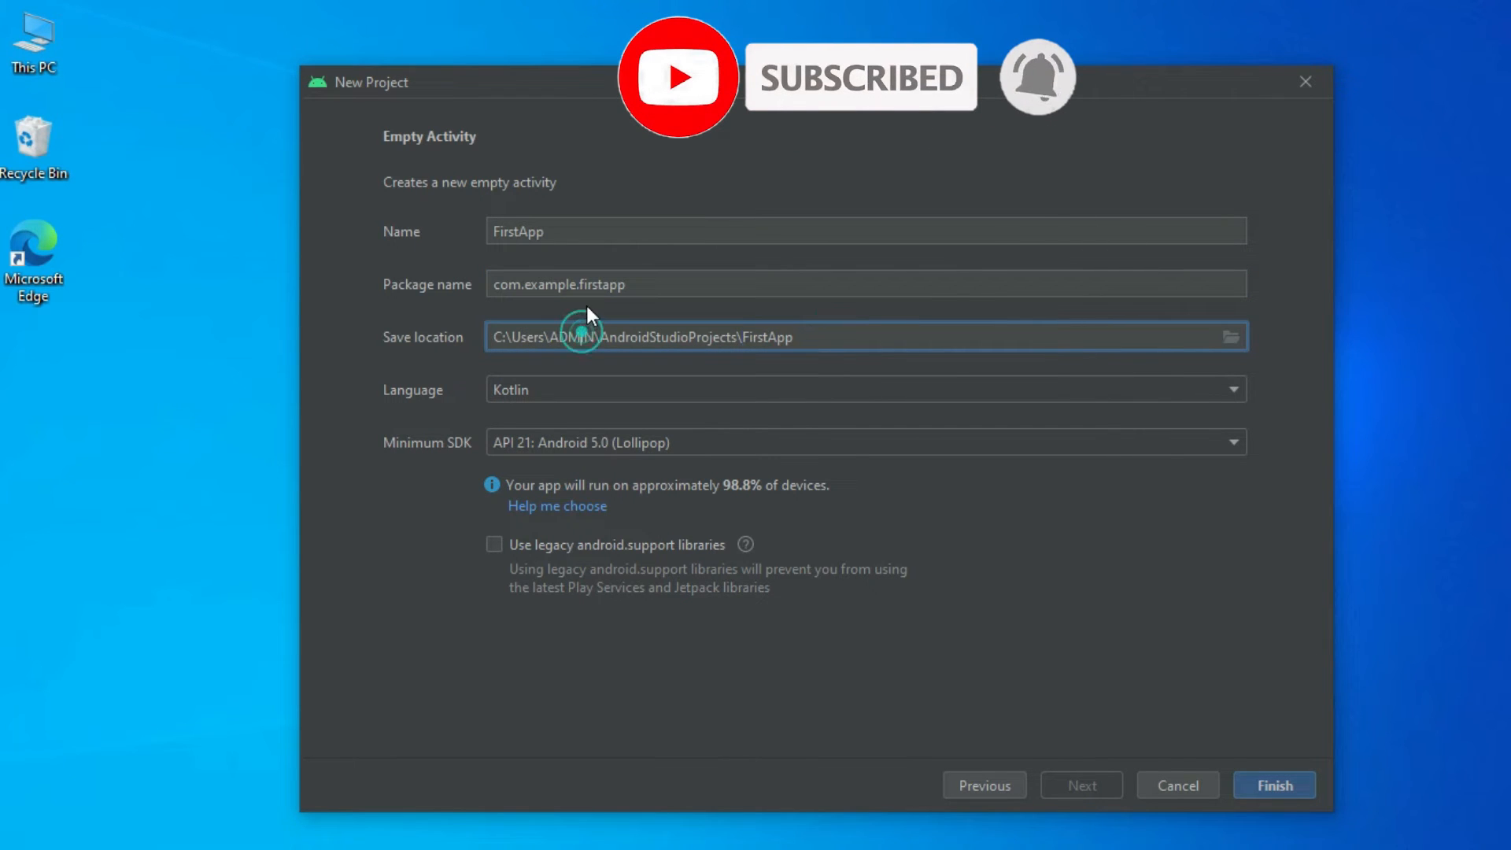
{"action": "left_click", "coordinate": [644, 327]}
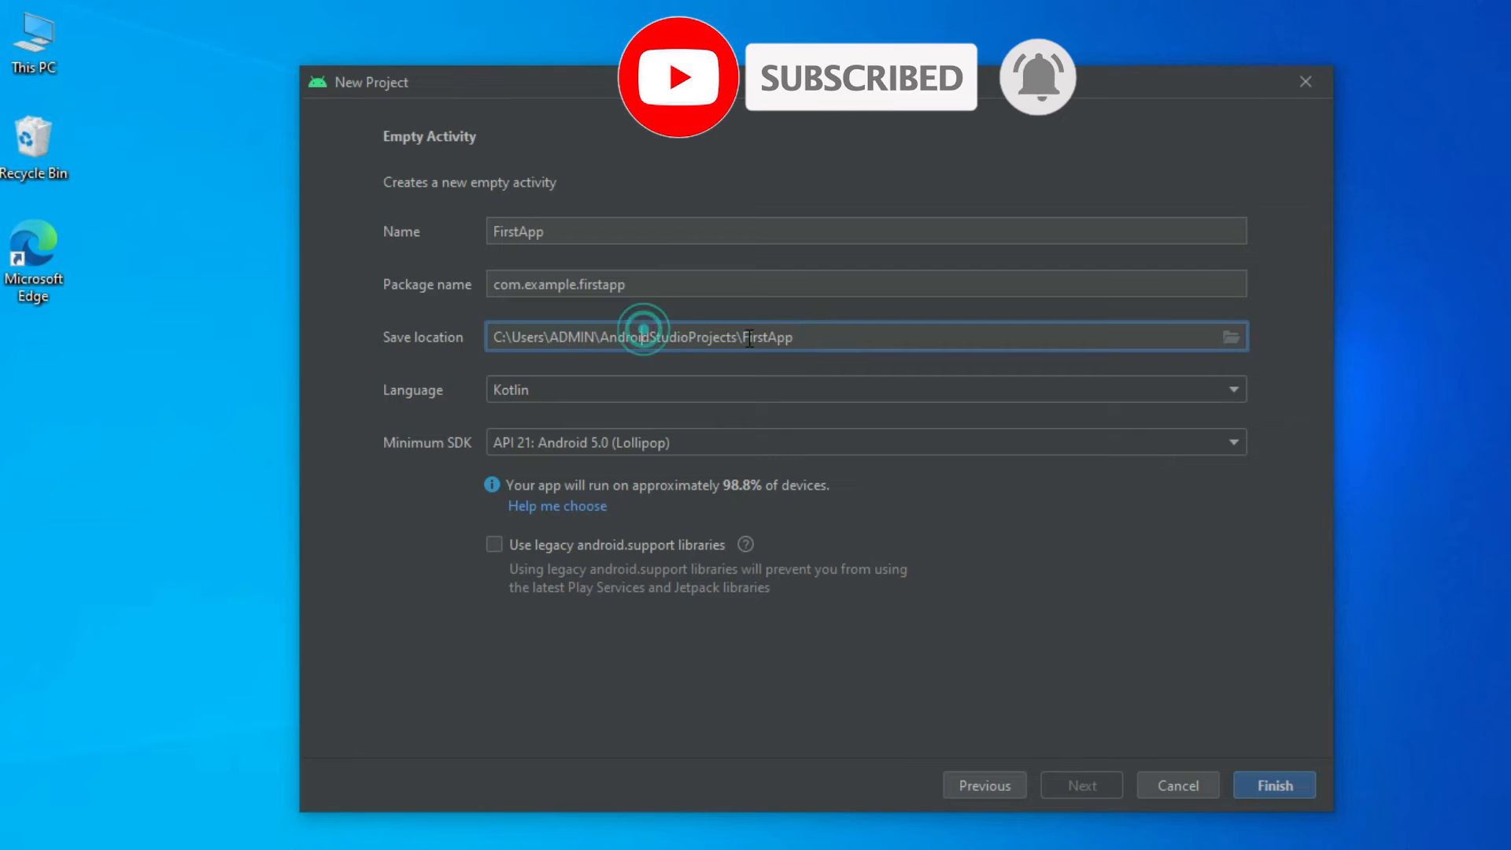
{"action": "double_click", "coordinate": [804, 337]}
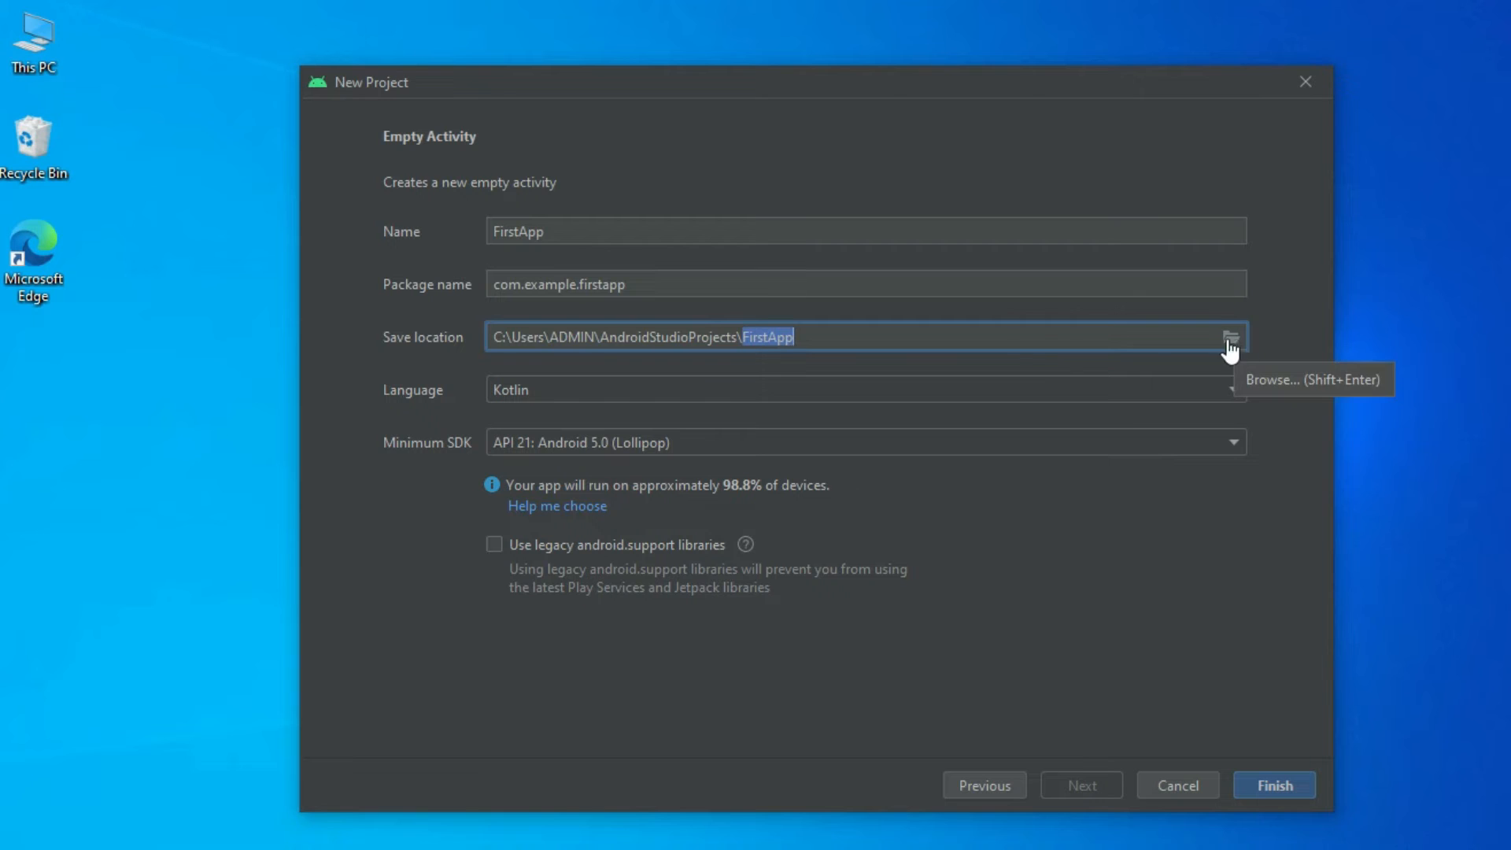
Step: Check the available language and minimum SDK options, keeping Kotlin and API 21: Android 5.0 (Lollipop)
{"action": "left_click", "coordinate": [723, 391]}
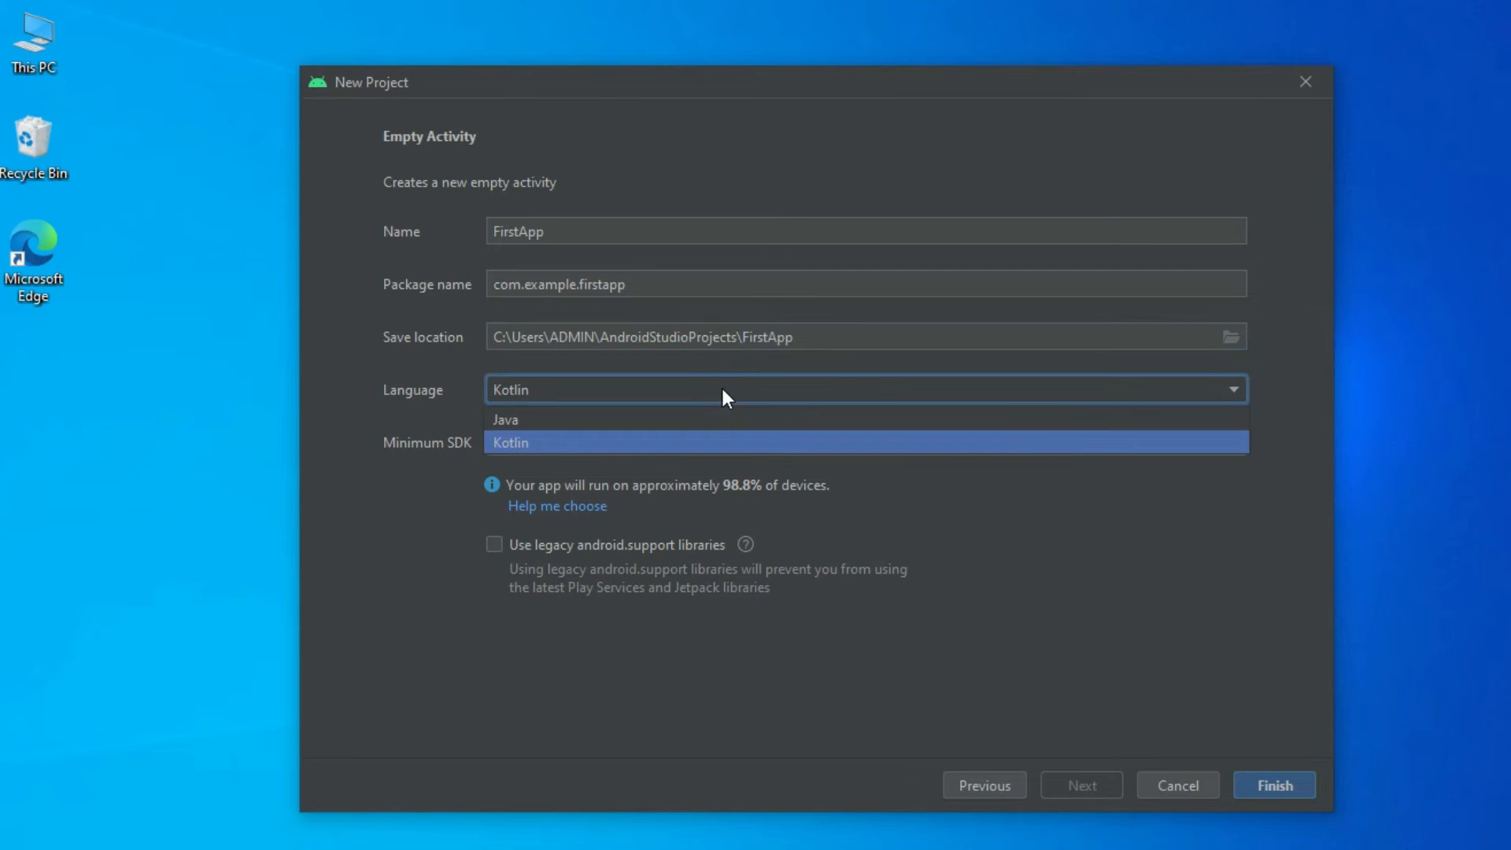
{"action": "left_click", "coordinate": [723, 390]}
{"action": "left_click", "coordinate": [723, 389]}
{"action": "left_click", "coordinate": [721, 391]}
{"action": "left_click", "coordinate": [721, 390]}
{"action": "left_click", "coordinate": [622, 441]}
{"action": "left_click", "coordinate": [622, 440]}
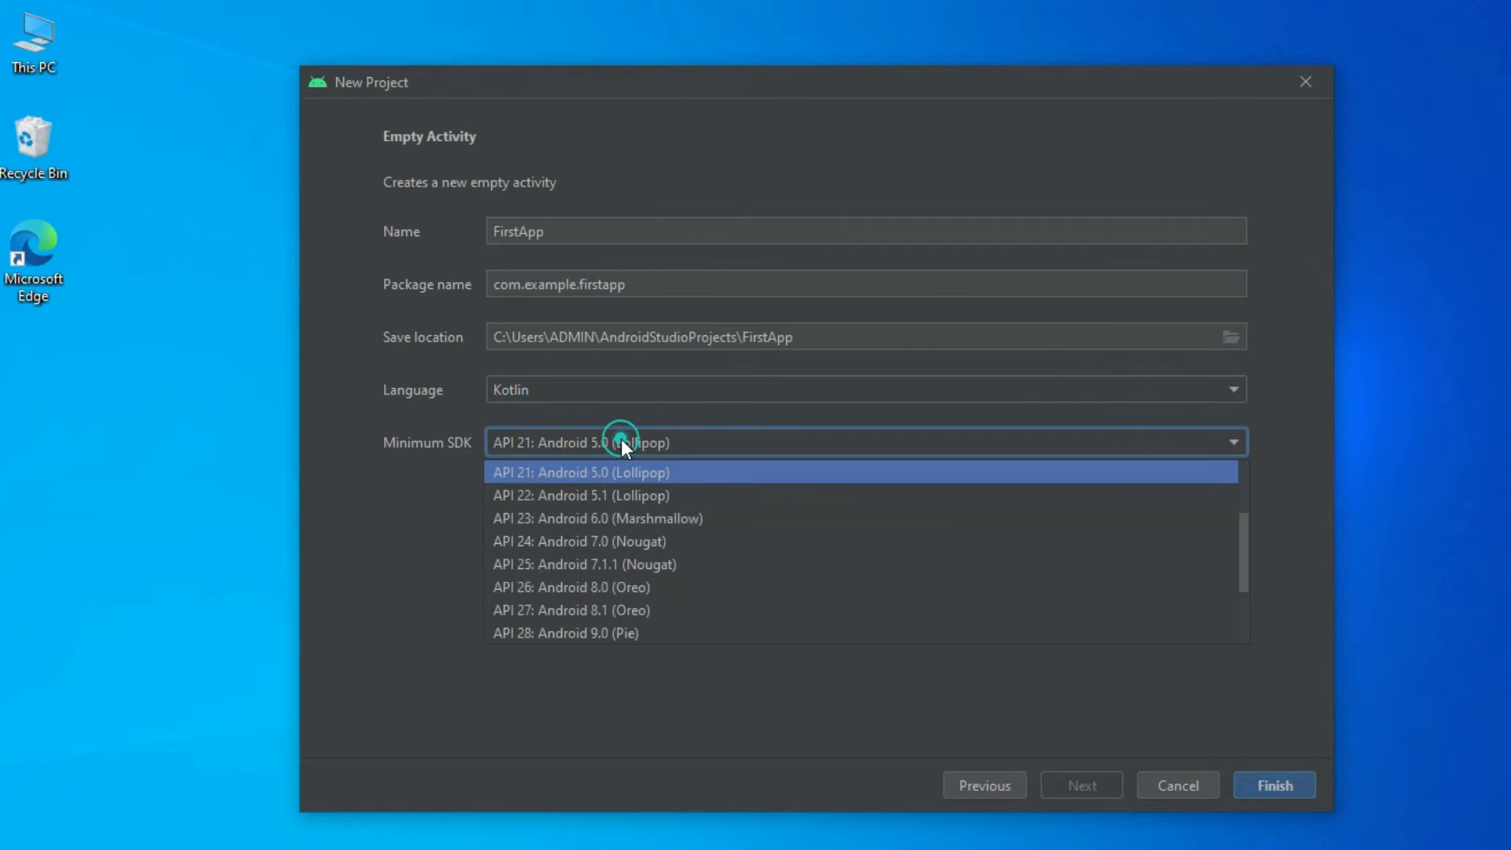
{"action": "left_click", "coordinate": [628, 406]}
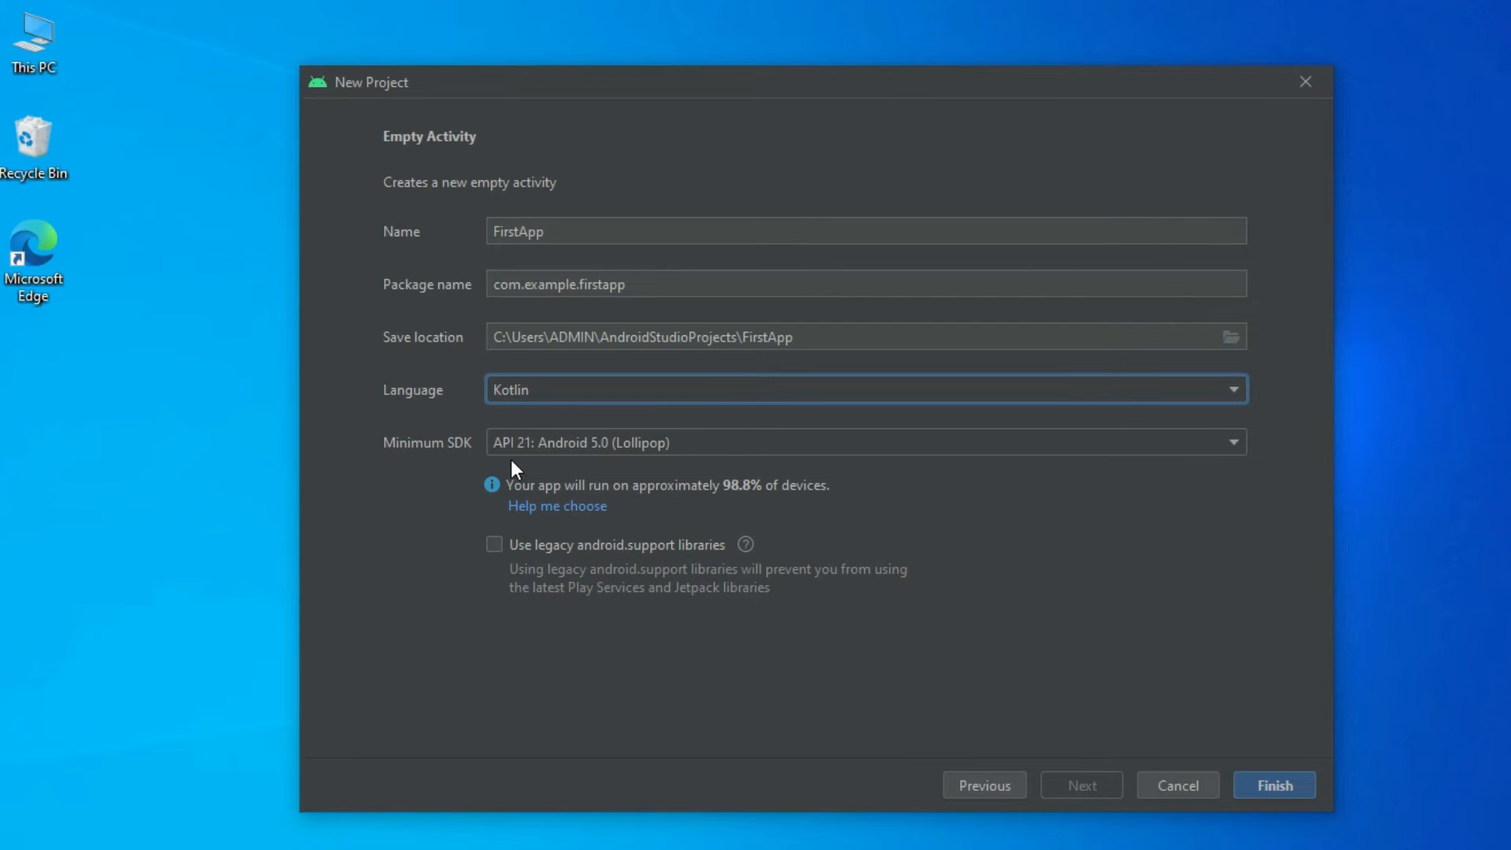
{"action": "key", "text": "Tab"}
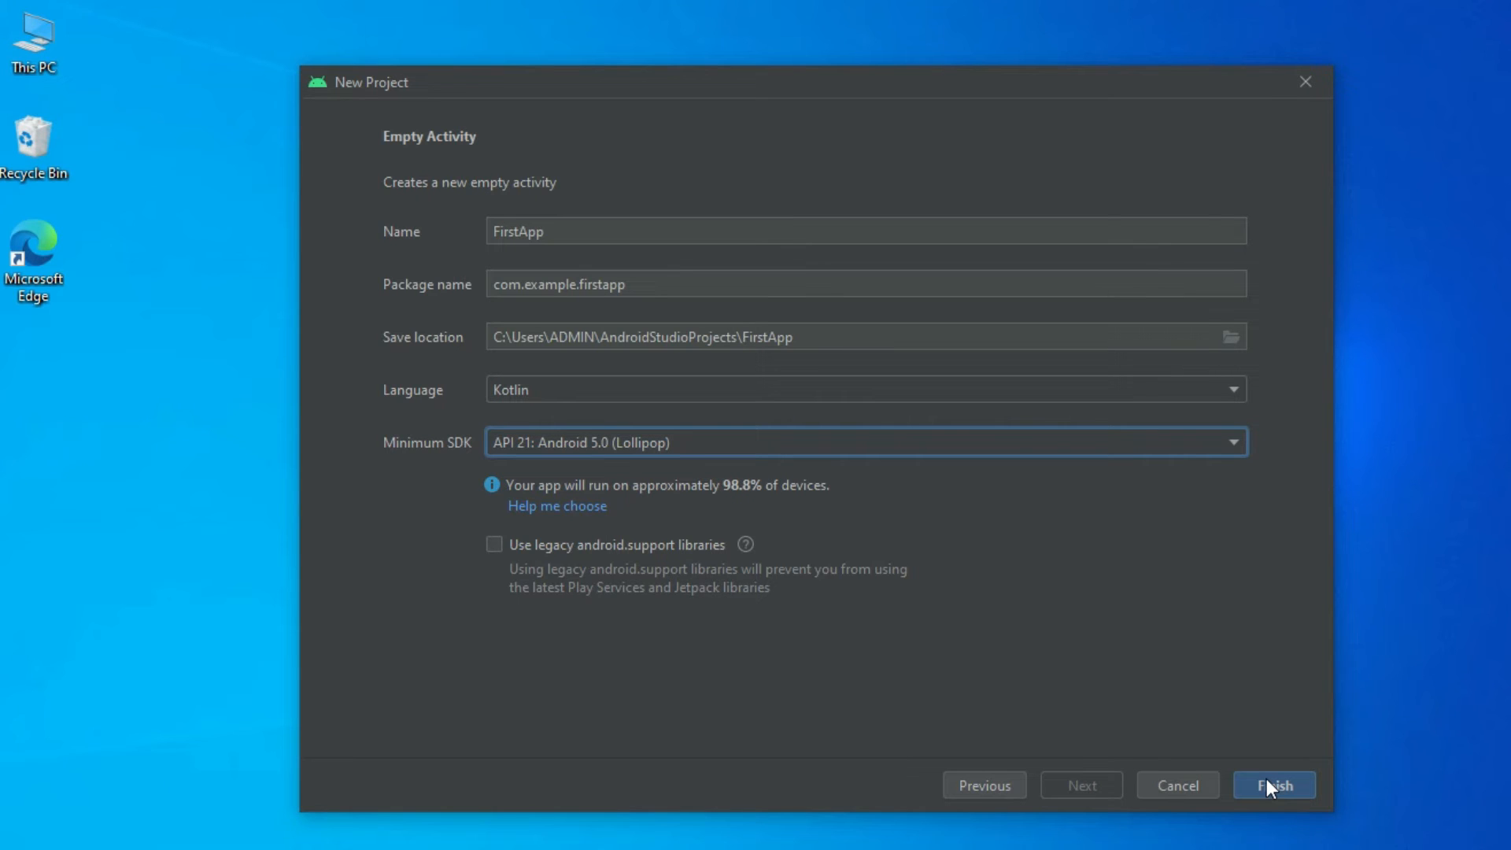
Step: Create the FirstApp project and complete the required Android SDK Platform 32 installation
{"action": "left_click", "coordinate": [1267, 779]}
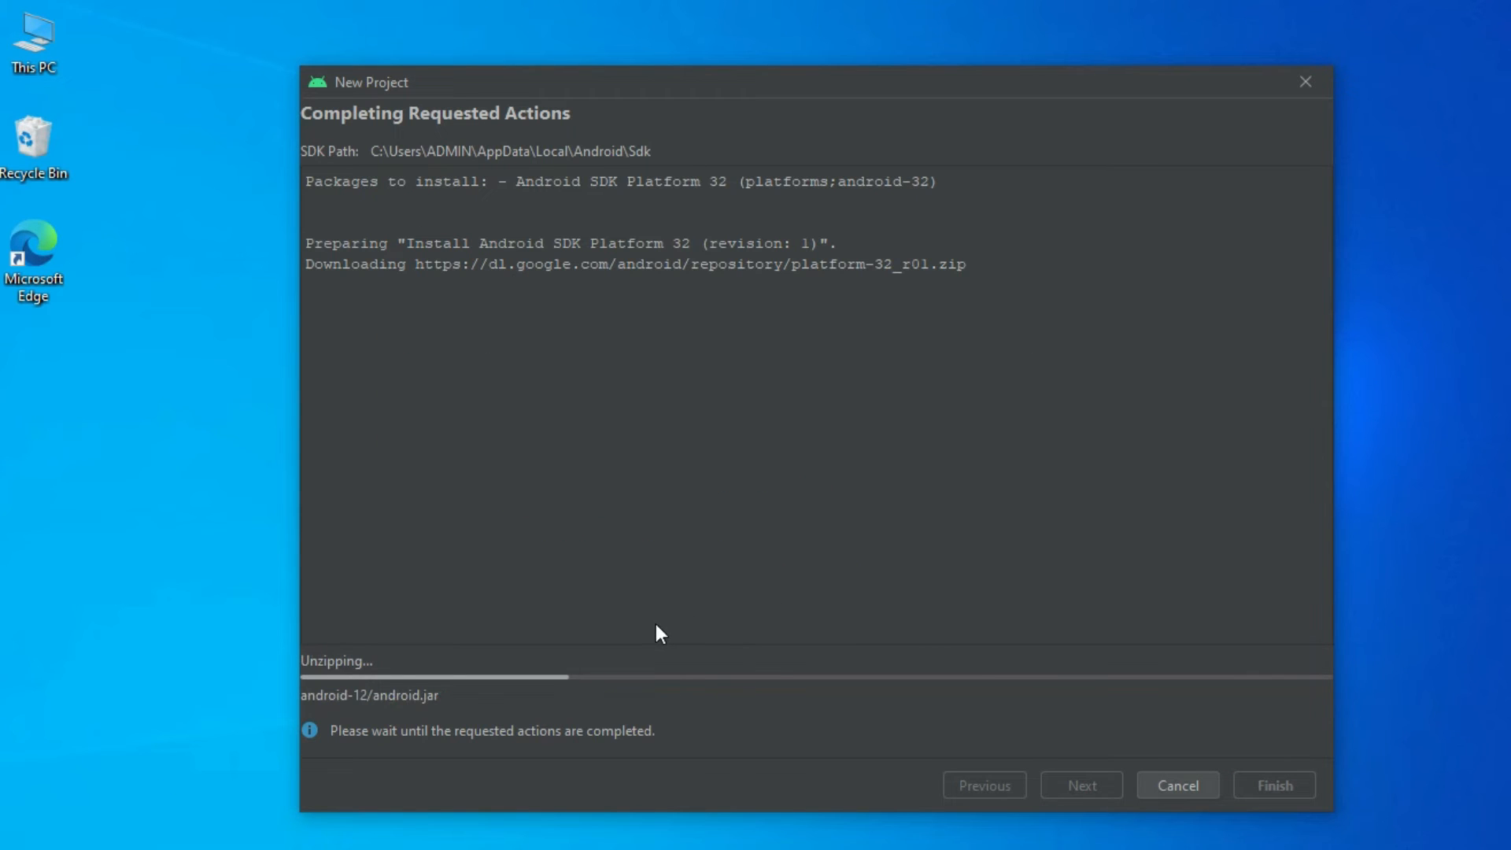
{"action": "left_click", "coordinate": [1288, 779]}
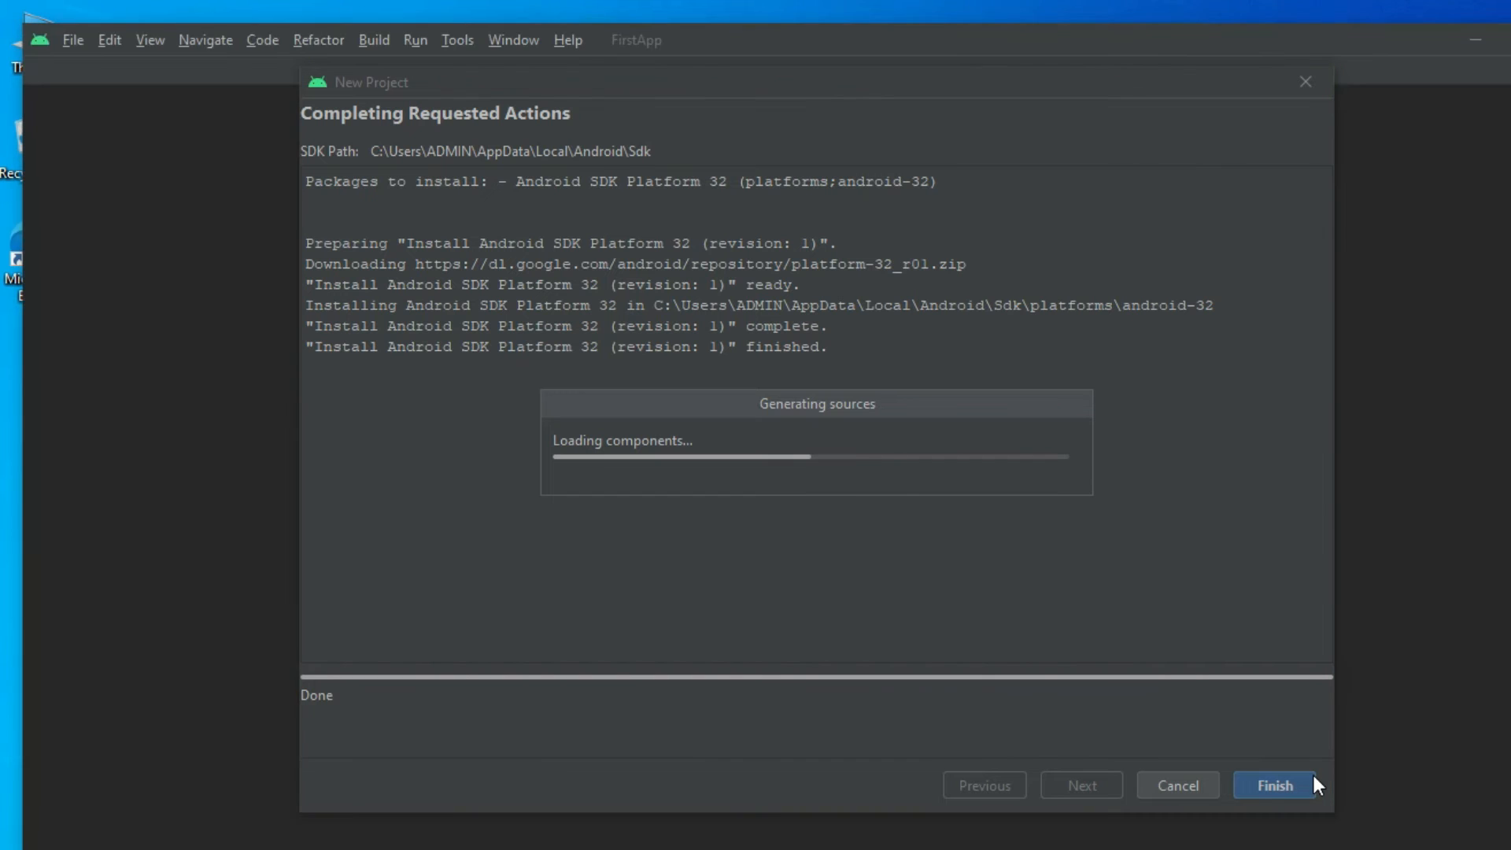
{"action": "left_click", "coordinate": [1311, 775]}
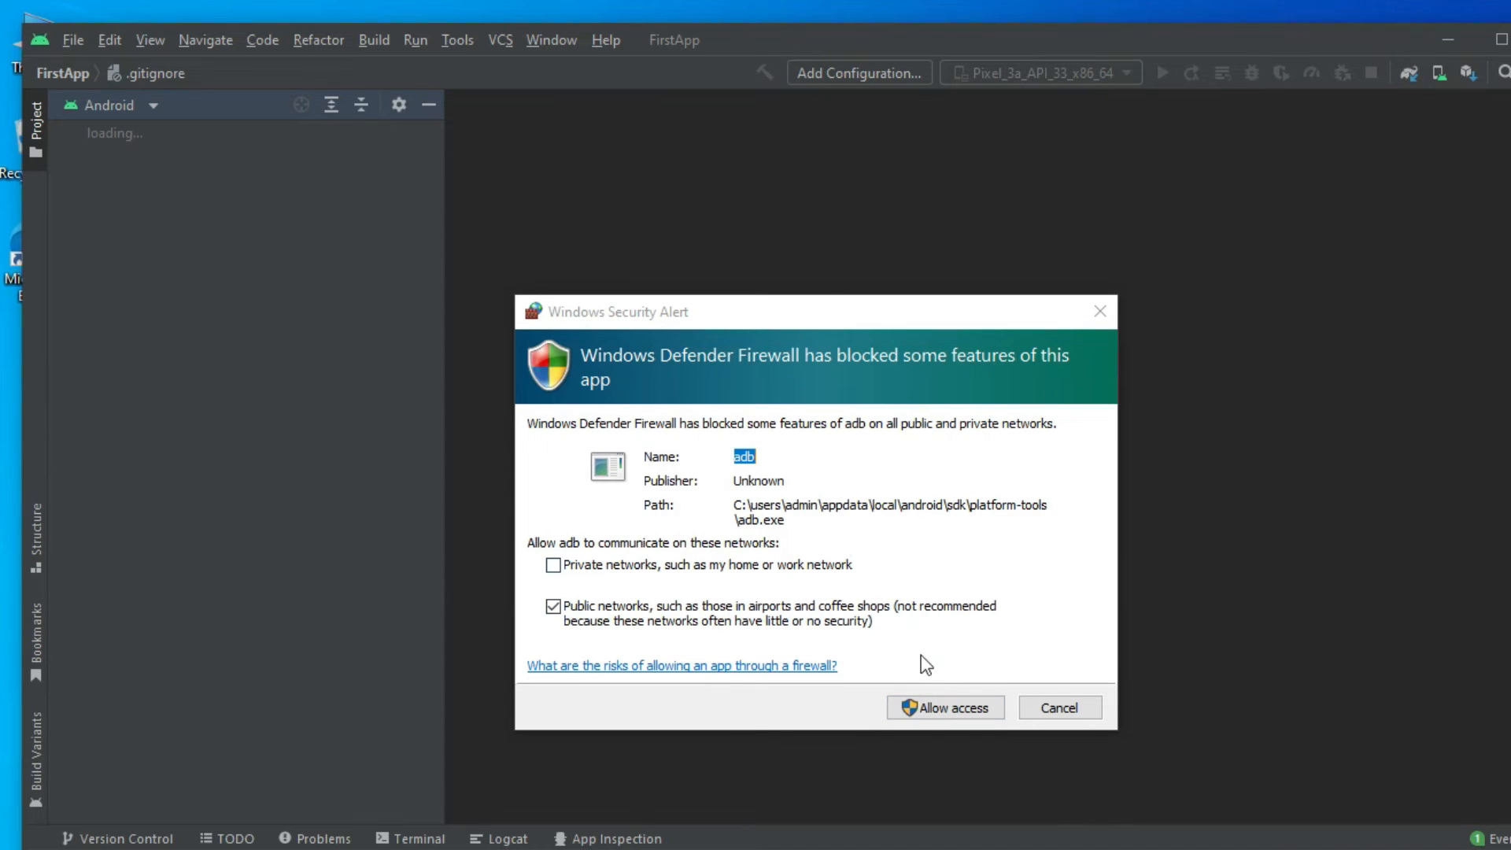
Step: Allow adb through Windows Defender Firewall on public networks and apply the suggested Kotlin code style
{"action": "left_click", "coordinate": [941, 711]}
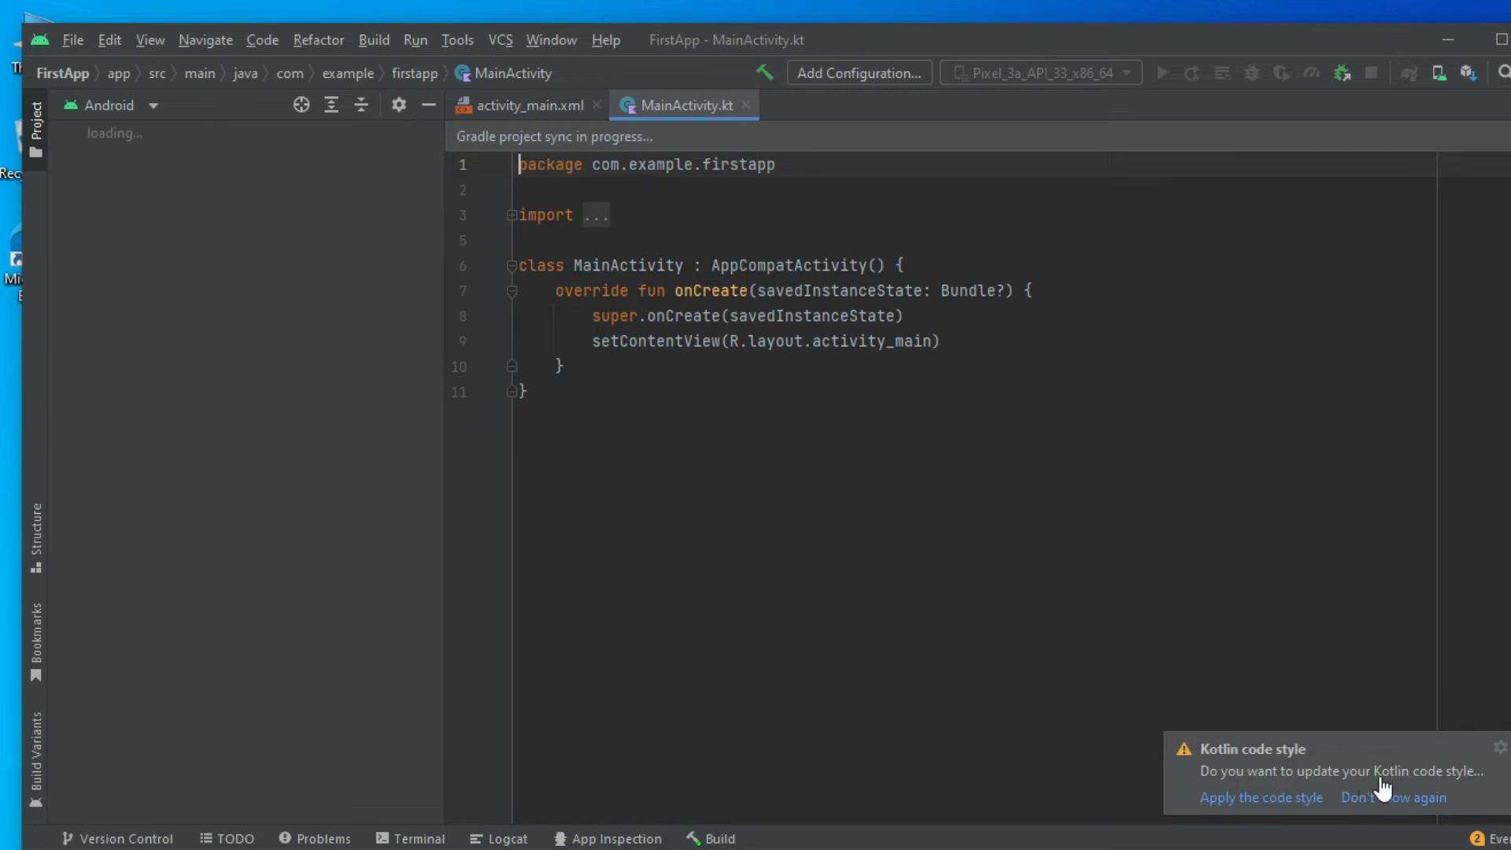
{"action": "left_click", "coordinate": [1257, 801]}
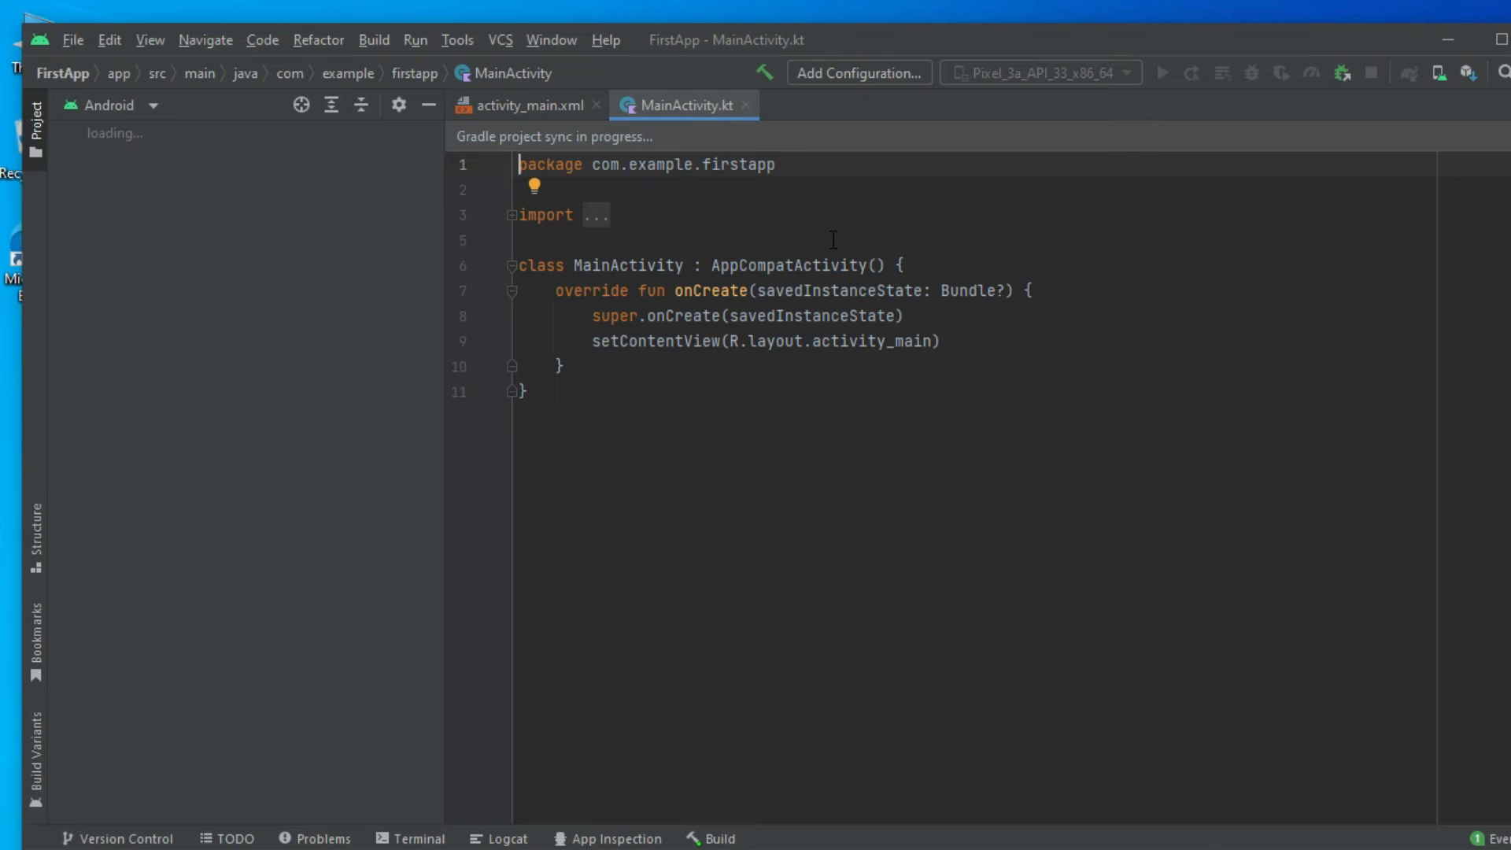
Step: Open the activity_main.xml layout and hide the Attributes pane to make room for the design and blueprint previews
{"action": "left_click", "coordinate": [513, 106]}
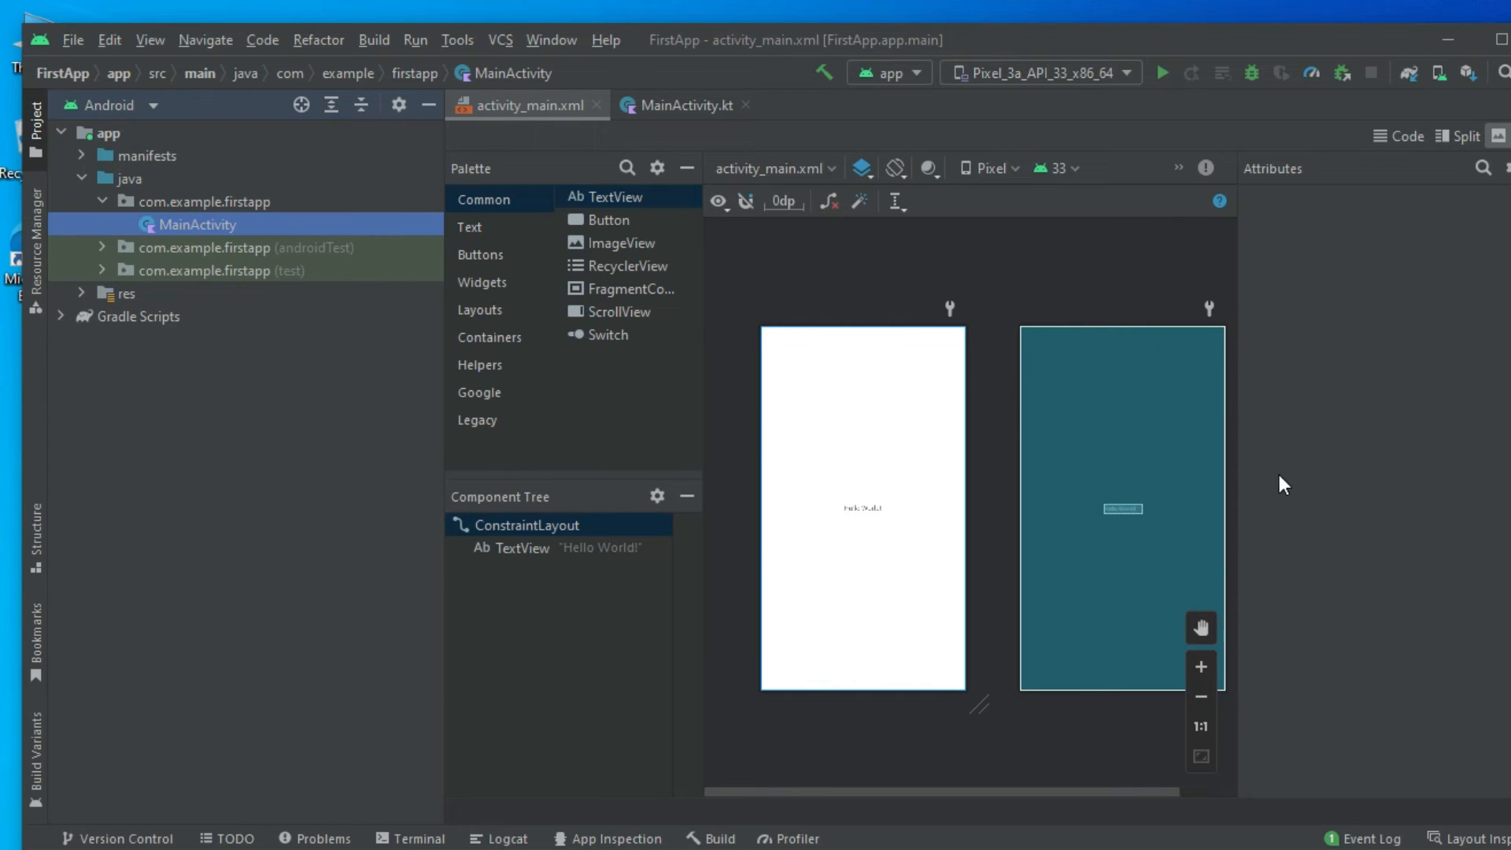
{"action": "left_click", "coordinate": [1201, 667]}
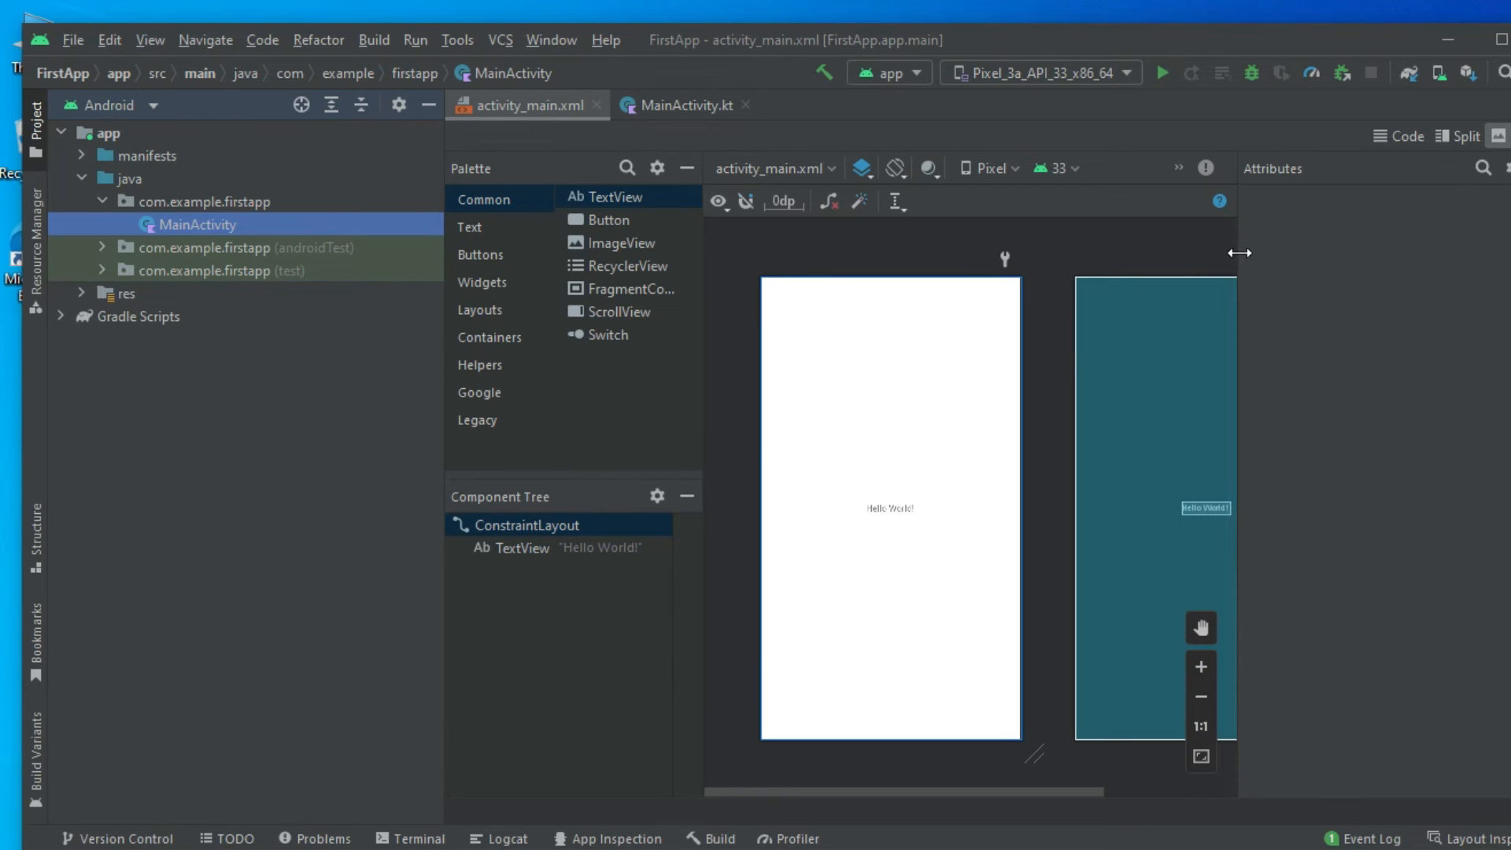
{"action": "left_click", "coordinate": [1510, 168]}
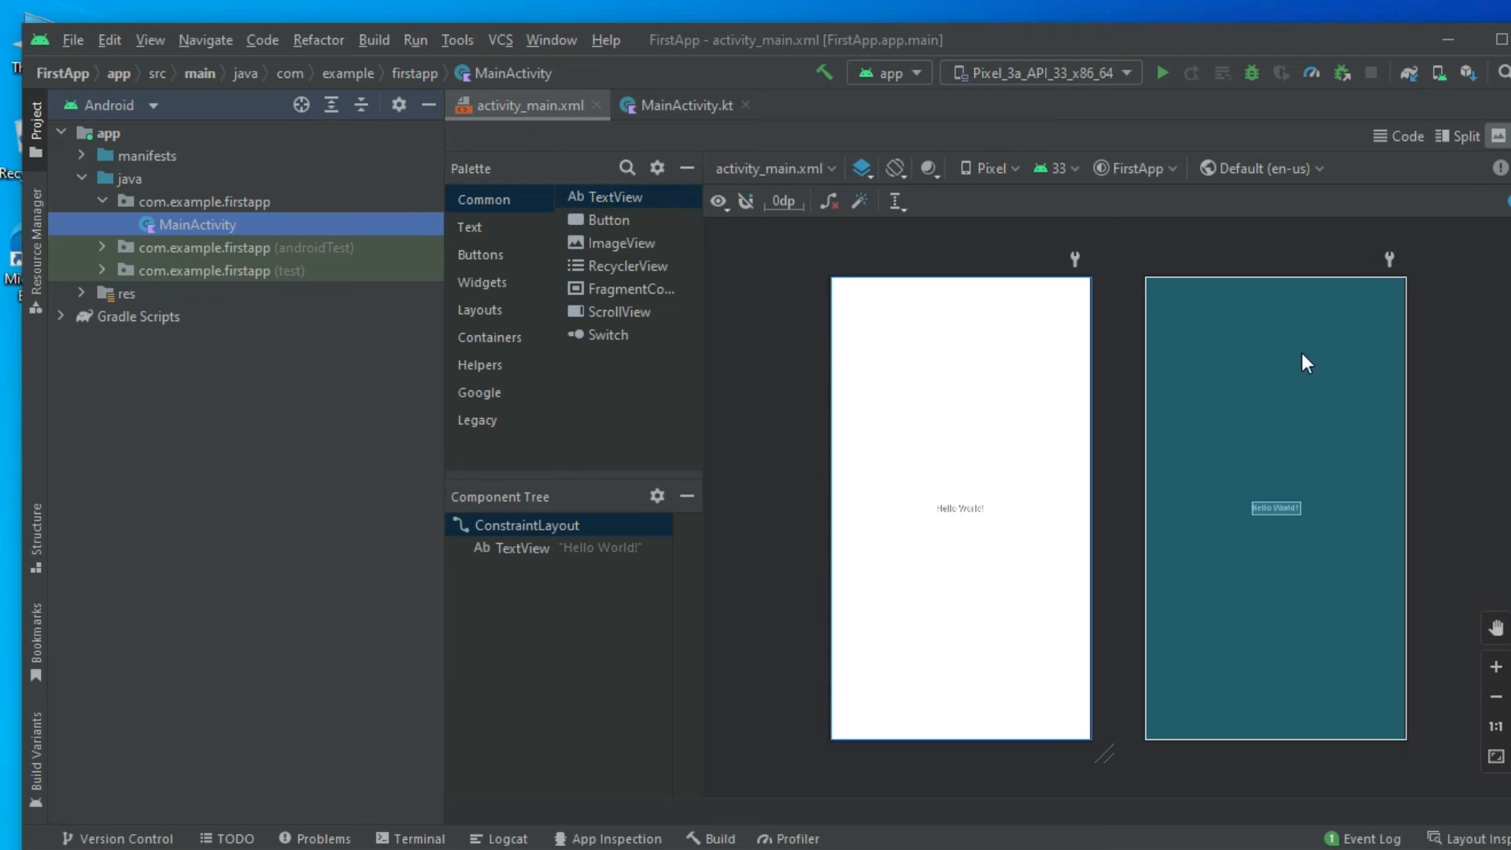
{"action": "left_click", "coordinate": [1497, 668]}
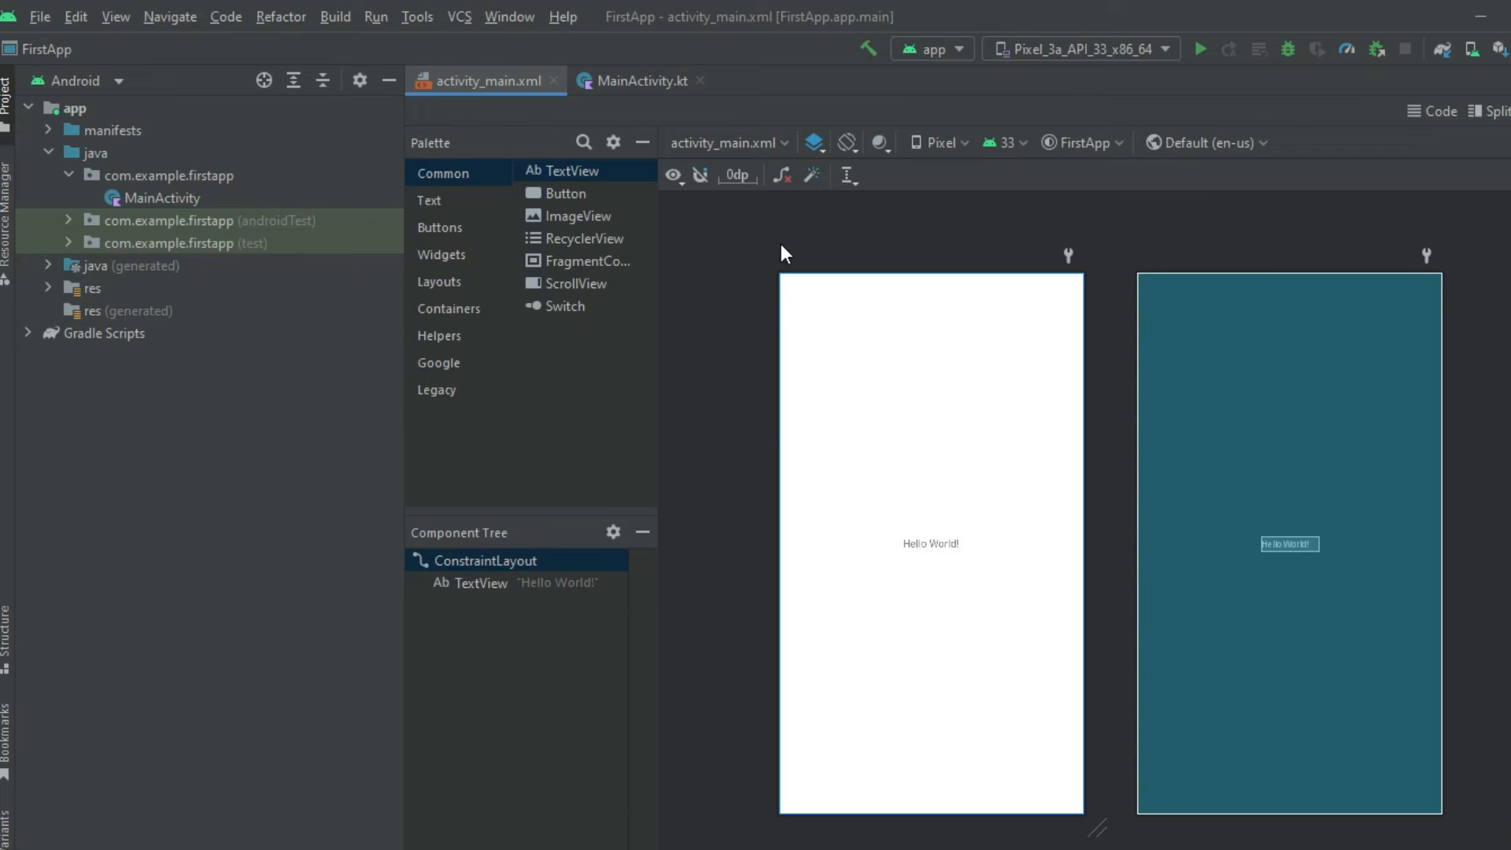
Step: Start creating a new virtual device with the Pixel 2 phone hardware definition and proceed to the system image selection
{"action": "left_click", "coordinate": [1045, 45]}
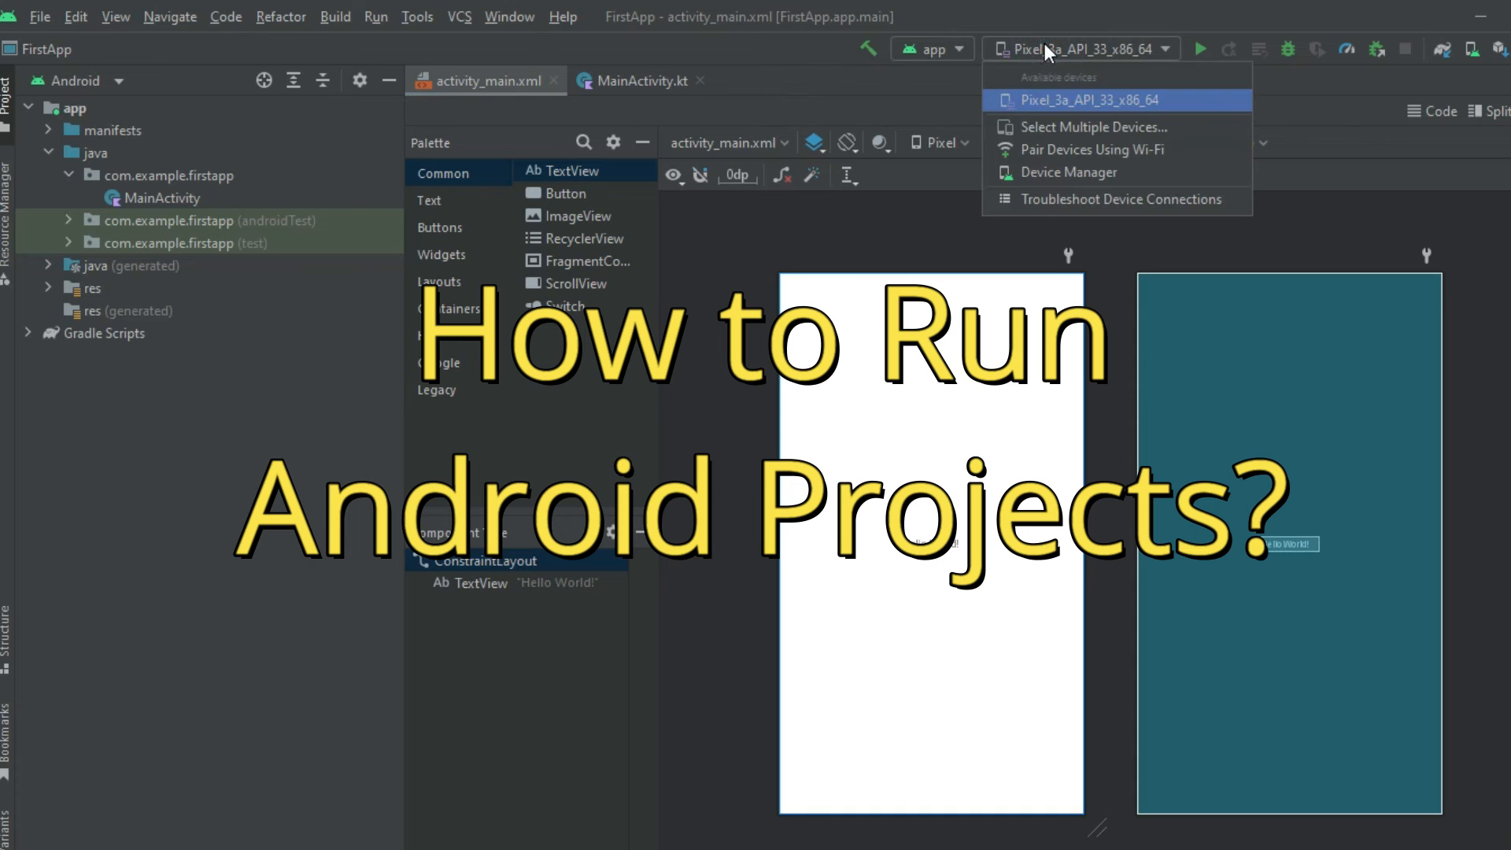
{"action": "left_click", "coordinate": [1024, 178]}
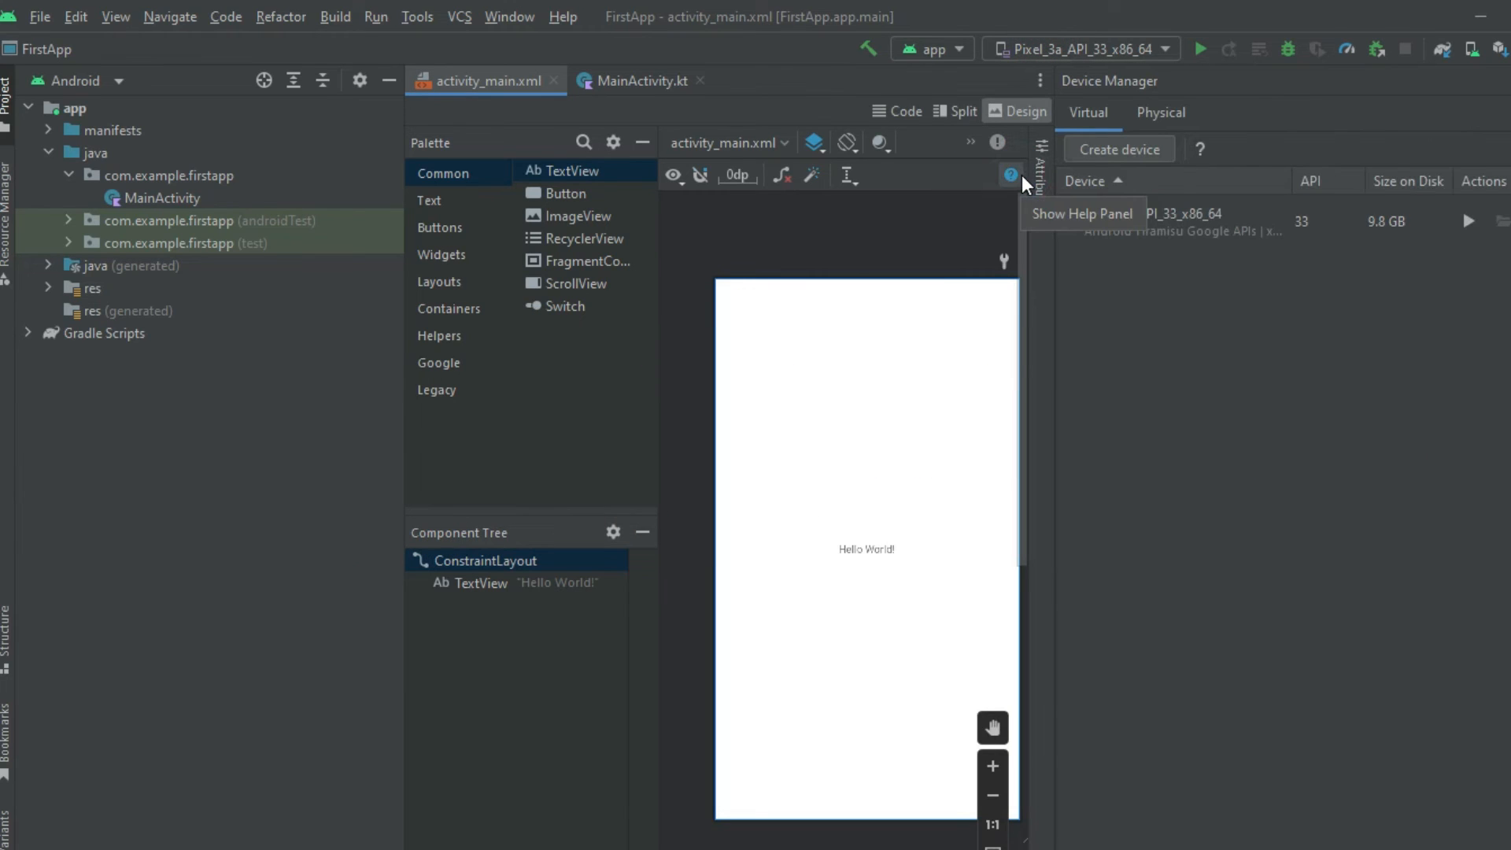
{"action": "left_click", "coordinate": [1121, 147]}
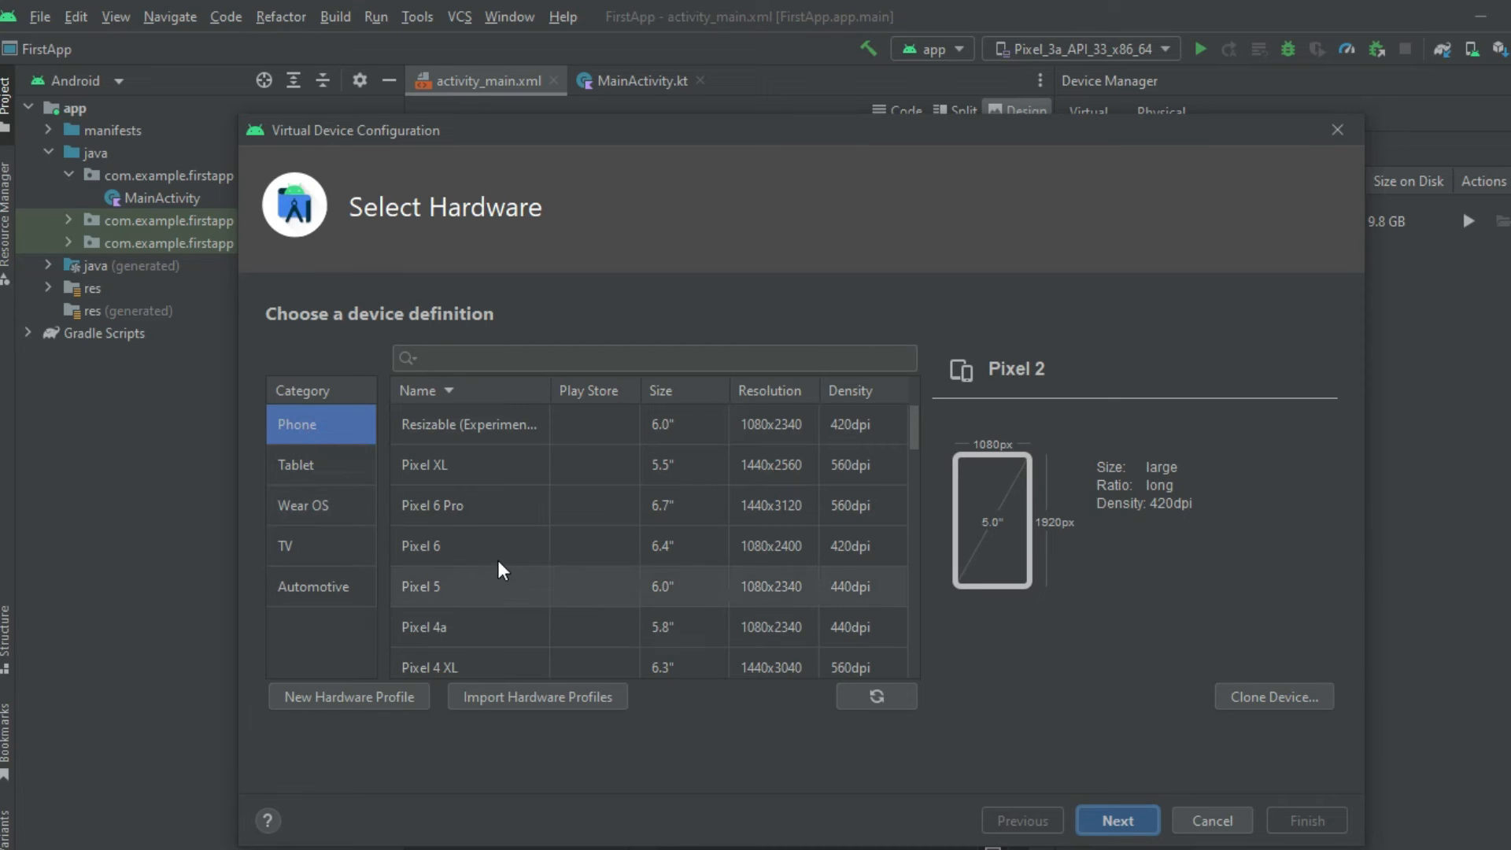
{"action": "scroll", "coordinate": [500, 569], "scroll_direction": "down", "scroll_amount": 4}
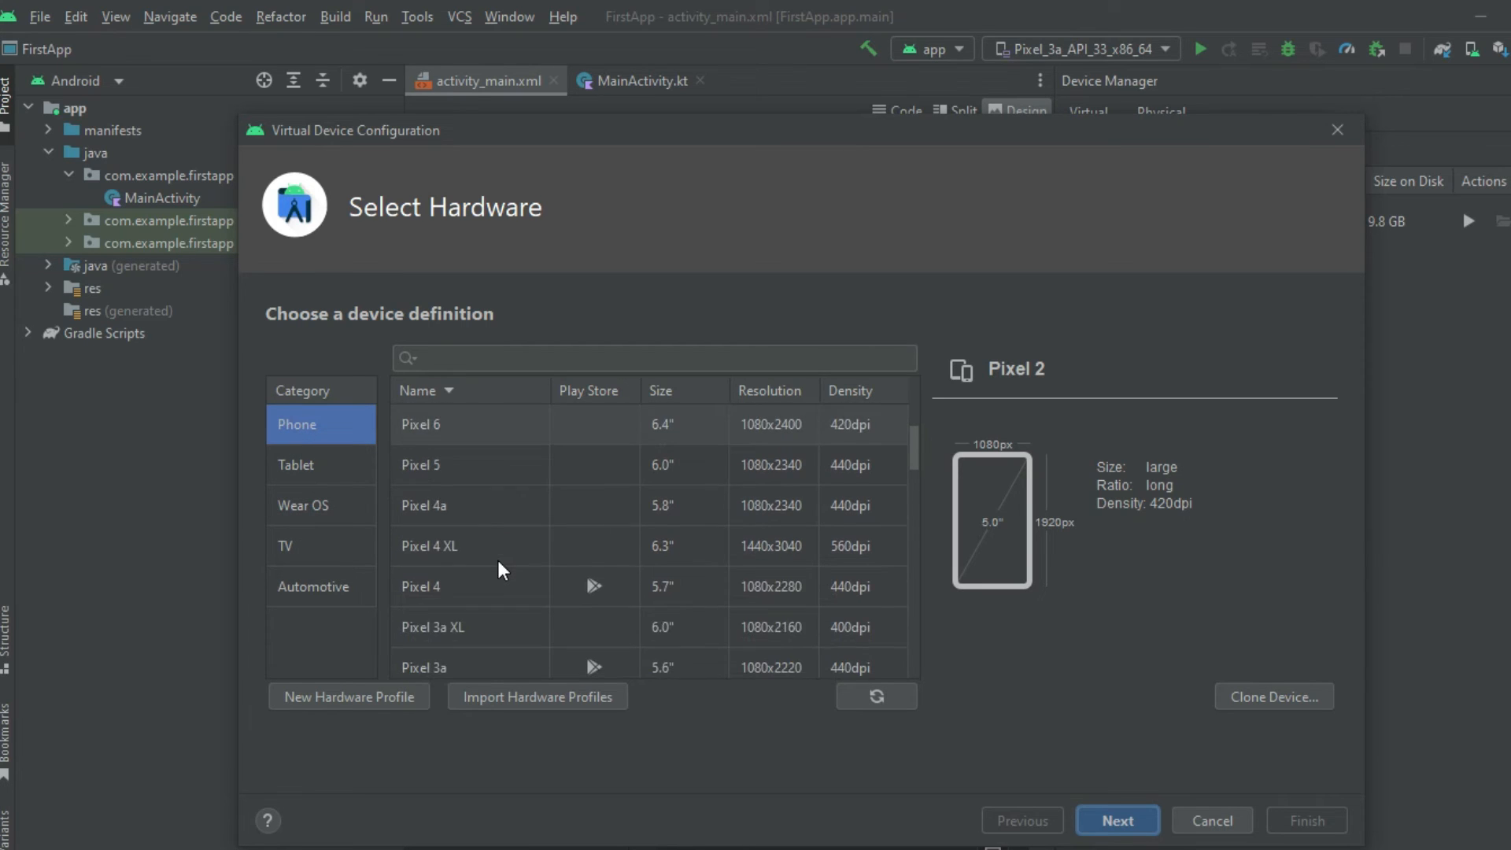
{"action": "scroll", "coordinate": [500, 568], "scroll_direction": "down", "scroll_amount": 6}
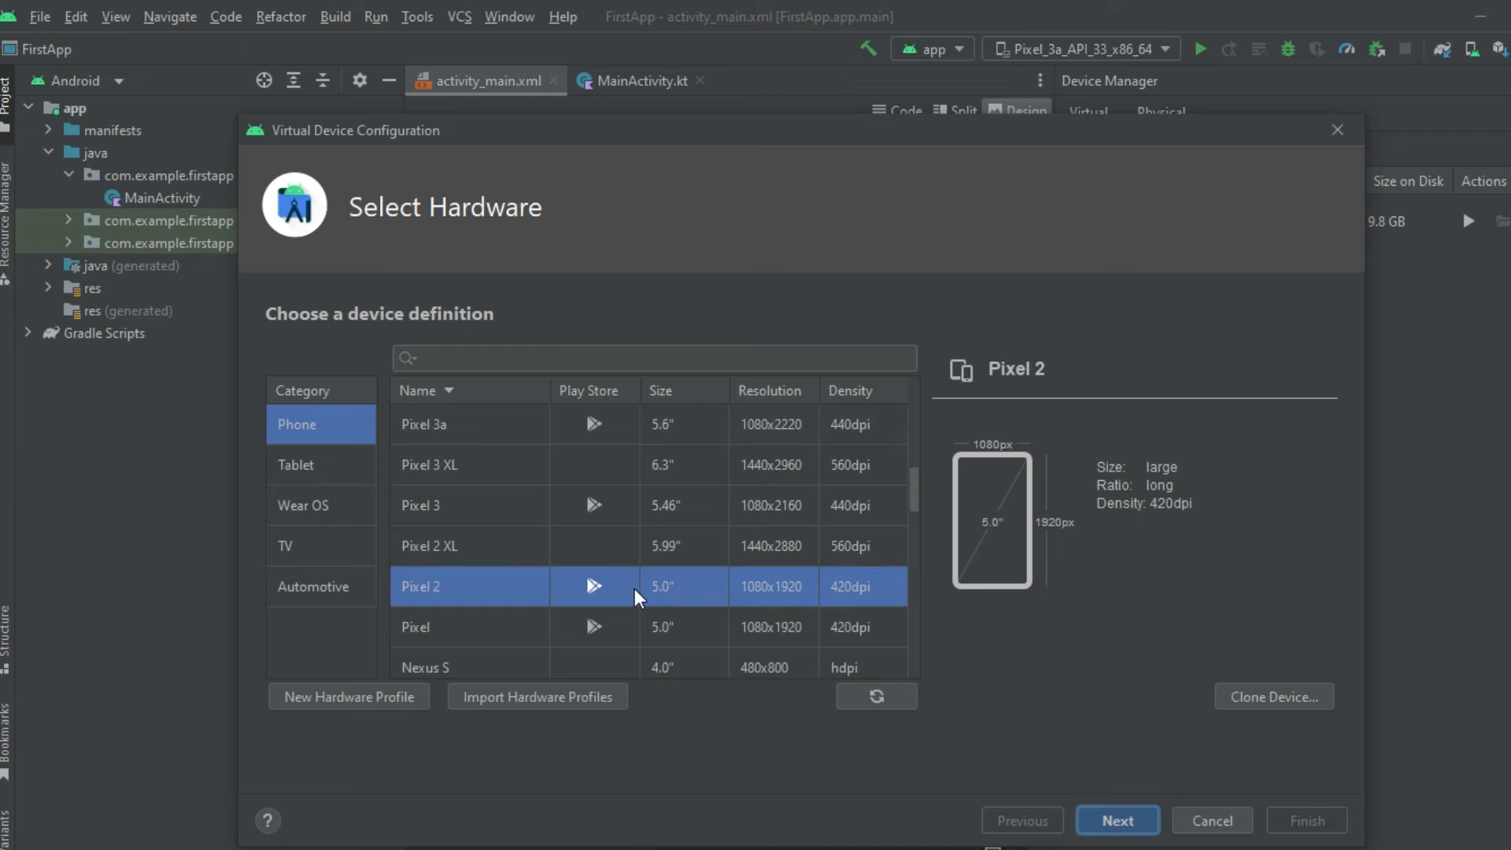
{"action": "left_click", "coordinate": [508, 596]}
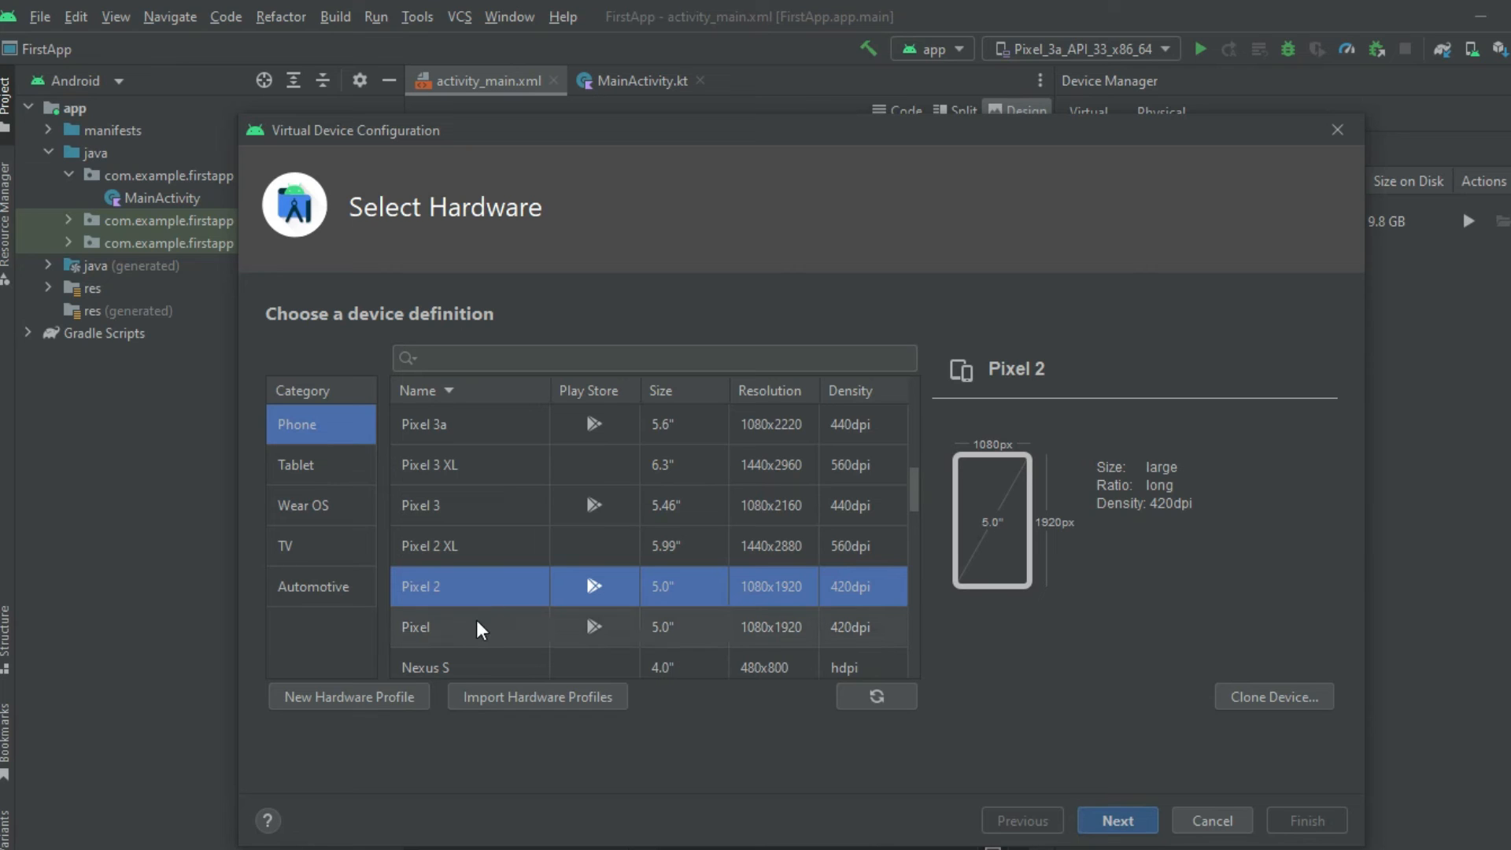
{"action": "left_click", "coordinate": [1139, 820]}
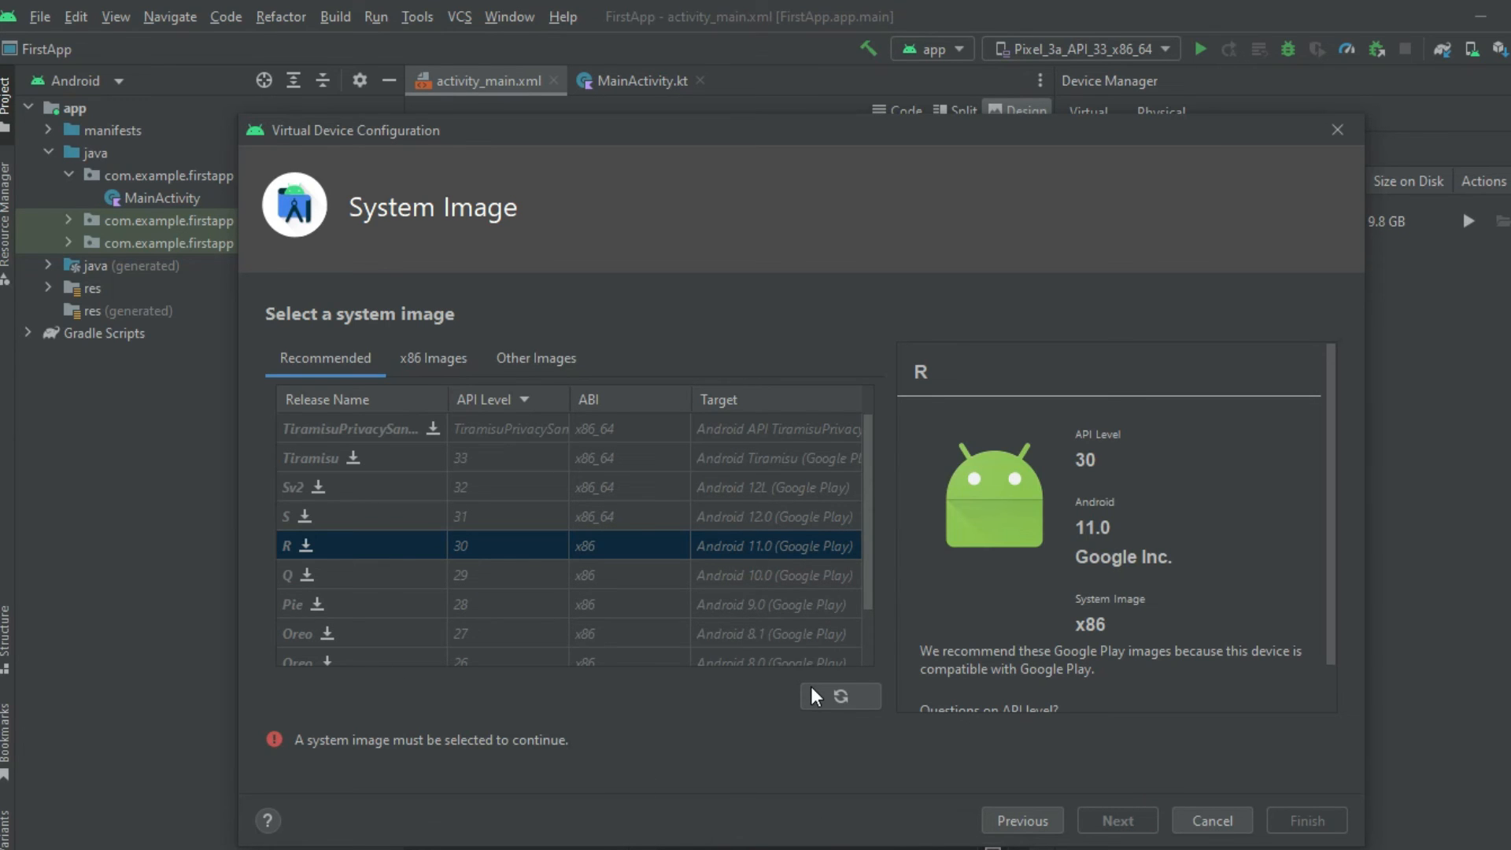
Step: Download the Pie system image (API 28, x86, Android 9.0 Google Play), accepting its license agreement, and complete the installation
{"action": "scroll", "coordinate": [306, 542], "scroll_direction": "down", "scroll_amount": 1}
{"action": "left_click", "coordinate": [299, 534]}
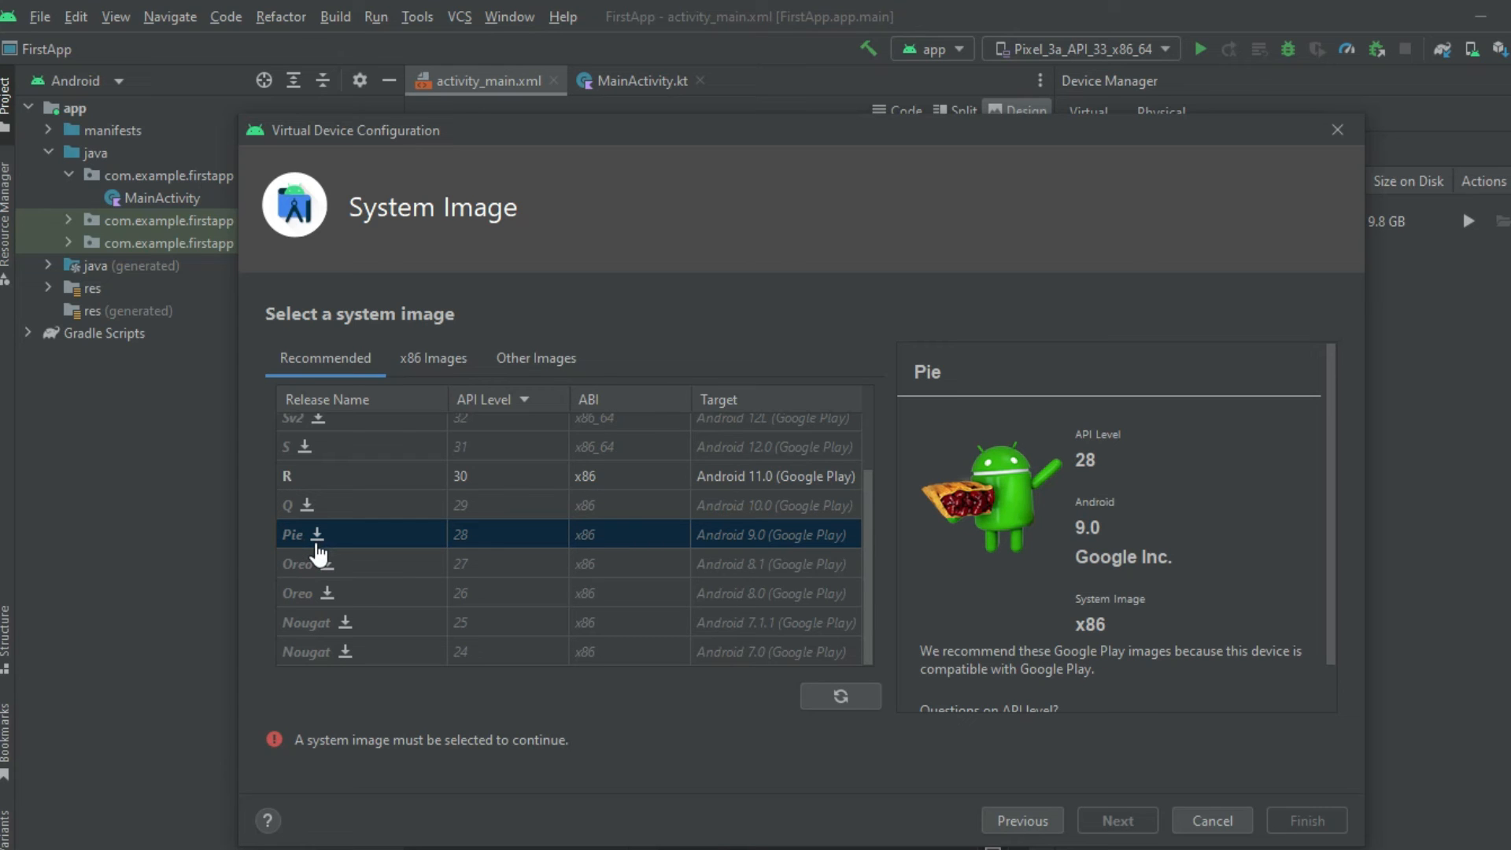
{"action": "left_click", "coordinate": [317, 539]}
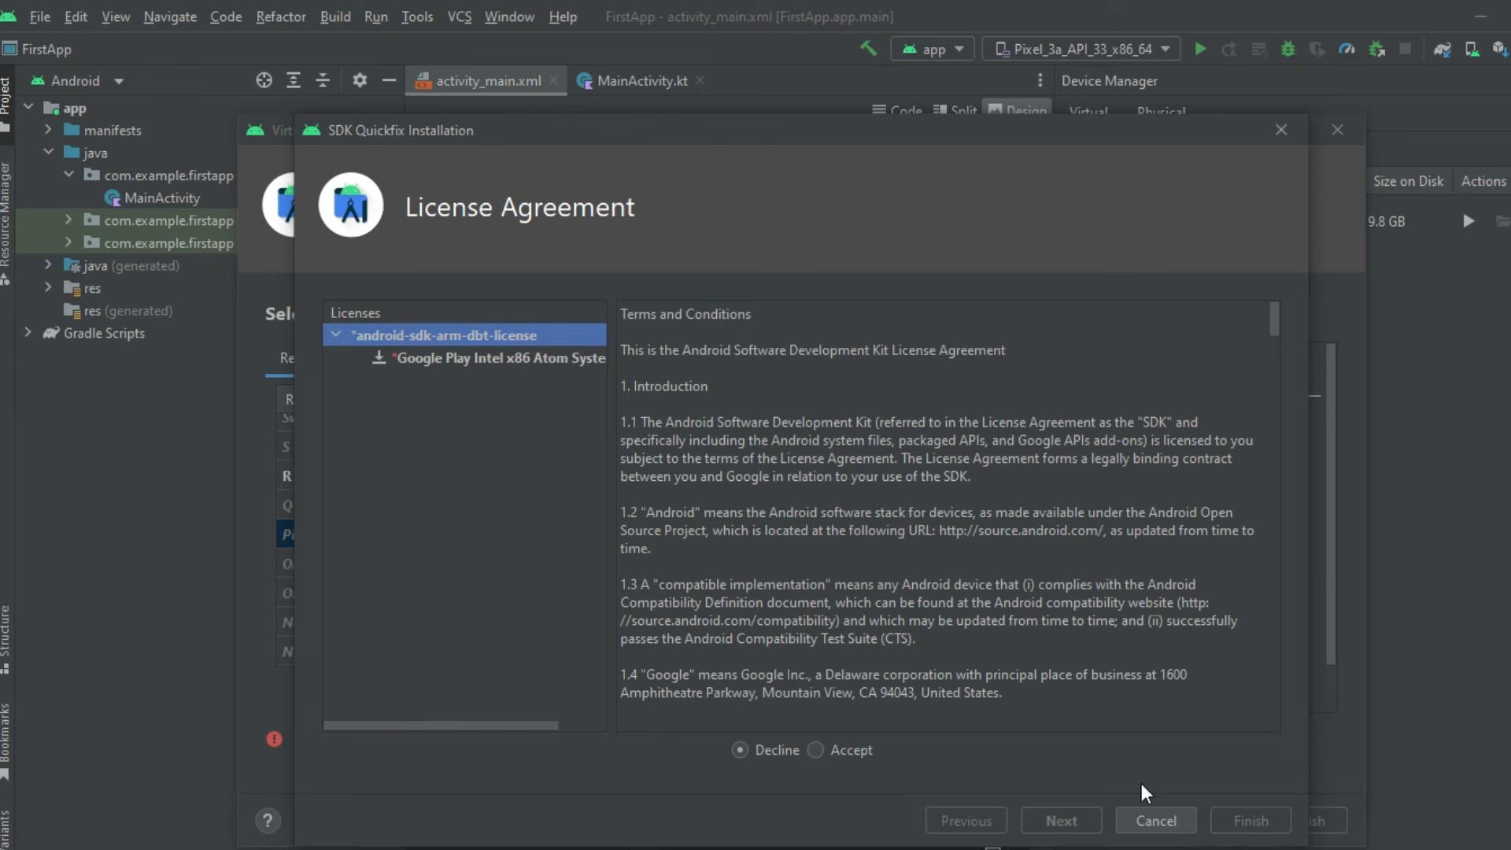
{"action": "left_click", "coordinate": [814, 751]}
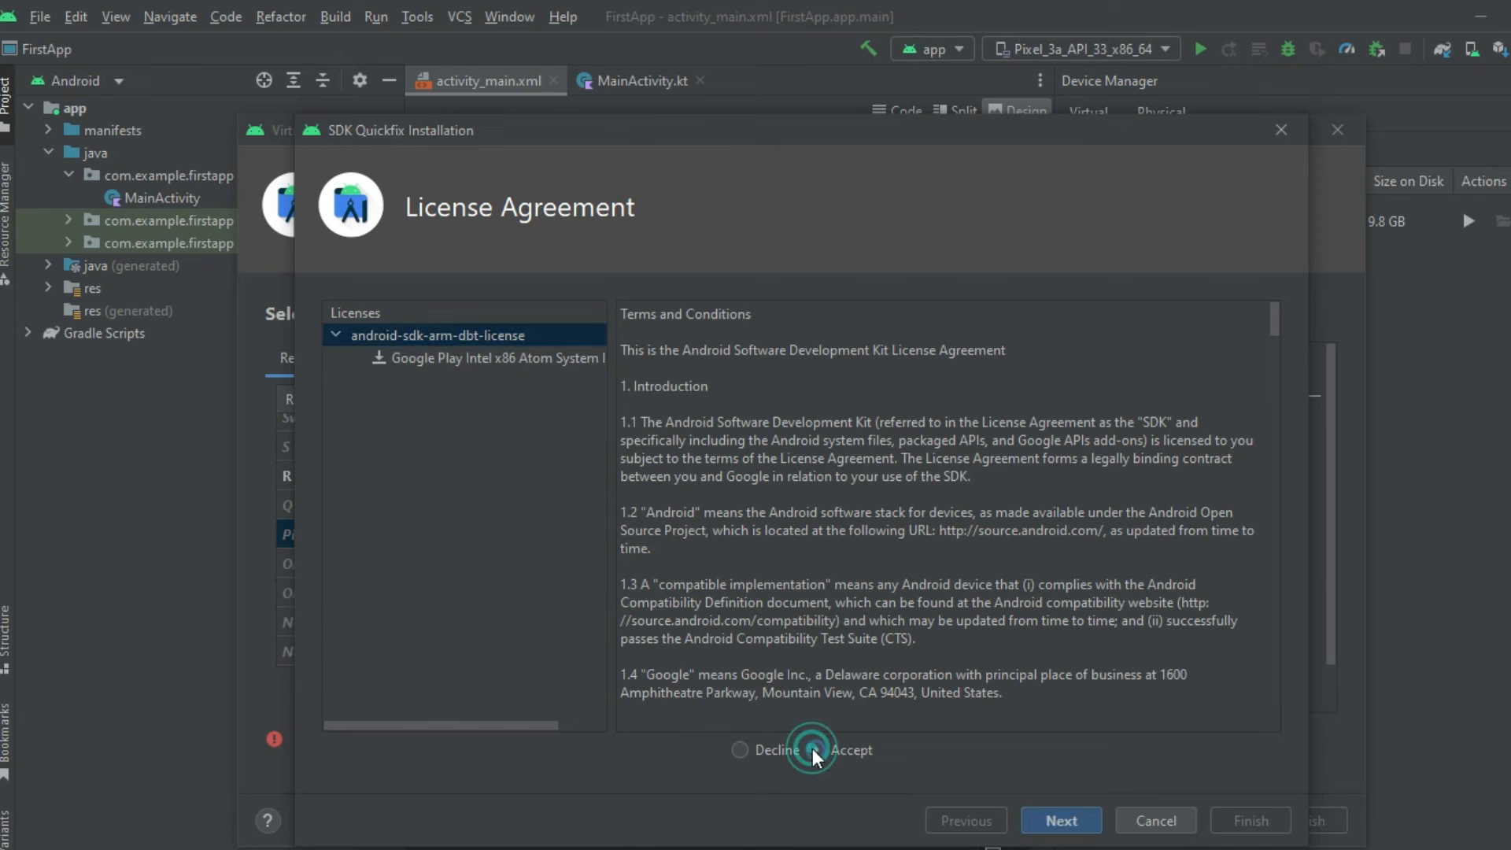
{"action": "left_click", "coordinate": [1082, 820]}
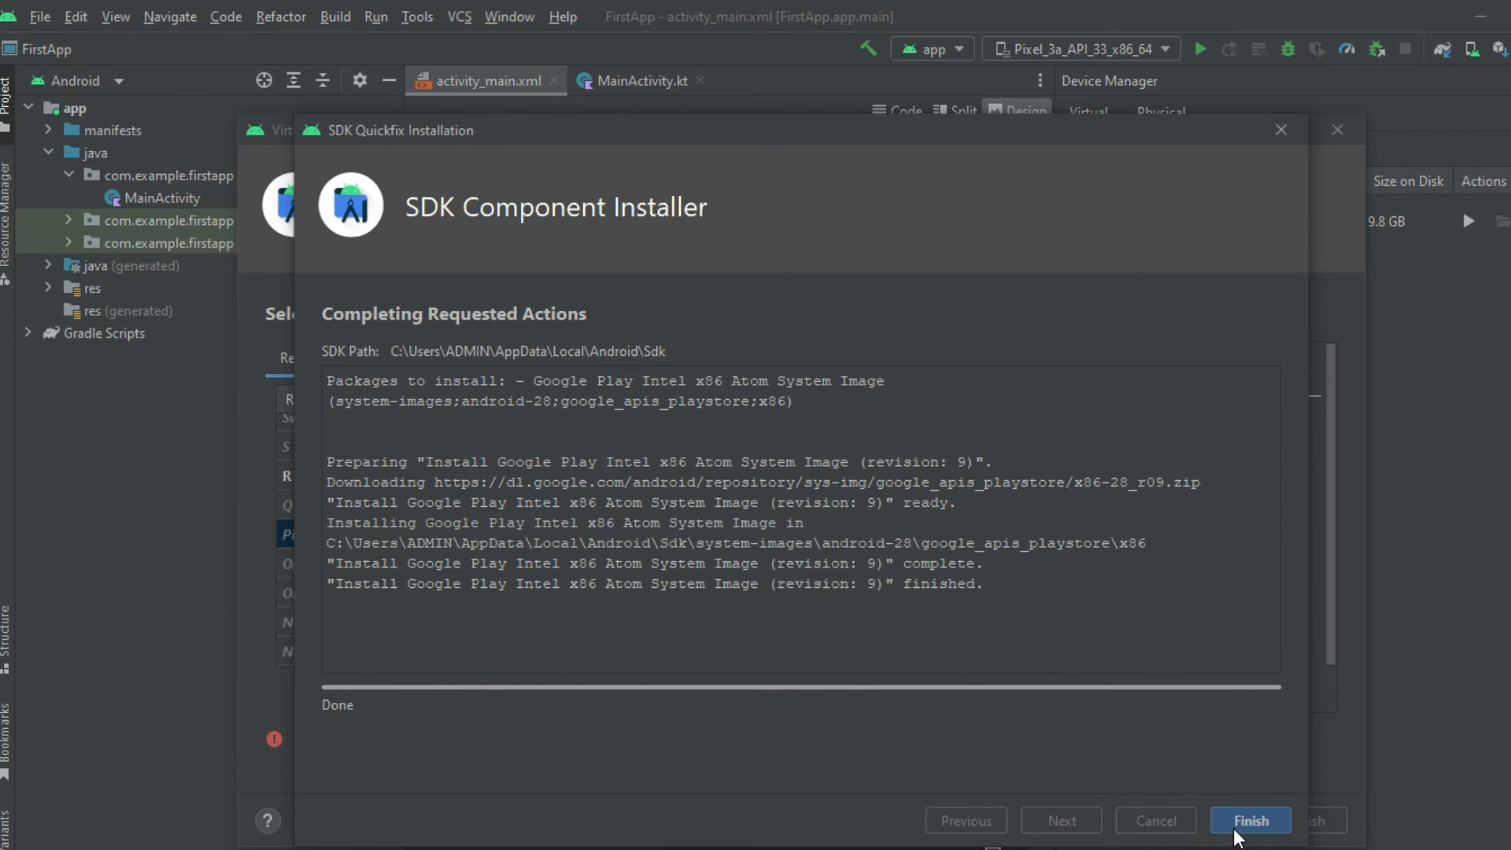
{"action": "left_click", "coordinate": [1241, 820]}
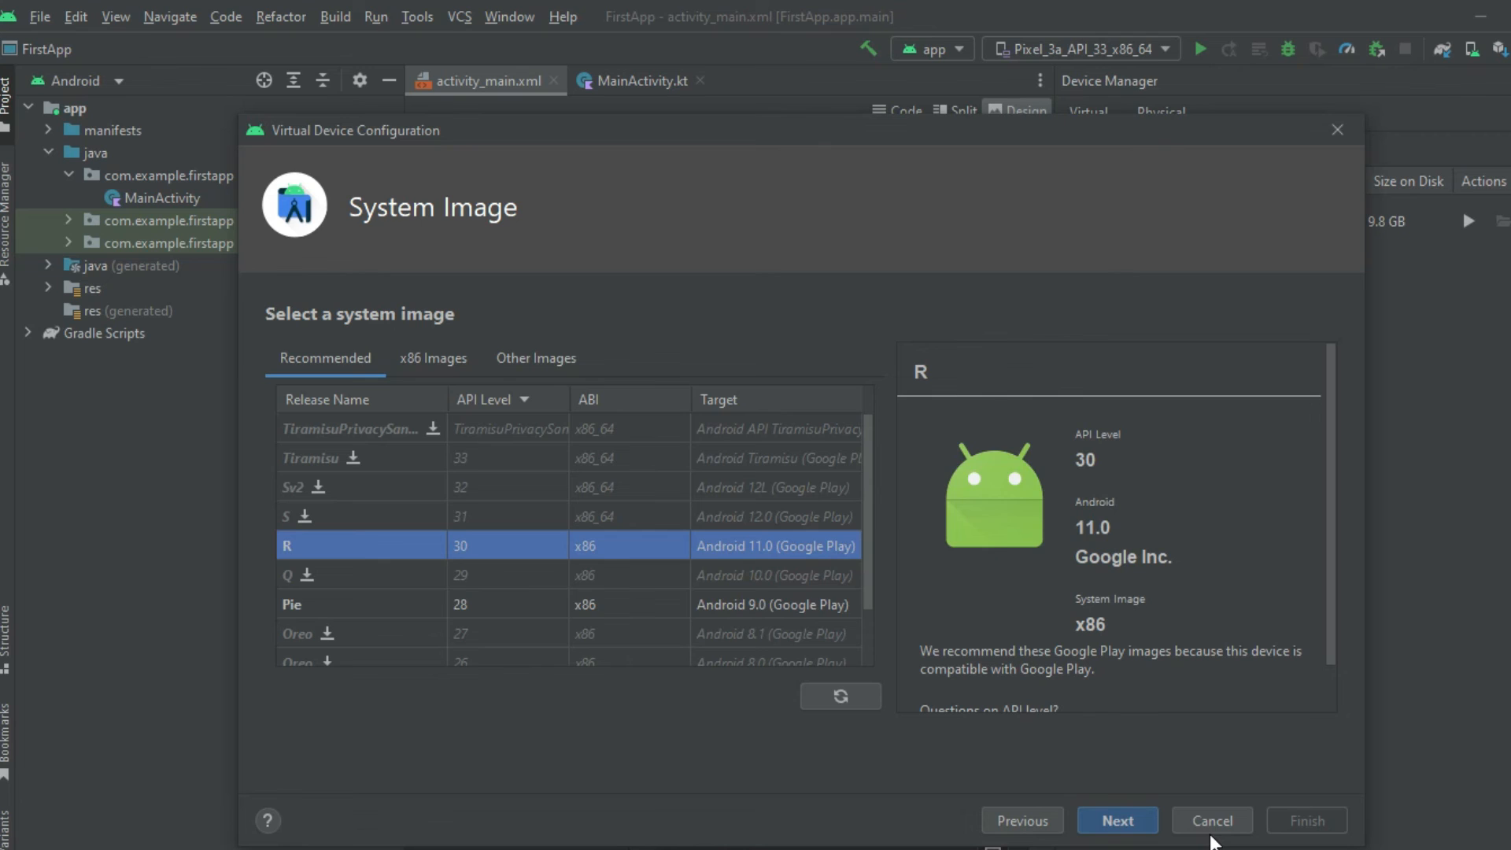
Step: Create the Pixel 2 virtual device from the Pie system image with portrait startup orientation, and run the app on it
{"action": "left_click", "coordinate": [336, 603]}
{"action": "left_click", "coordinate": [1125, 822]}
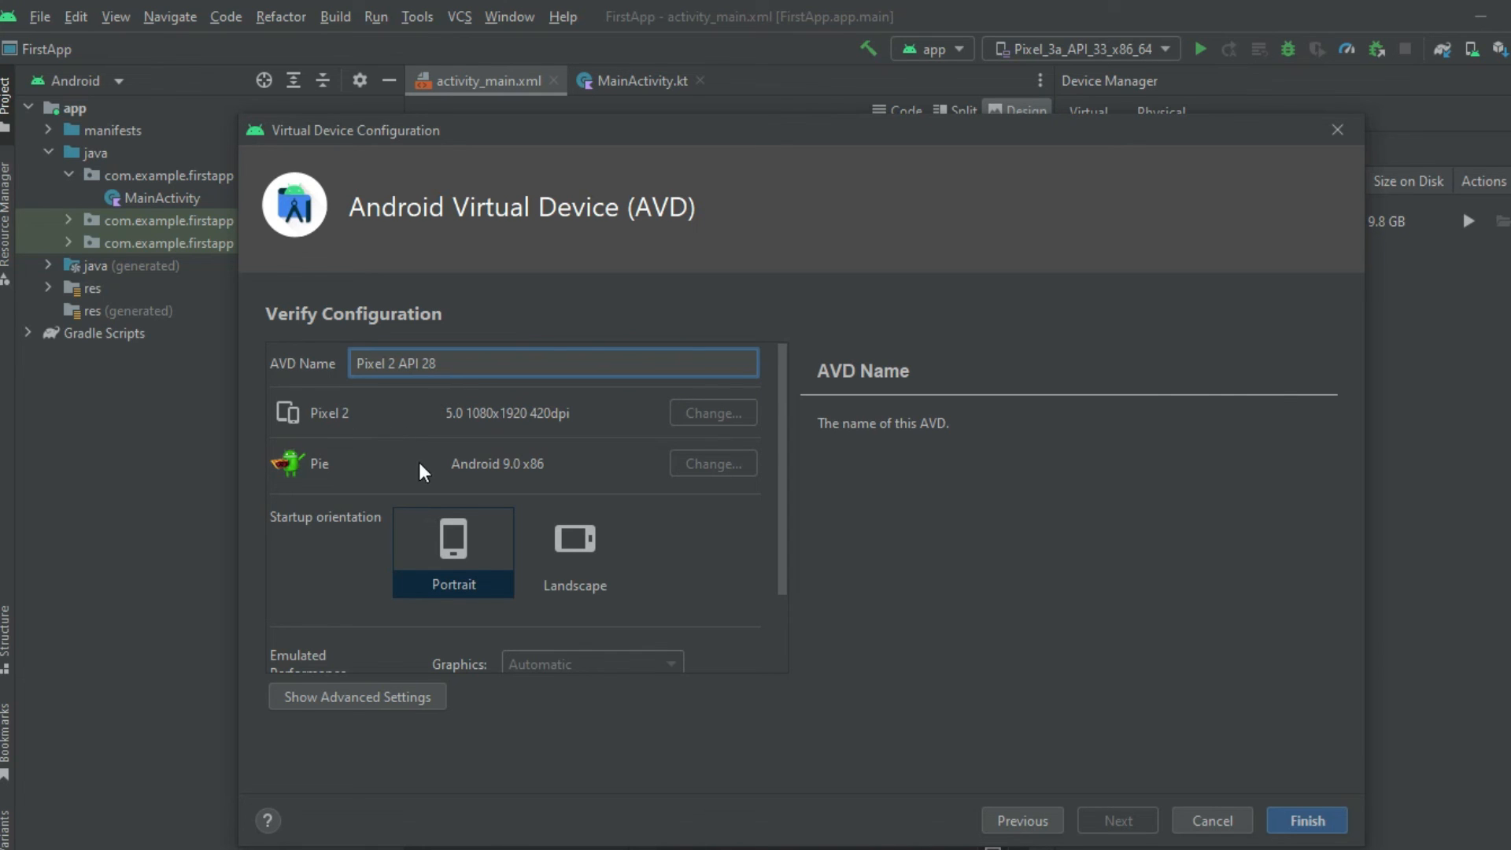
{"action": "left_click", "coordinate": [581, 540]}
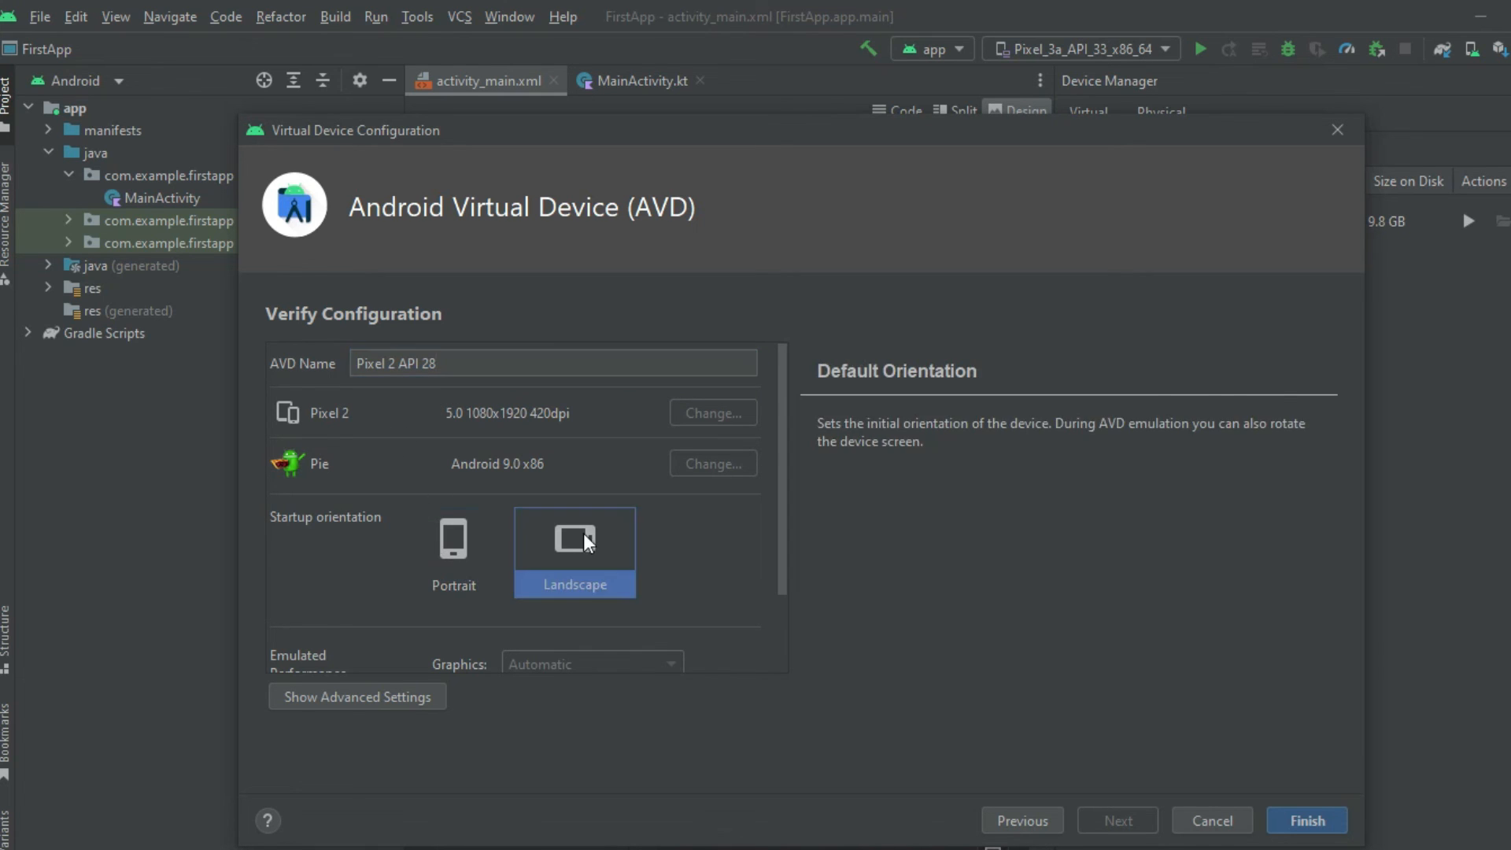
{"action": "left_click", "coordinate": [465, 550]}
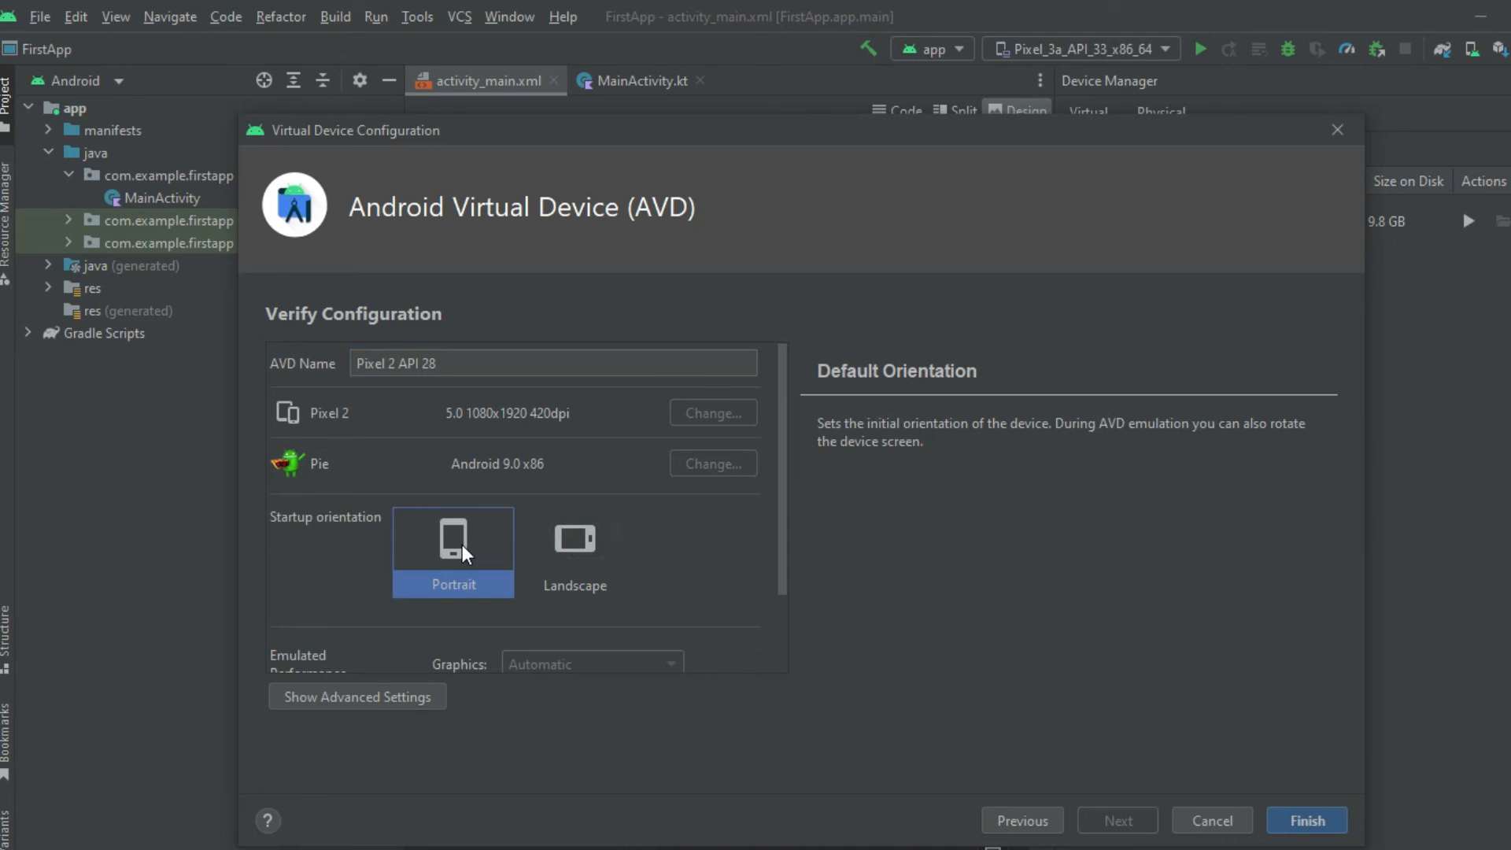
{"action": "scroll", "coordinate": [489, 587], "scroll_direction": "down", "scroll_amount": 2}
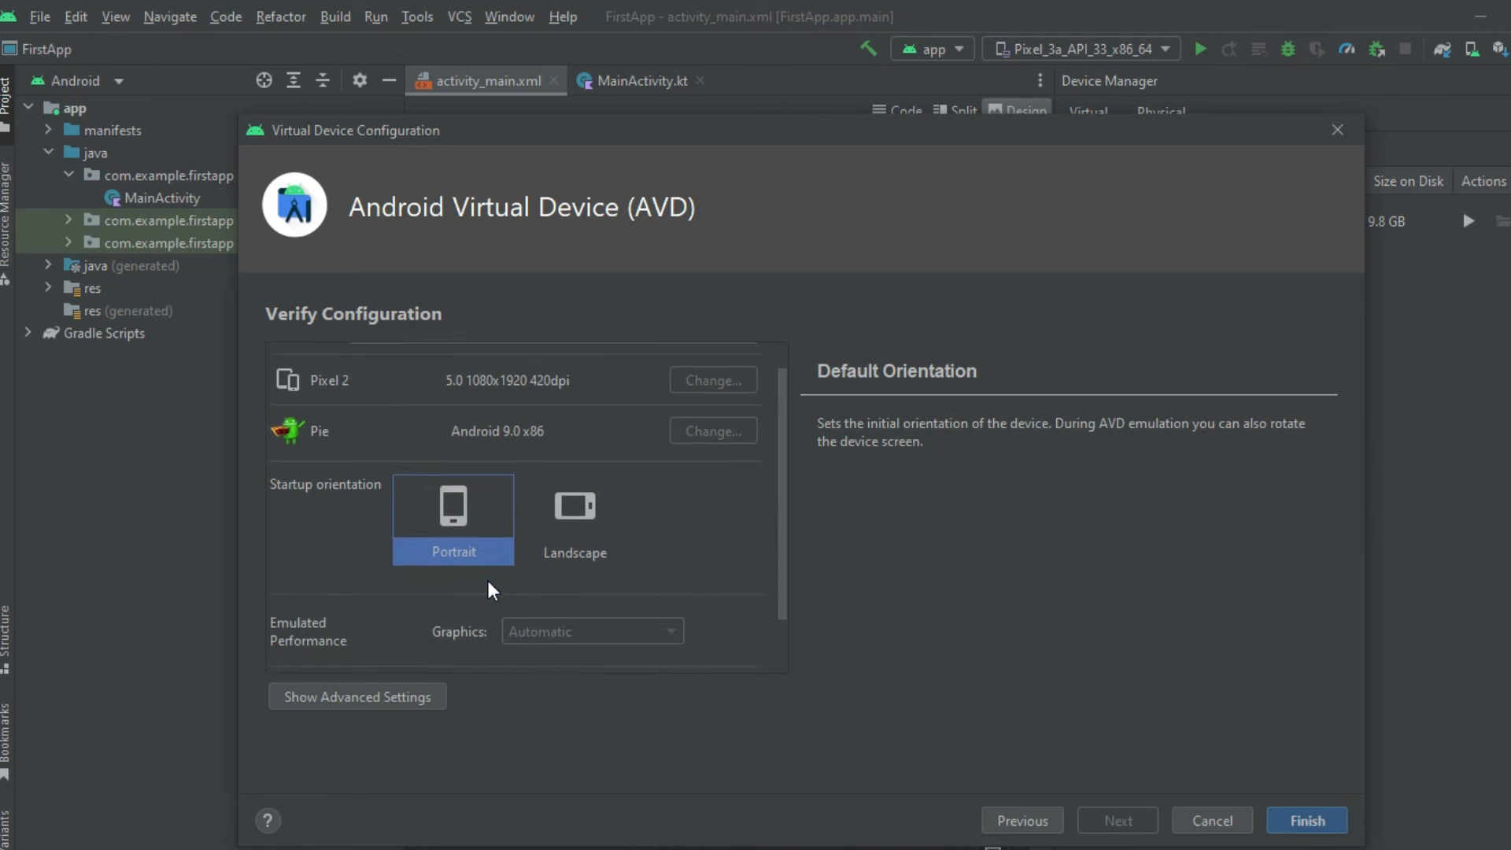
{"action": "scroll", "coordinate": [489, 586], "scroll_direction": "down", "scroll_amount": 1}
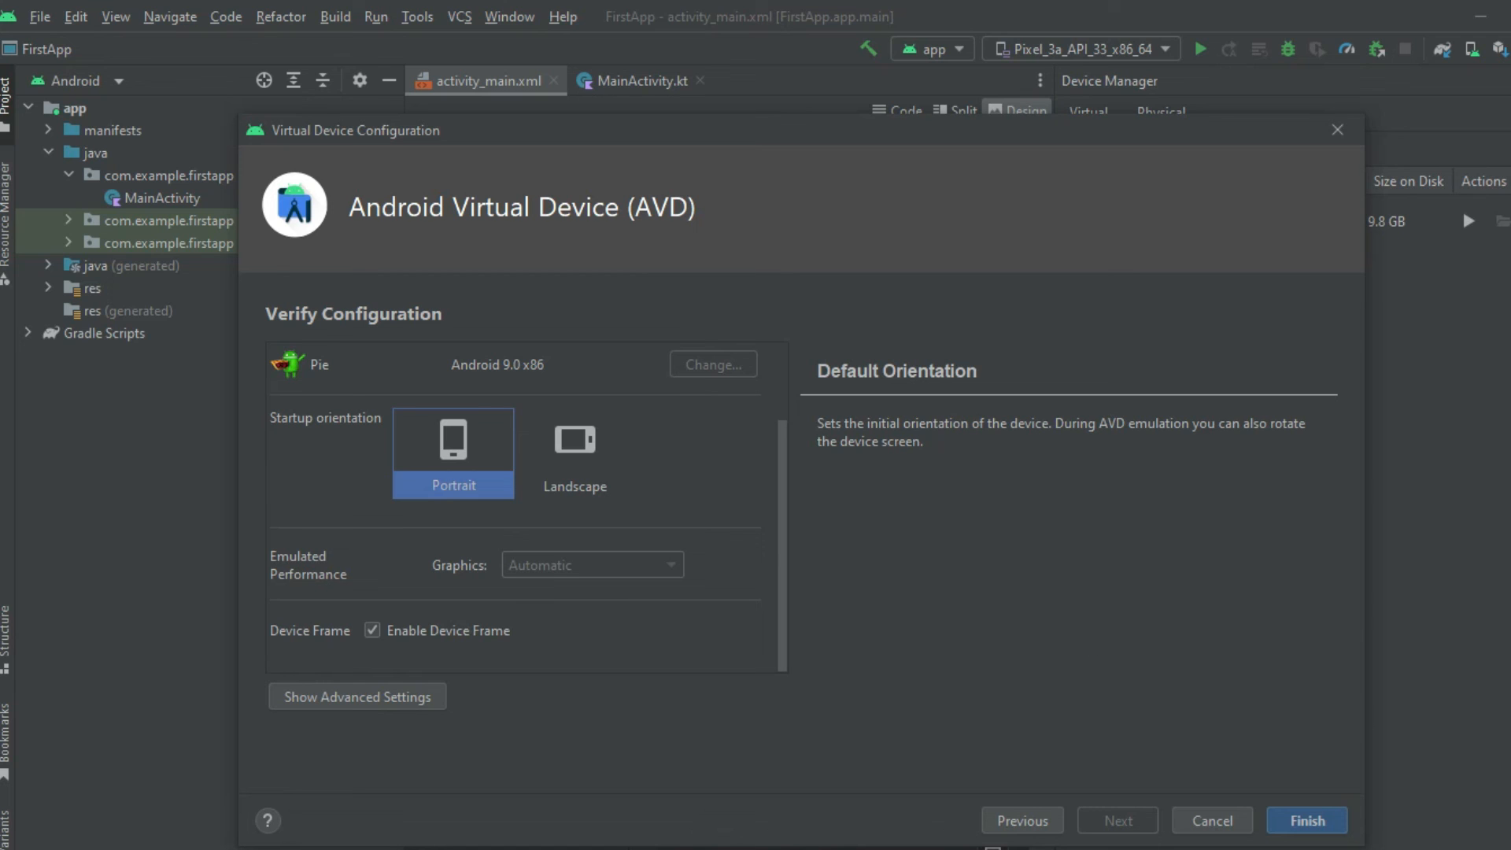
{"action": "left_click", "coordinate": [1324, 827]}
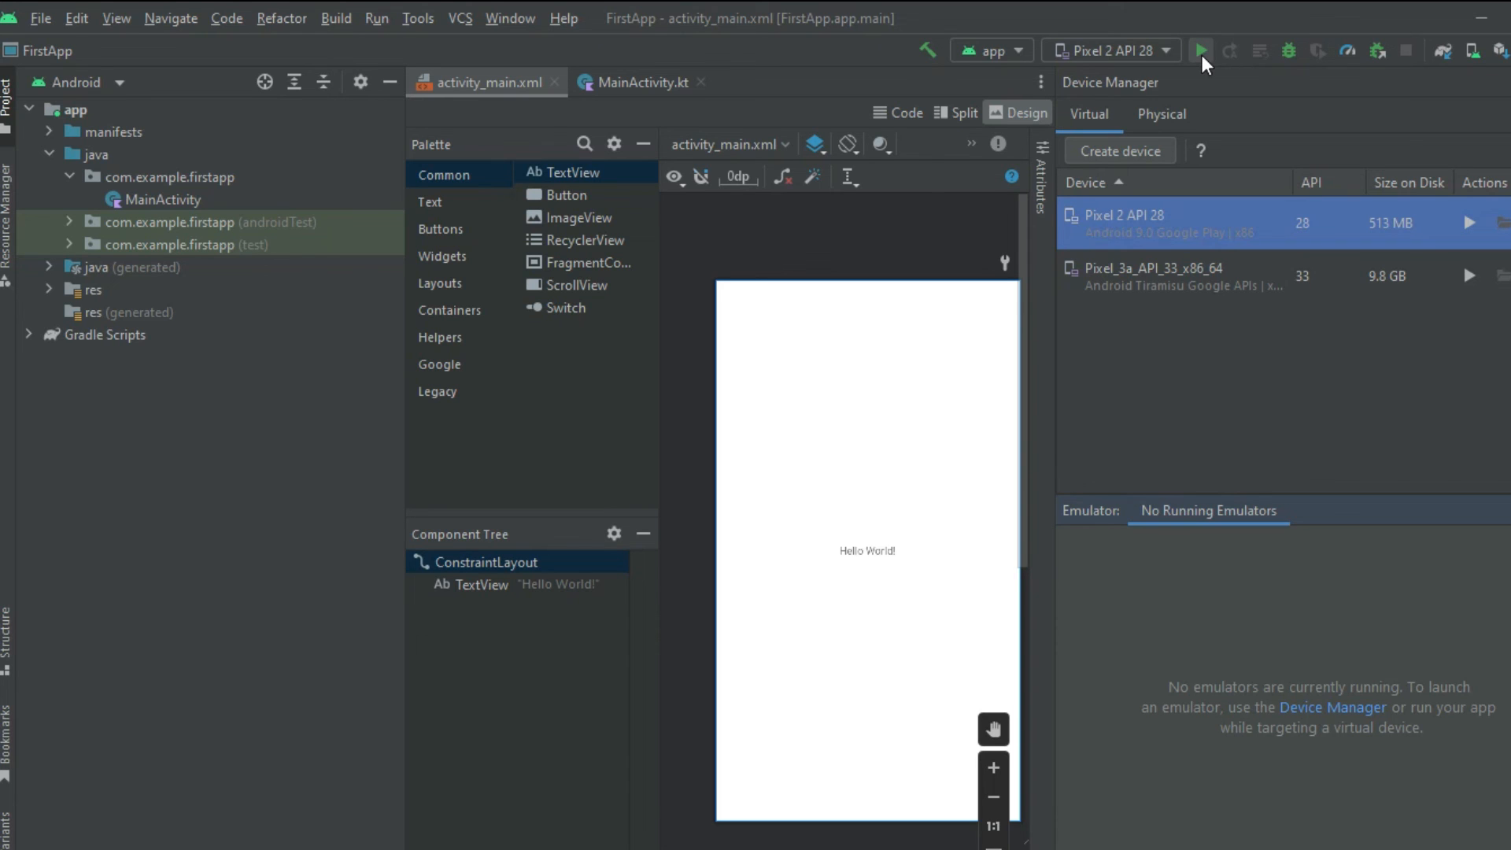
{"action": "left_click", "coordinate": [1202, 52]}
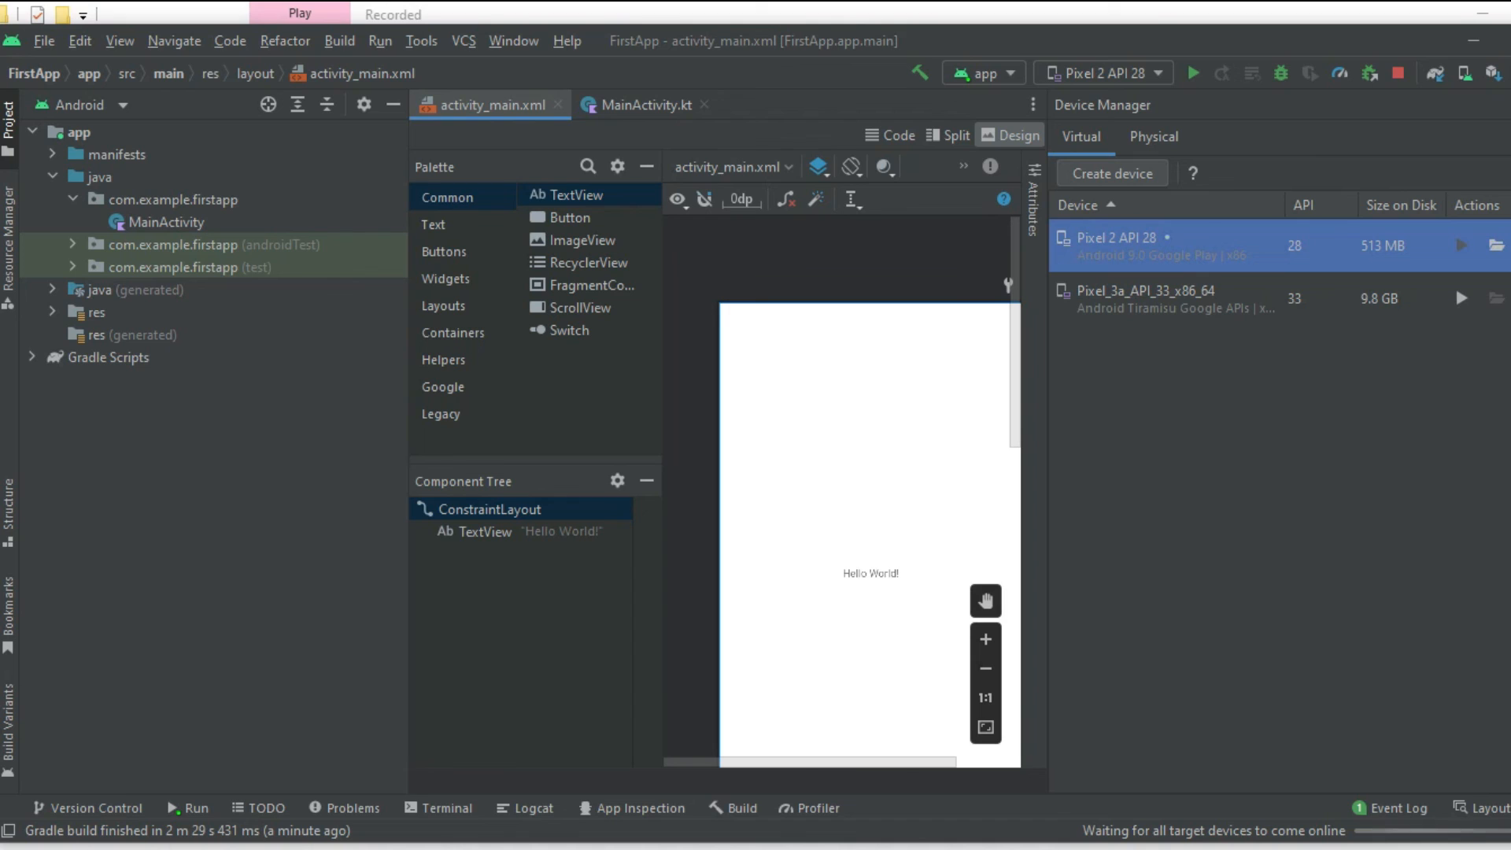